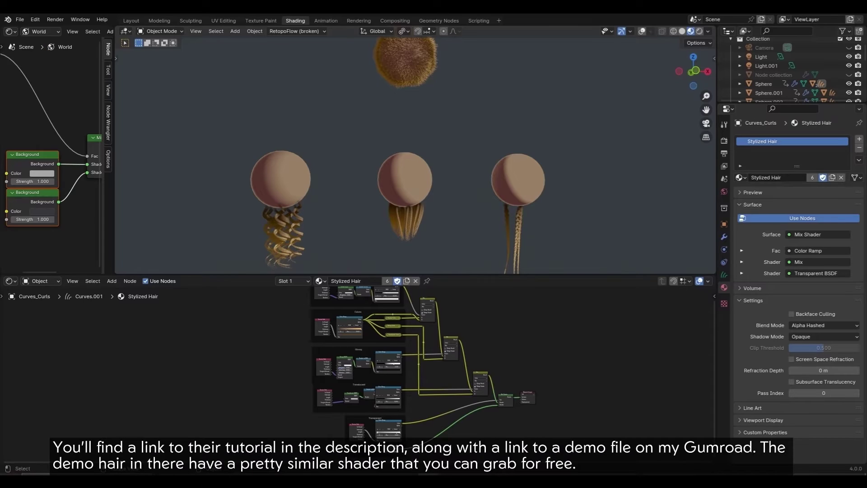
# Step: Enlarge the shader node area and examine the node setup of the Stylized Hair material
pyautogui.moveTo(407, 274); pyautogui.dragTo(406, 87)
pyautogui.scroll(3, 434, 271)
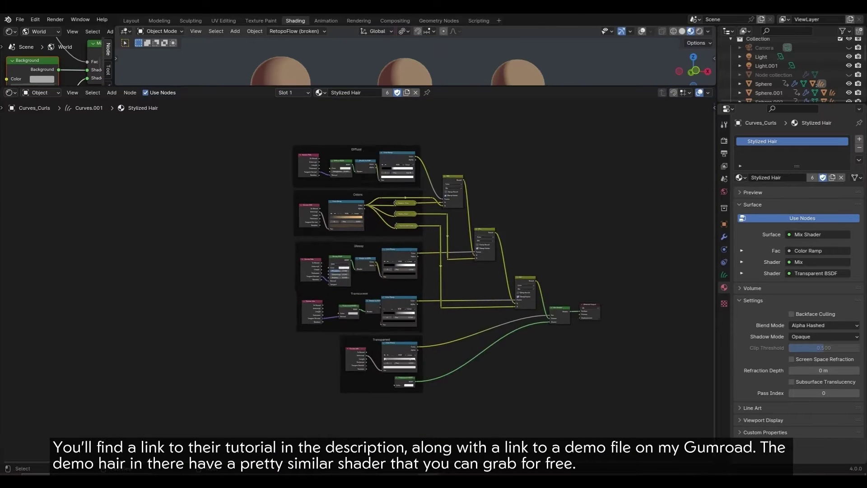
pyautogui.scroll(2, 415, 271)
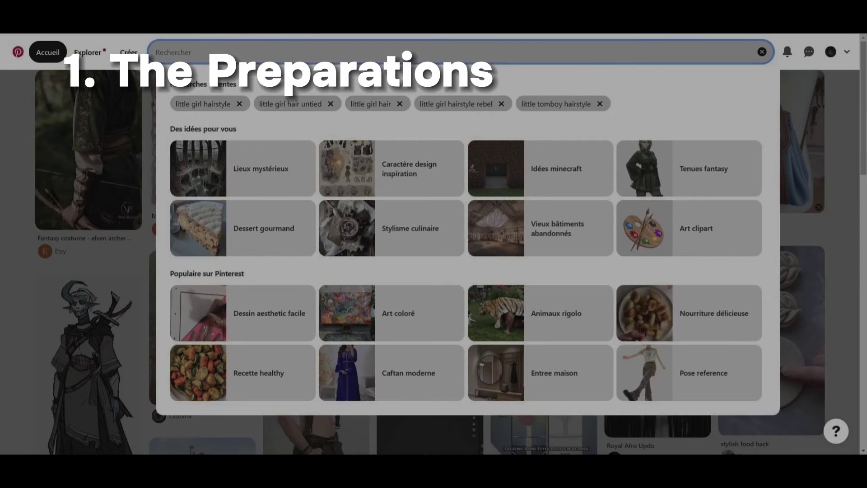
# Step: Search Pinterest for "half tied hair style" and browse the hairstyle reference images
pyautogui.write('half tied hair ')
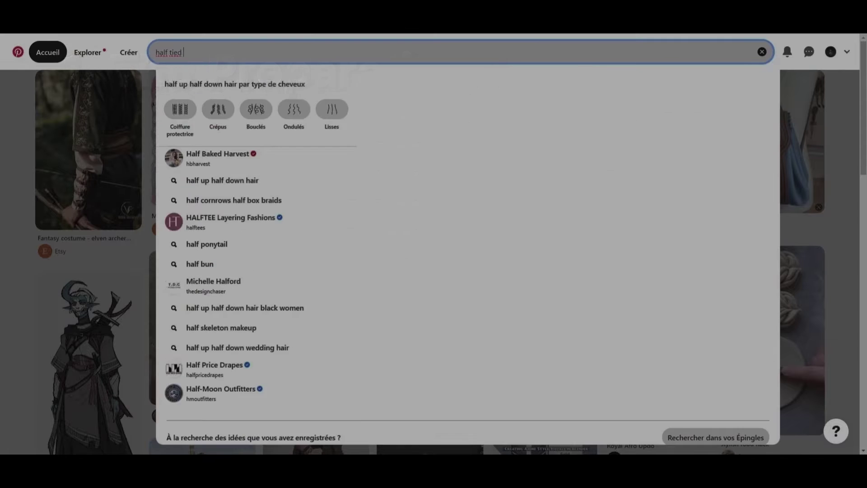
pyautogui.write('style')
pyautogui.press('Return')
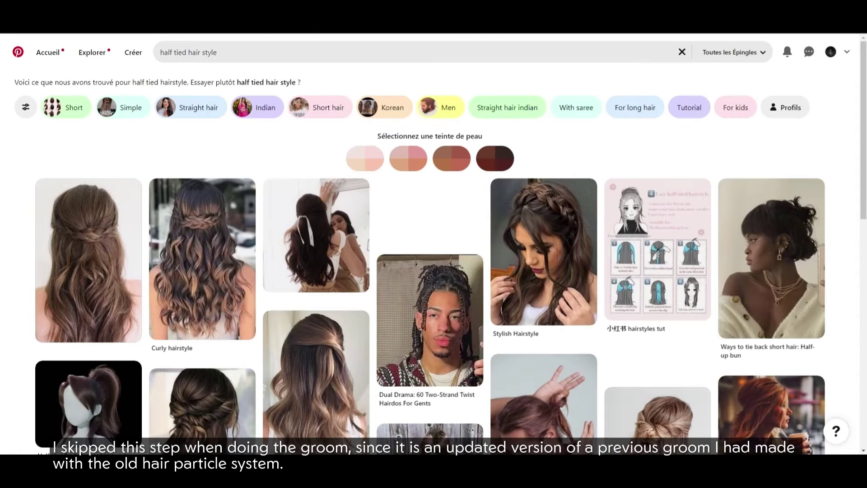
pyautogui.scroll(-4, 316, 226)
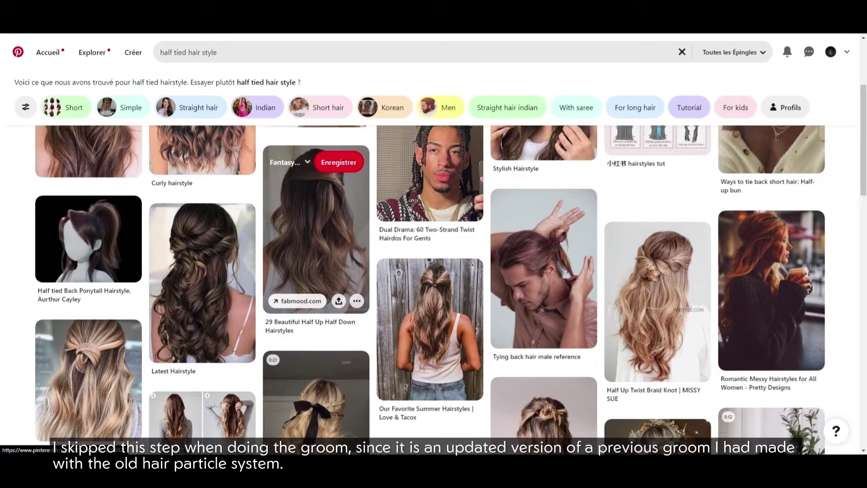
pyautogui.scroll(-4, 316, 226)
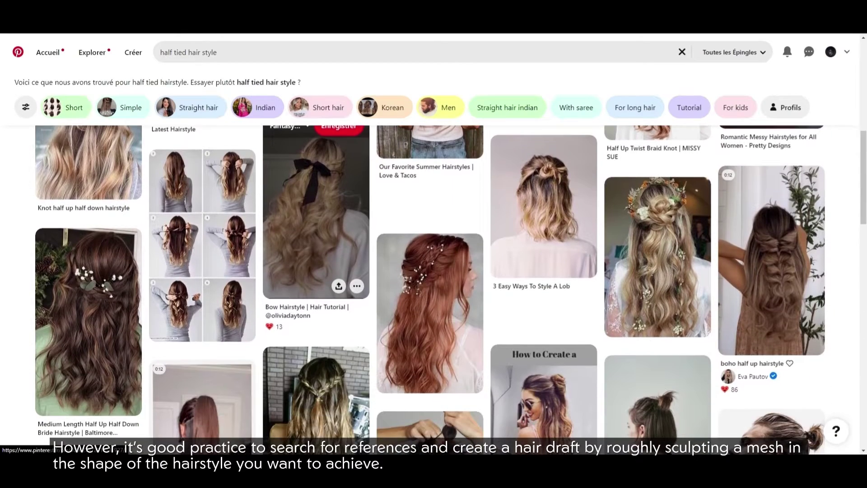
pyautogui.scroll(-3, 316, 226)
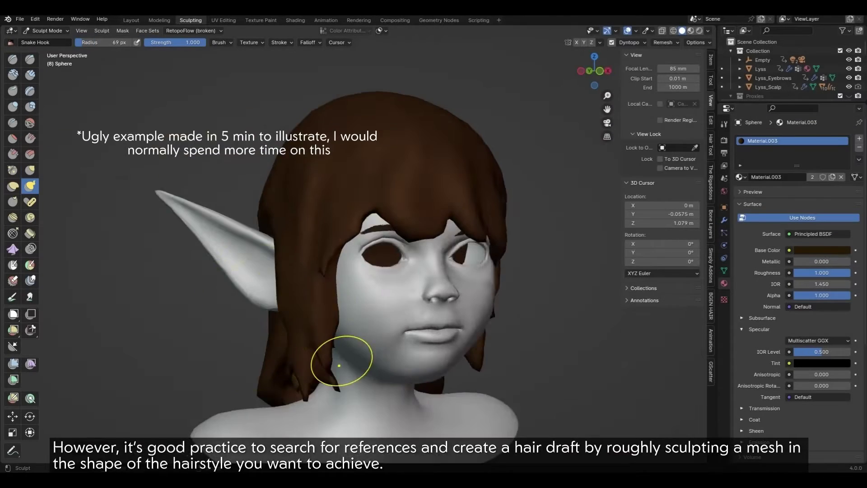
# Step: Switch to the Clay Strips brush with a 55 px radius for the hair draft and examine the draft's shape
pyautogui.moveTo(345, 358)
pyautogui.mouseDown(button='middle')
pyautogui.moveTo(247, 304)
pyautogui.moveTo(460, 333)
pyautogui.moveTo(497, 316)
pyautogui.moveTo(325, 315)
pyautogui.moveTo(307, 253)
pyautogui.mouseUp(button='middle')
pyautogui.press('c')
pyautogui.press('f')
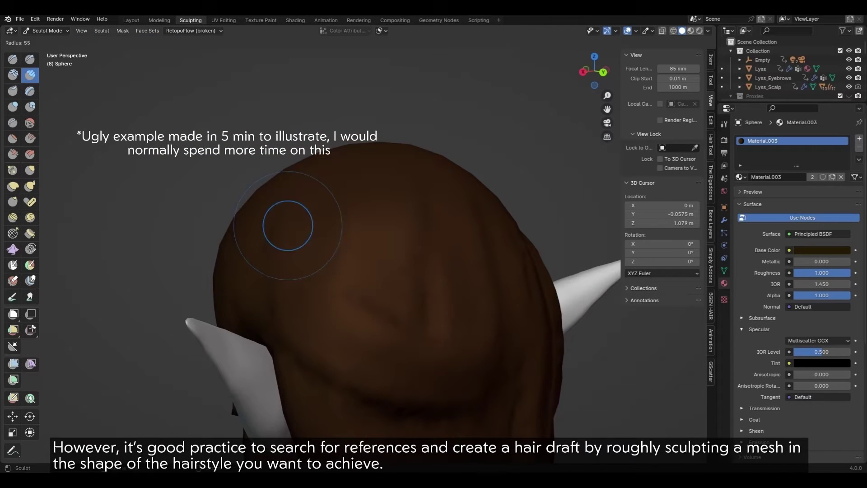
pyautogui.click(287, 226)
pyautogui.moveTo(287, 226); pyautogui.dragTo(389, 273, button='middle')
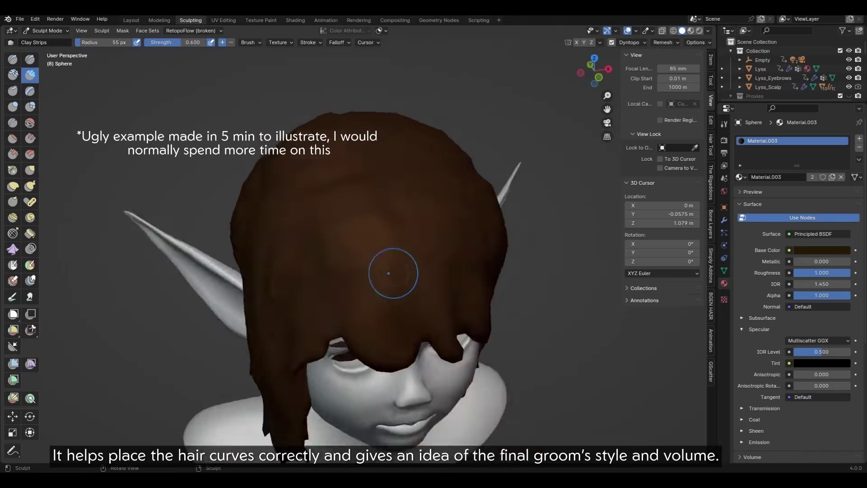
pyautogui.scroll(-5, 389, 272)
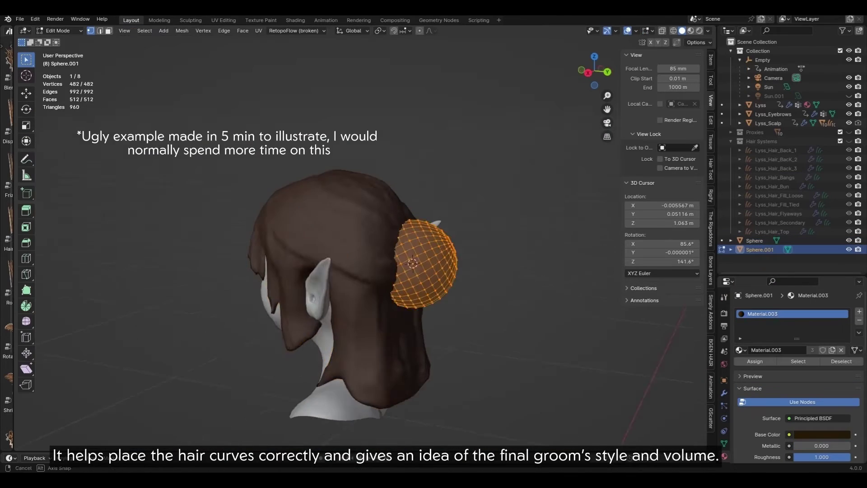
pyautogui.moveTo(316, 271); pyautogui.dragTo(370, 271, button='middle')
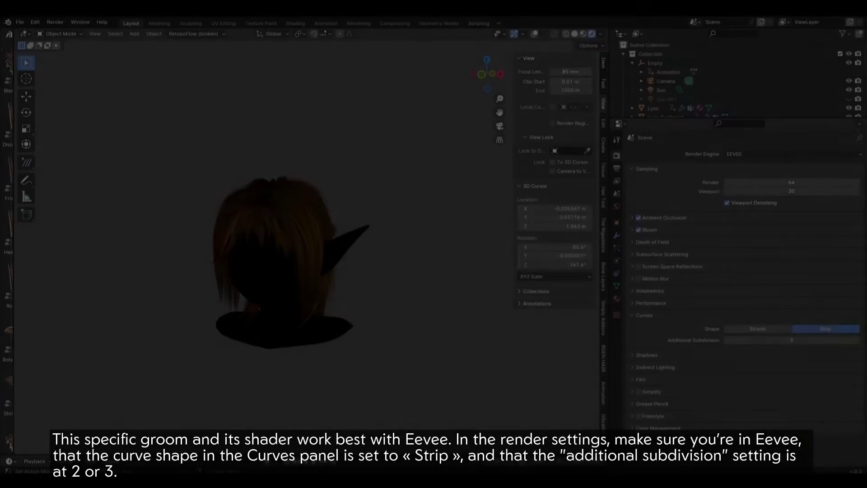
# Step: Switch the render engine to Cycles for comparison and return it to EEVEE
pyautogui.click(733, 154)
pyautogui.click(734, 184)
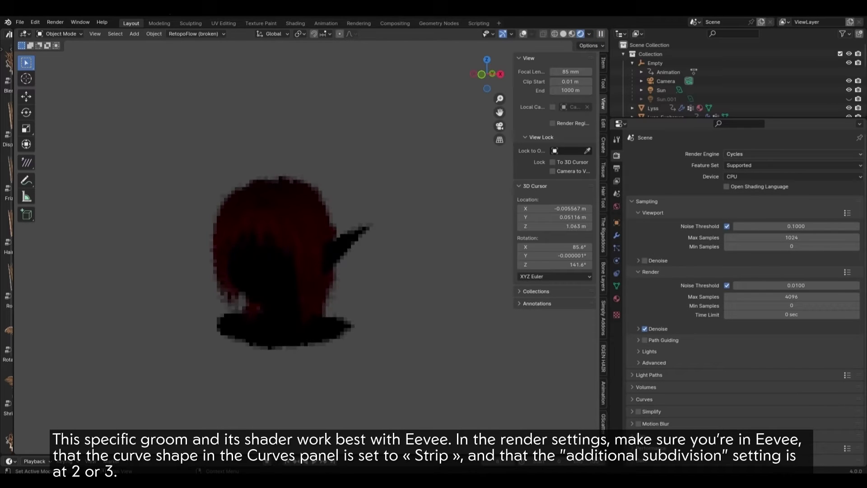
pyautogui.click(767, 154)
pyautogui.click(734, 164)
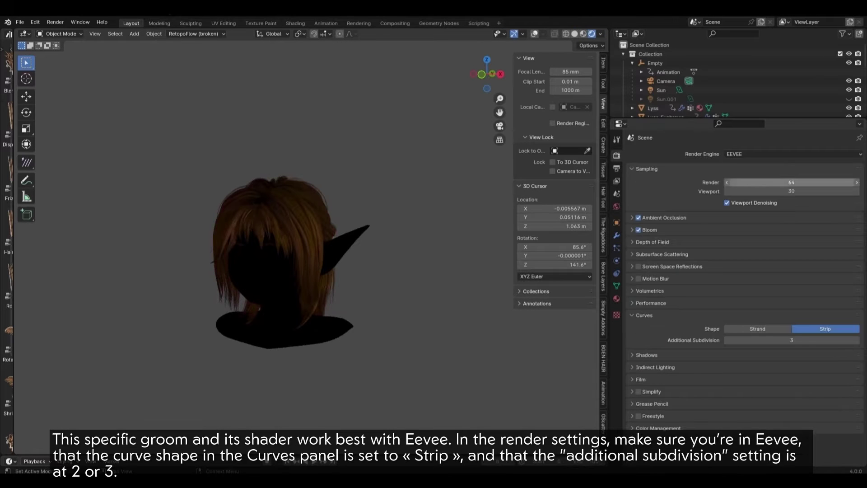
# Step: Compare the Strand curve shape with Strip, return to Strip, and try adjusting the additional subdivision
pyautogui.click(757, 329)
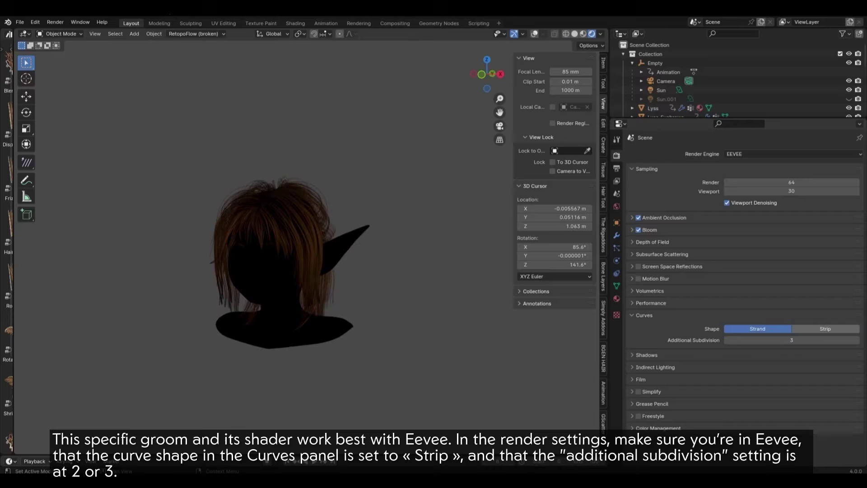
pyautogui.click(825, 329)
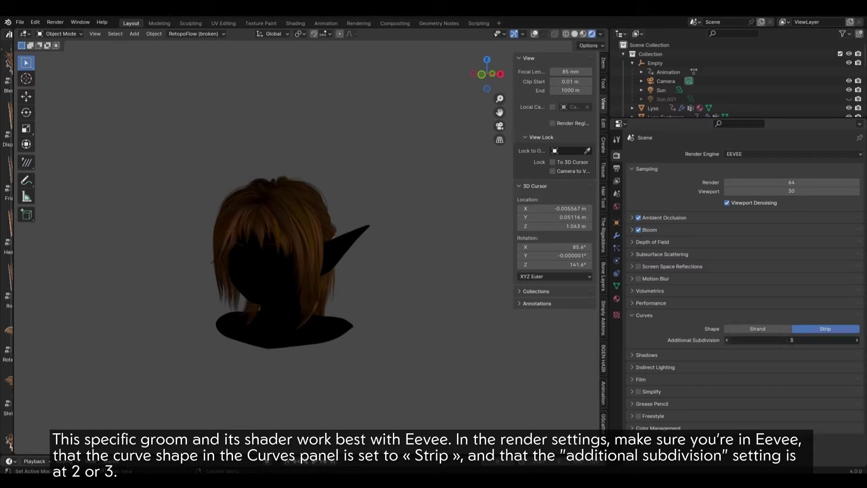
pyautogui.moveTo(792, 340); pyautogui.dragTo(745, 340)
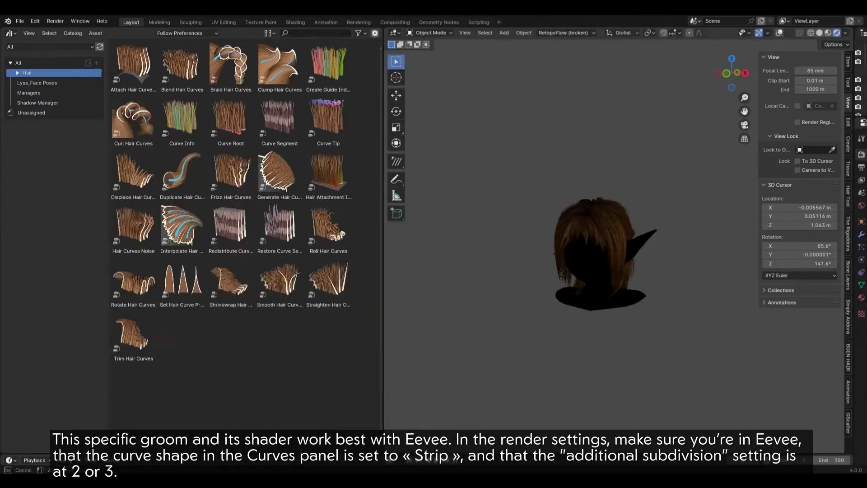
# Step: Add an Empty Hair curves object to the Lyss_Scalp mesh
pyautogui.moveTo(383, 226); pyautogui.dragTo(585, 226)
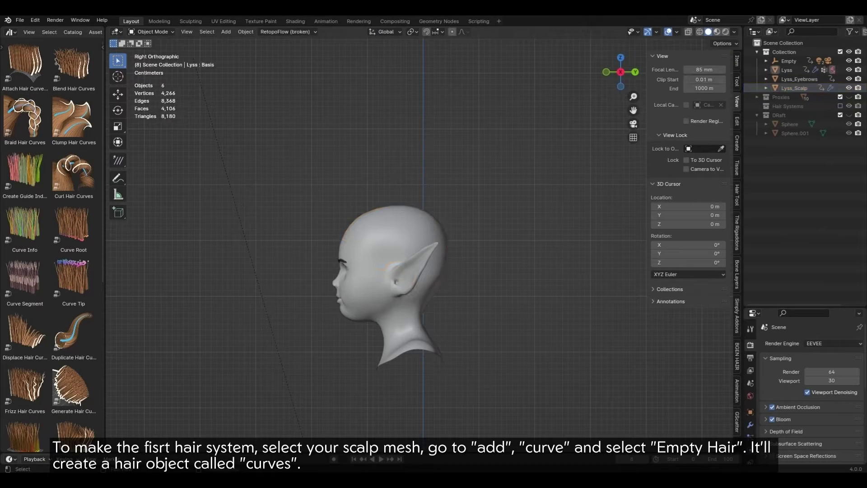
pyautogui.click(406, 235)
pyautogui.click(226, 32)
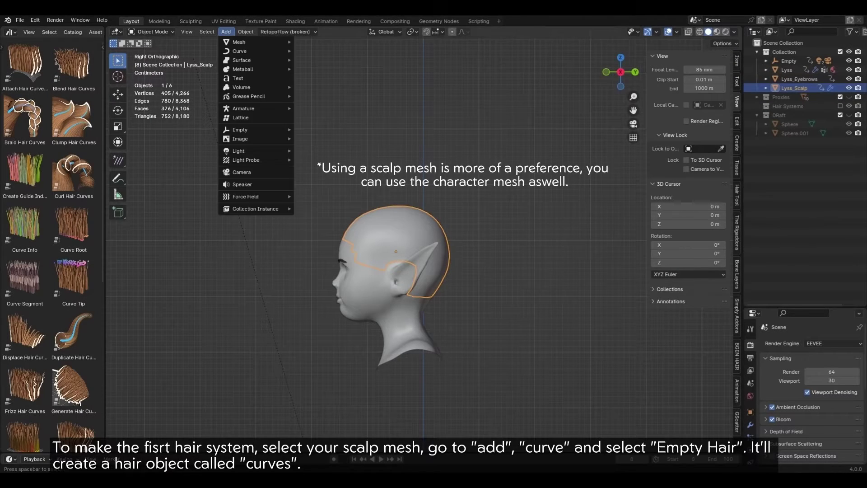
pyautogui.moveTo(244, 51)
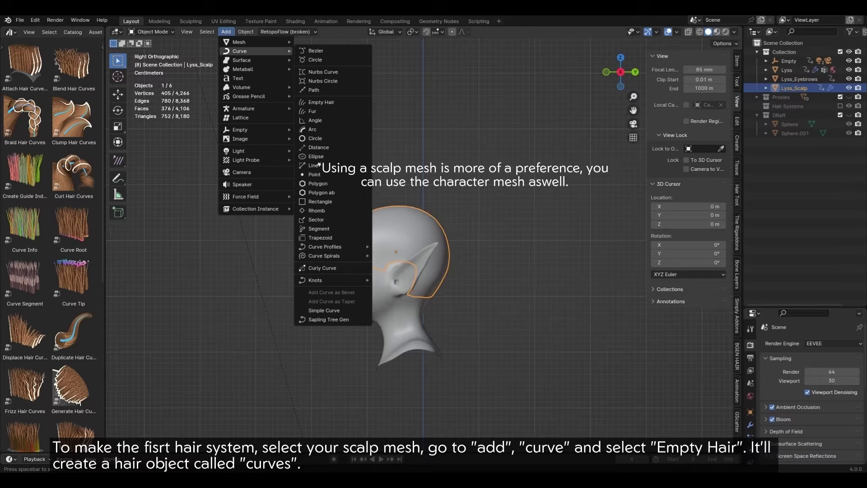
pyautogui.click(321, 102)
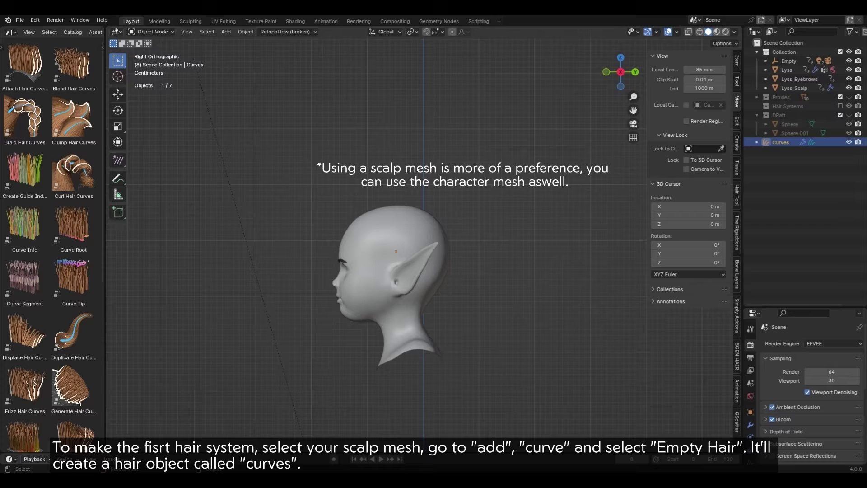
# Step: Switch the new hair curves object from Object Mode to Sculpt Mode
pyautogui.click(152, 32)
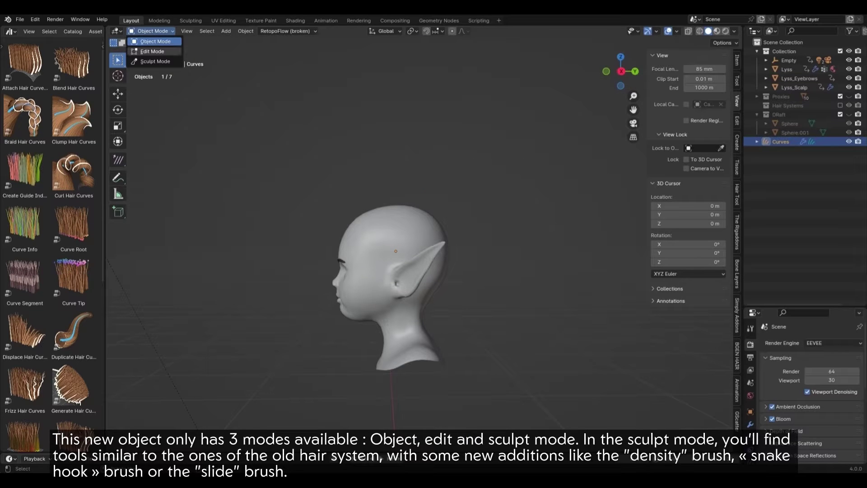
pyautogui.click(151, 31)
pyautogui.click(155, 62)
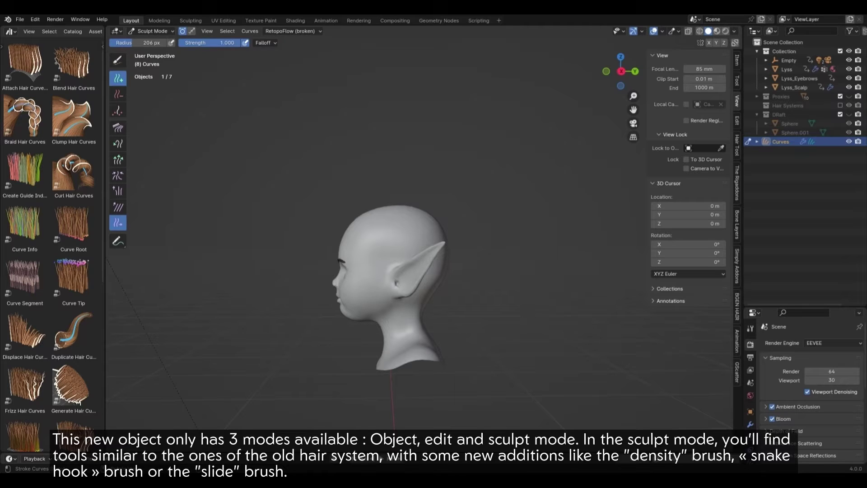
# Step: Try the Add, Density and Snake Hook brushes by growing and bending test strands on the scalp
pyautogui.click(117, 78)
pyautogui.click(420, 244)
pyautogui.click(401, 213)
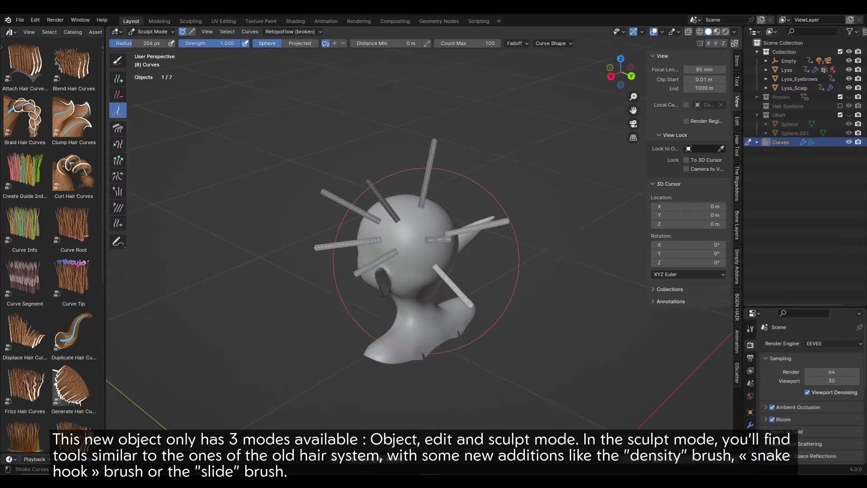
pyautogui.moveTo(441, 212); pyautogui.dragTo(412, 247)
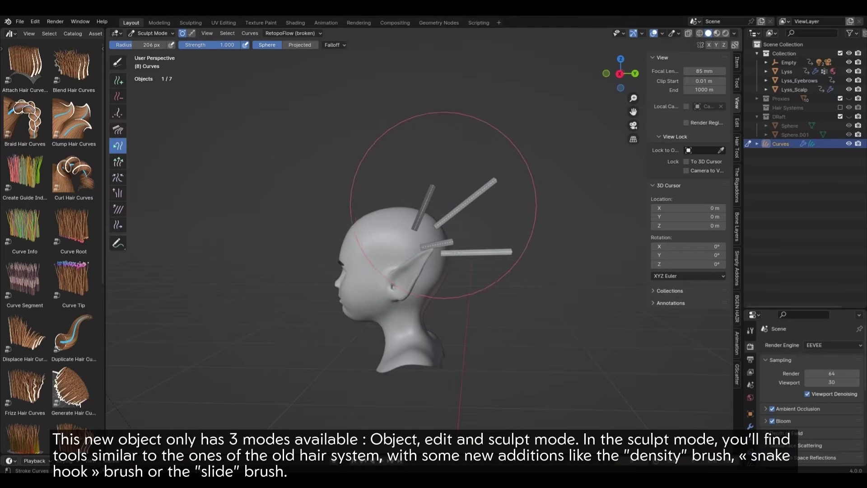
pyautogui.moveTo(413, 194)
pyautogui.mouseDown()
pyautogui.moveTo(415, 175)
pyautogui.moveTo(576, 284)
pyautogui.mouseUp()
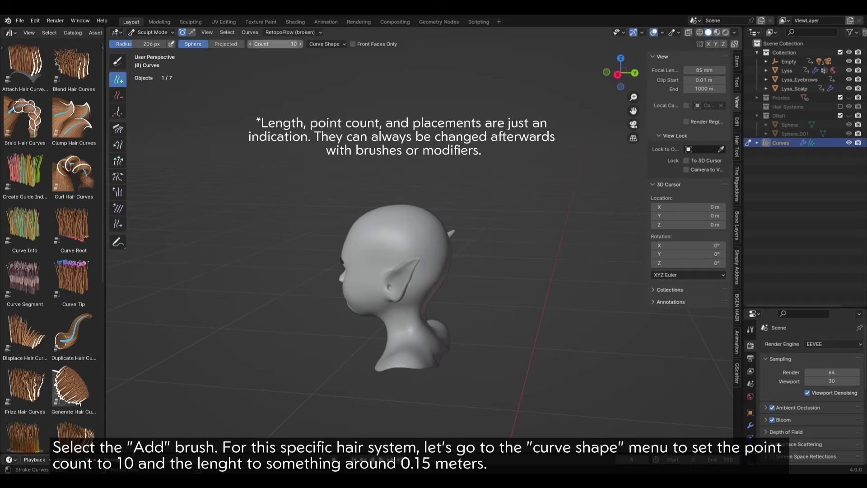
# Step: Open the Add brush's curve shape settings and set its curve count to 1
pyautogui.click(325, 44)
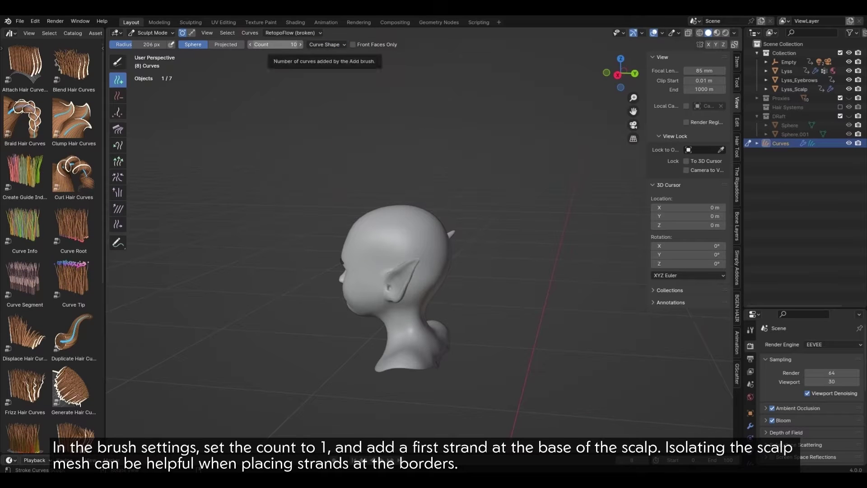
pyautogui.click(274, 44)
pyautogui.write('1')
pyautogui.press('Return')
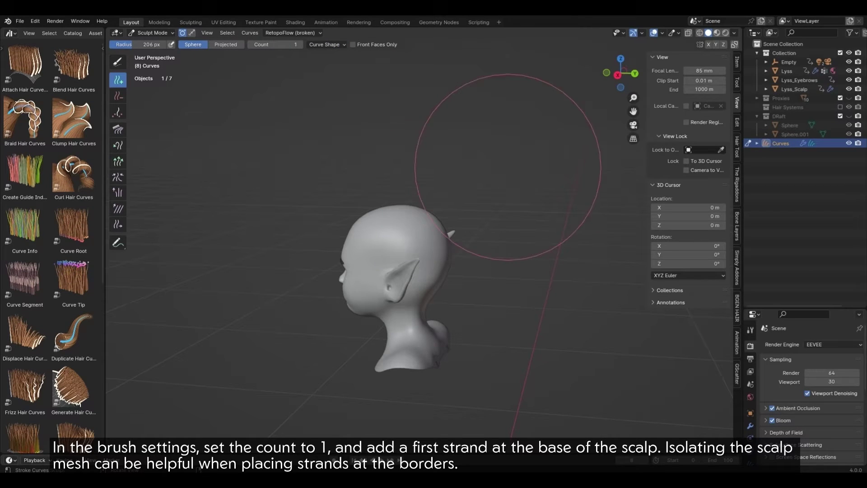
# Step: Hide the Lyss head mesh and add a single hair strand at the base of the scalp
pyautogui.click(849, 71)
pyautogui.moveTo(437, 233)
pyautogui.mouseDown(button='middle')
pyautogui.moveTo(396, 271)
pyautogui.moveTo(204, 96)
pyautogui.moveTo(392, 329)
pyautogui.moveTo(474, 349)
pyautogui.moveTo(452, 362)
pyautogui.moveTo(296, 241)
pyautogui.mouseUp(button='middle')
pyautogui.click(391, 336)
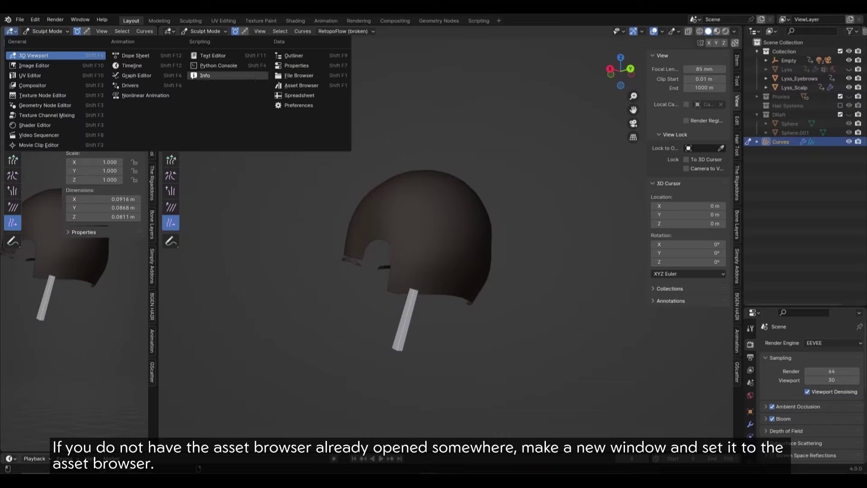
# Step: Show the Asset Browser in the new area and apply the Write category's Set Hair Curve Profile asset to the strand
pyautogui.click(302, 85)
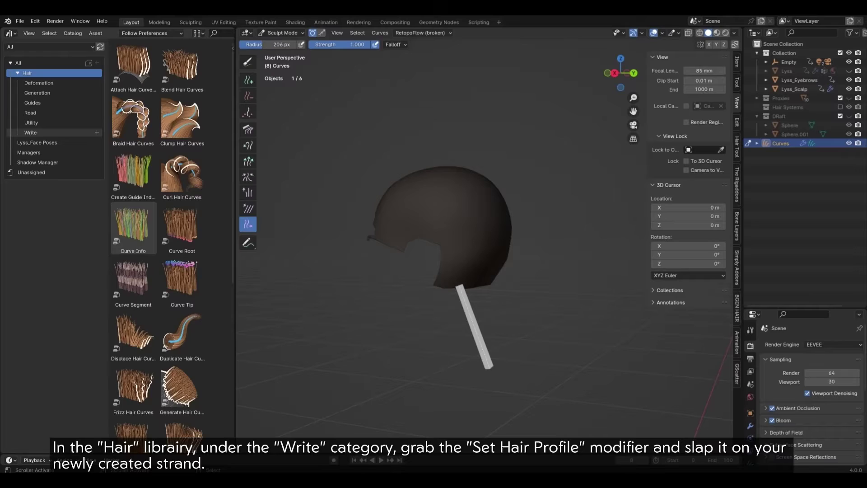
pyautogui.click(30, 132)
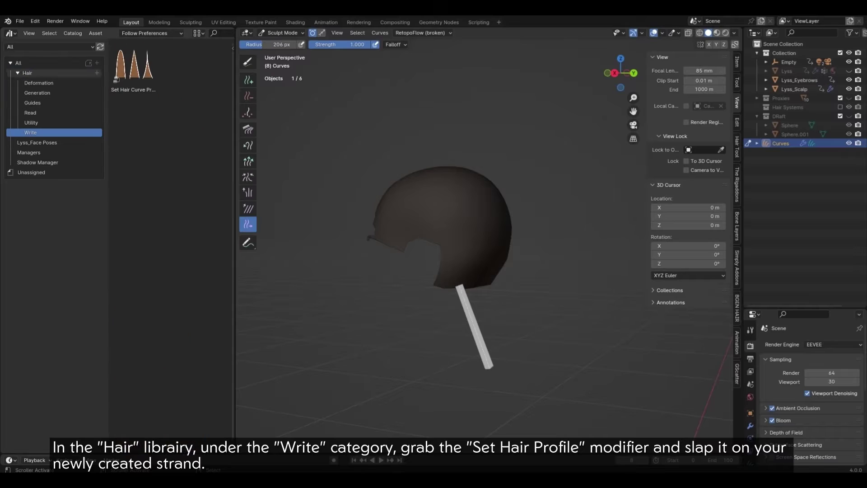
pyautogui.moveTo(116, 79); pyautogui.dragTo(482, 343)
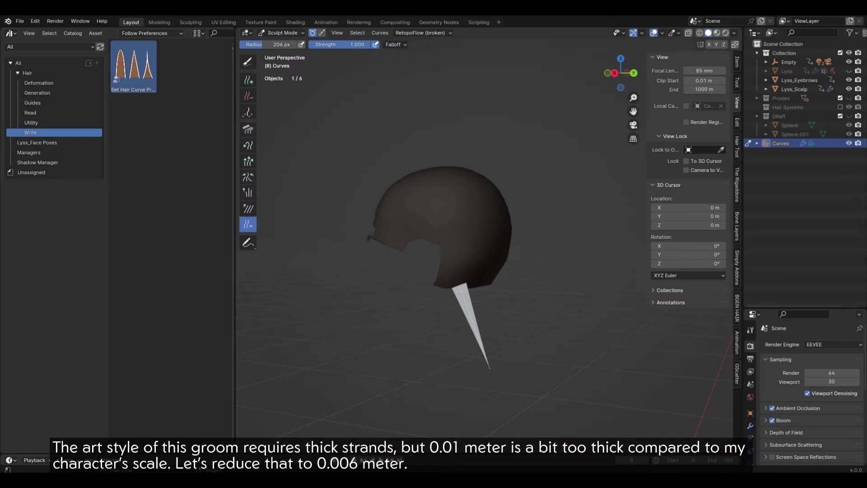
# Step: Set the radius of the strand's Set Hair Curve Profile modifier to 0.006 m
pyautogui.moveTo(804, 310); pyautogui.dragTo(804, 163)
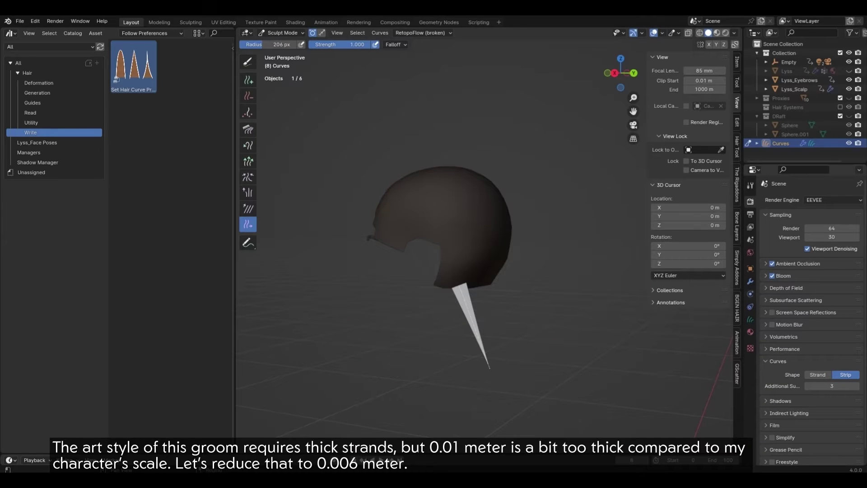
pyautogui.click(751, 281)
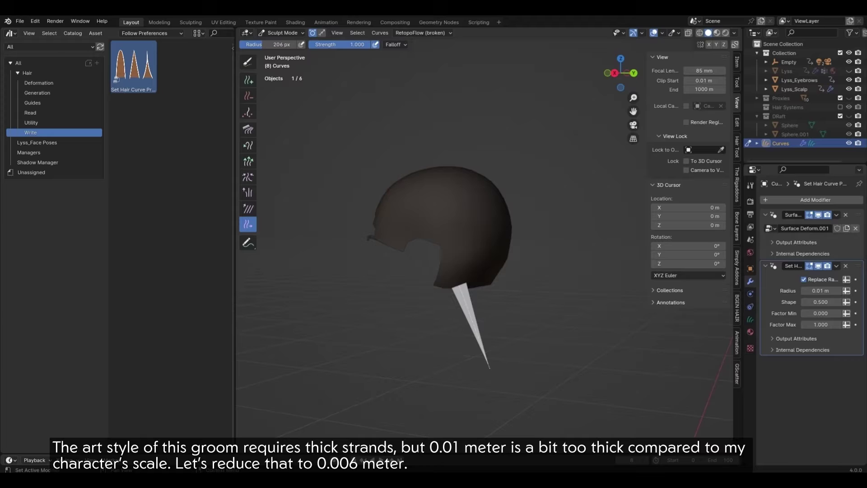
pyautogui.click(765, 215)
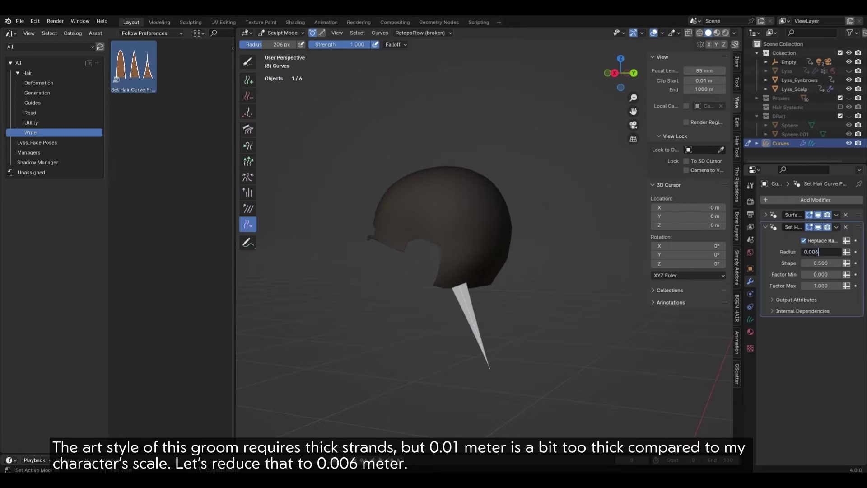
pyautogui.press('Return')
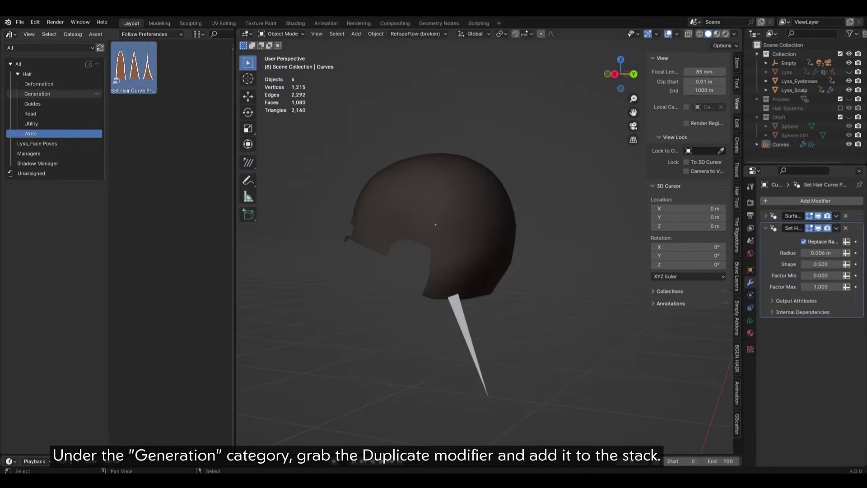
# Step: Apply the Generation category's Duplicate Hair Curves asset to the hair strand
pyautogui.click(37, 93)
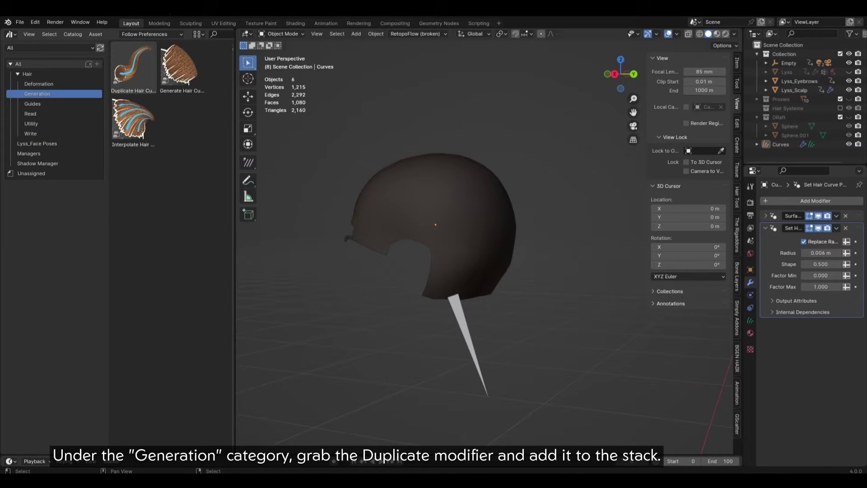
pyautogui.moveTo(133, 67); pyautogui.dragTo(461, 343)
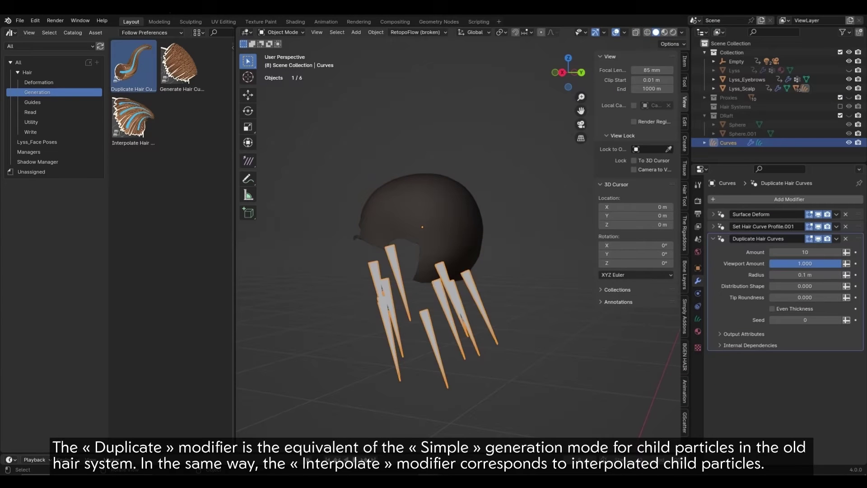
# Step: Hide the hair curves, show Lyss_Scalp's old particle hair for comparison, and switch its children mode from Simple to Interpolated
pyautogui.click(849, 143)
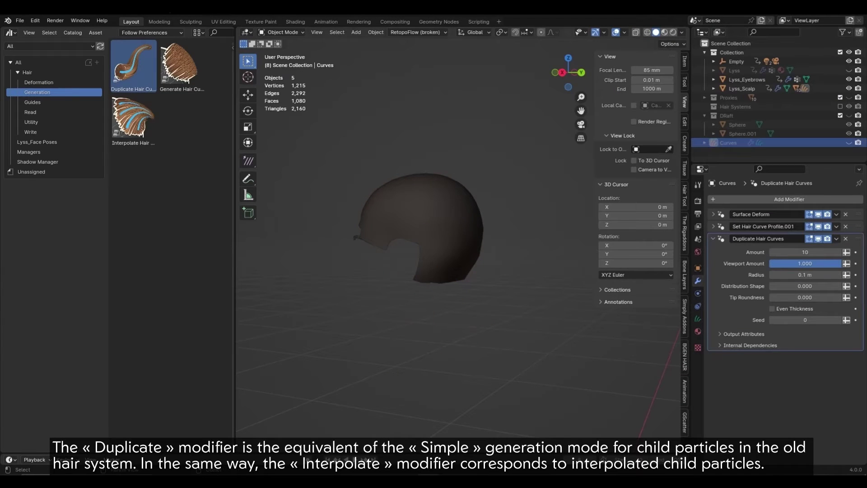
pyautogui.click(742, 89)
pyautogui.click(818, 214)
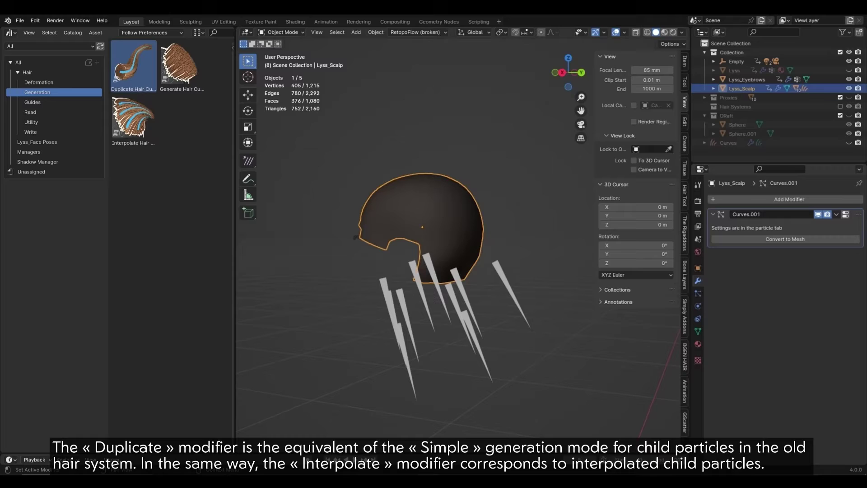
pyautogui.click(697, 294)
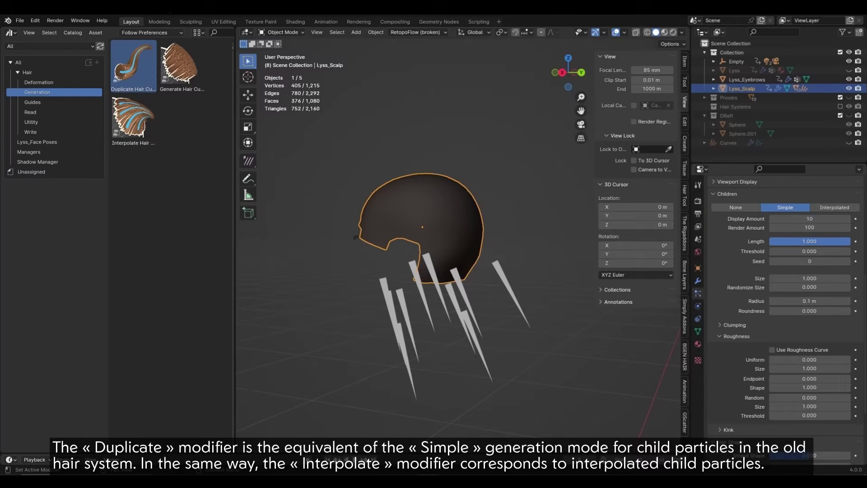
pyautogui.click(834, 207)
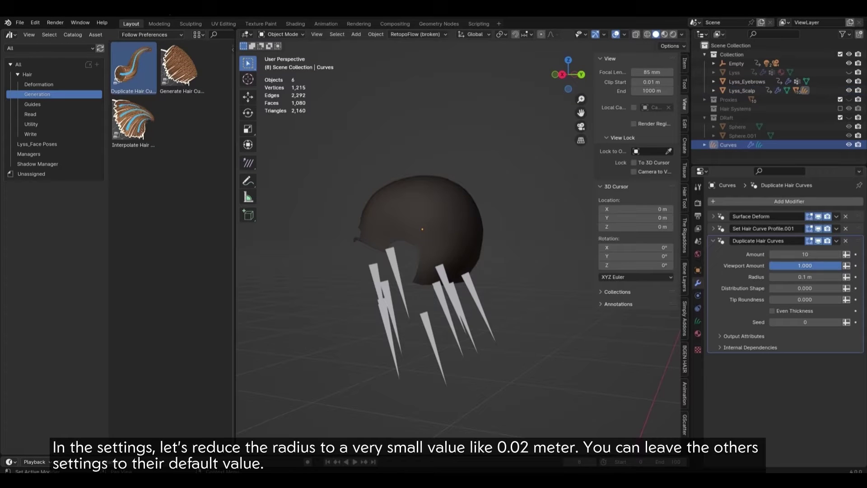
# Step: Set the radius of the strand's Duplicate Hair Curves modifier to 0.02 m
pyautogui.click(806, 277)
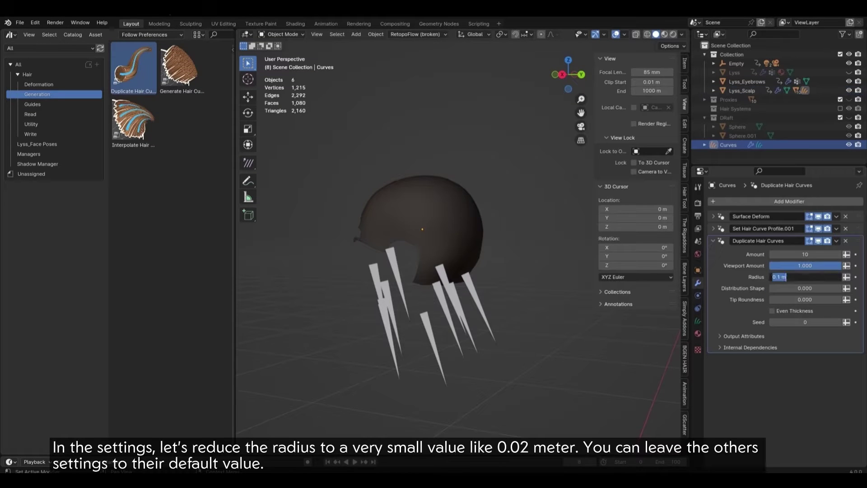
pyautogui.press('Return')
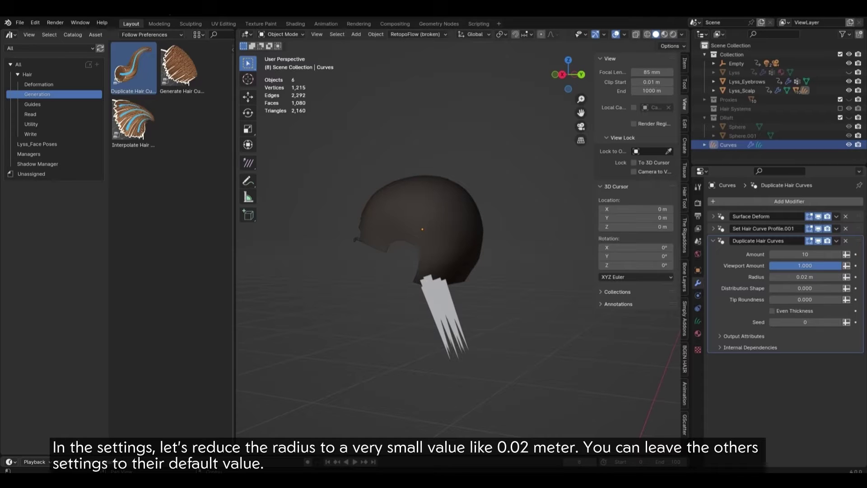
pyautogui.click(713, 241)
# Step: Apply the Guides category's Clump Hair Curves asset to the strand and rename the modifier Clump Hair Curves Roots
pyautogui.click(33, 104)
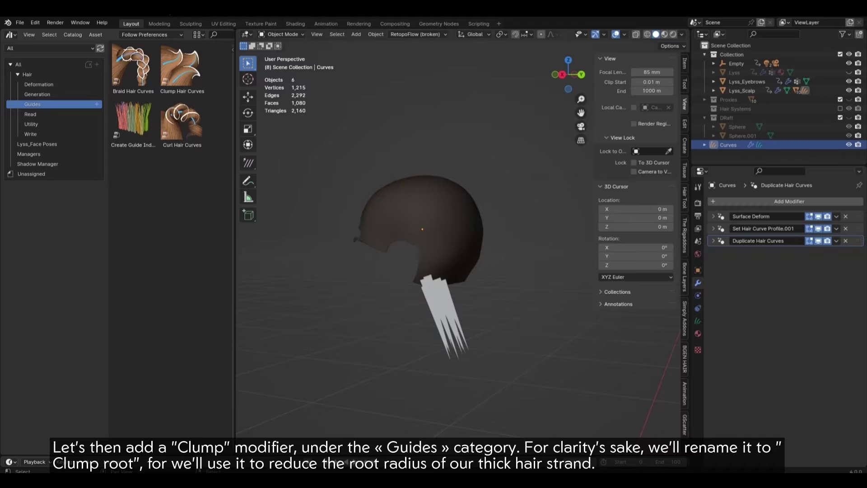
pyautogui.moveTo(182, 67); pyautogui.dragTo(447, 316)
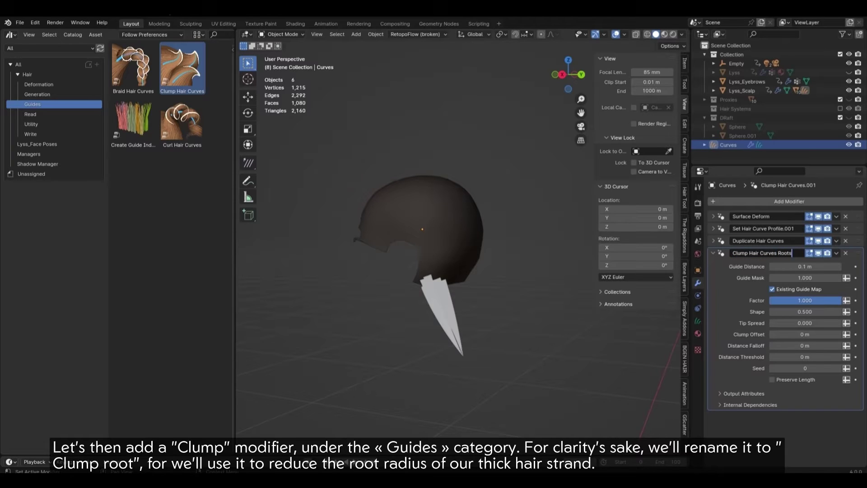
pyautogui.press('Return')
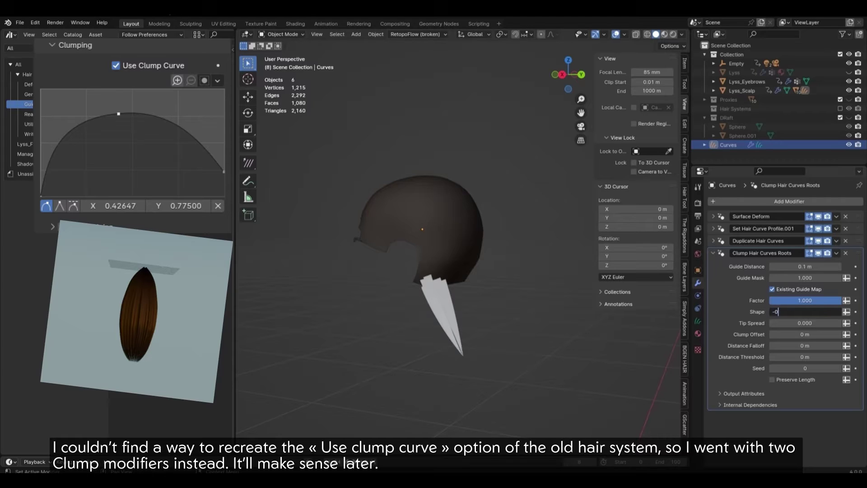
# Step: Set the shape of the Clump Hair Curves Roots modifier to -0.6
pyautogui.press('Return')
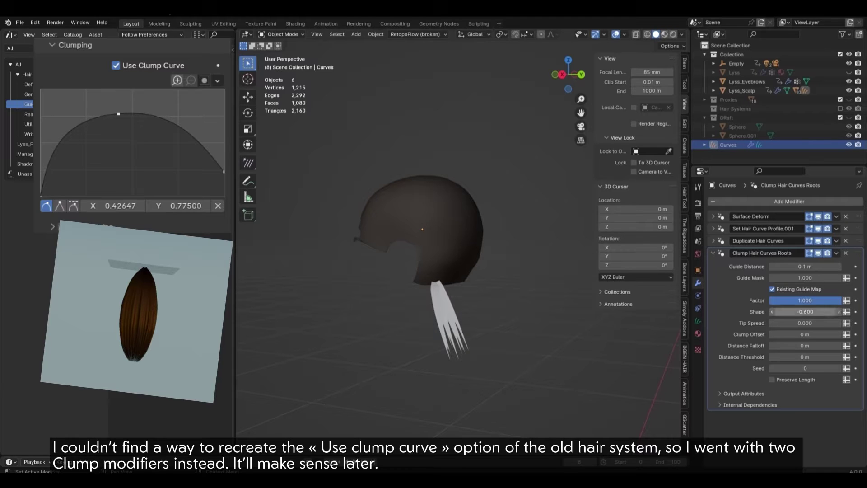
pyautogui.moveTo(805, 312)
pyautogui.mouseDown()
pyautogui.moveTo(844, 312)
pyautogui.moveTo(809, 312)
pyautogui.mouseUp()
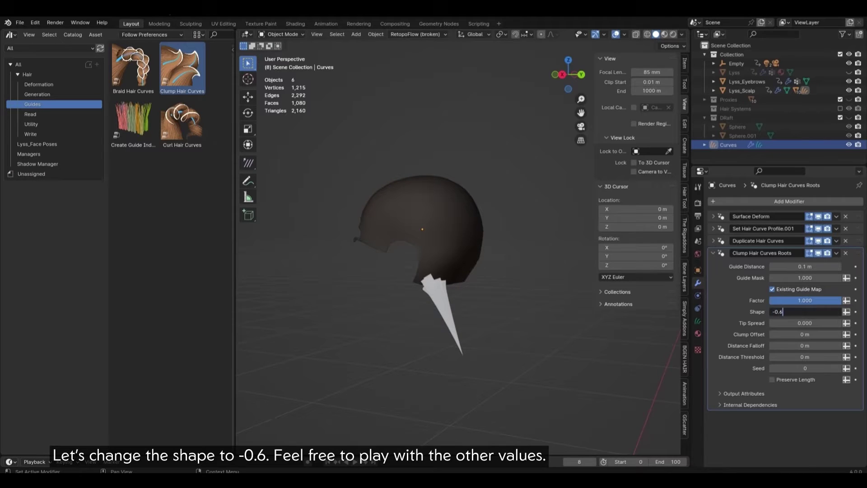
pyautogui.press('Return')
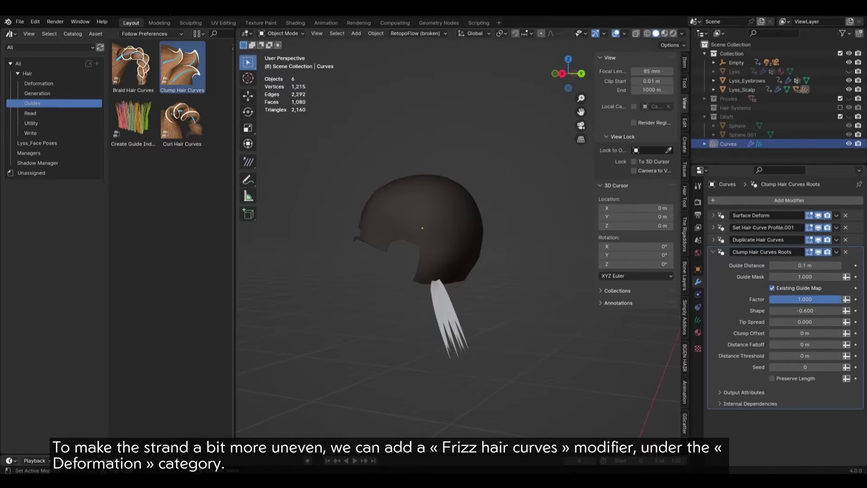
# Step: Apply the Deformation category's Frizz Hair Curves asset to the strand
pyautogui.click(713, 253)
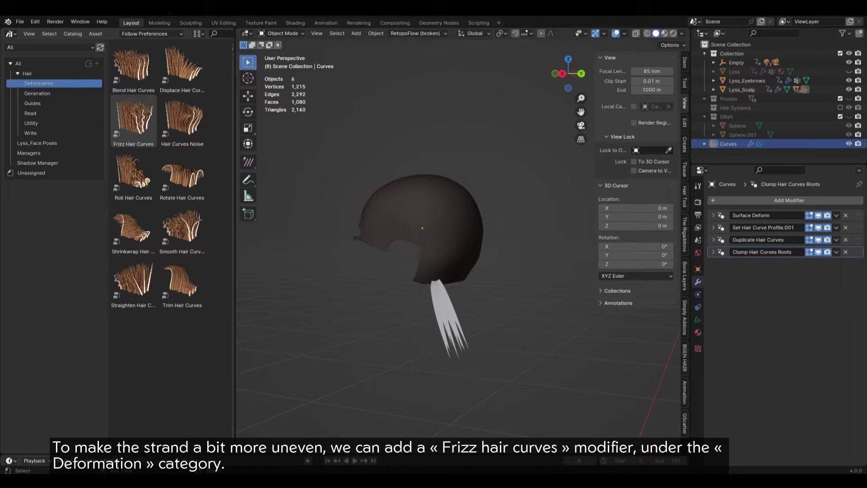
pyautogui.moveTo(134, 117); pyautogui.dragTo(502, 307)
pyautogui.moveTo(449, 311); pyautogui.dragTo(449, 312)
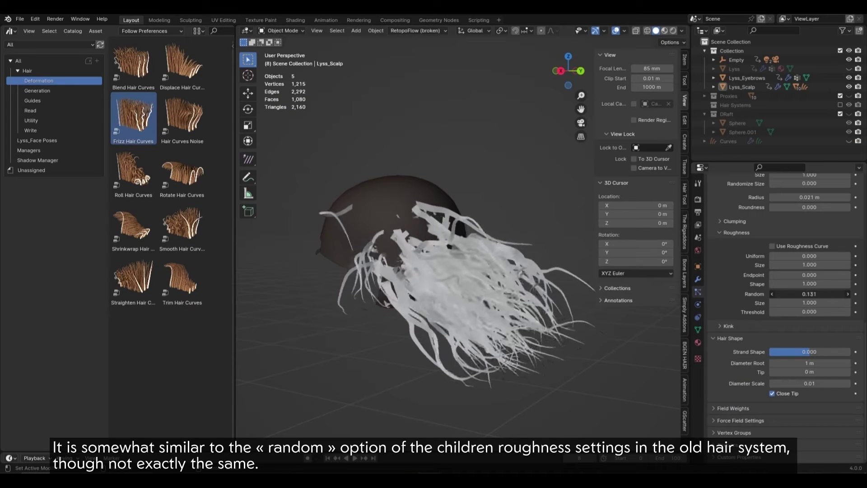
# Step: Vary the random roughness of the children in Lyss_Scalp's old particle hair for comparison
pyautogui.moveTo(809, 293); pyautogui.dragTo(842, 302)
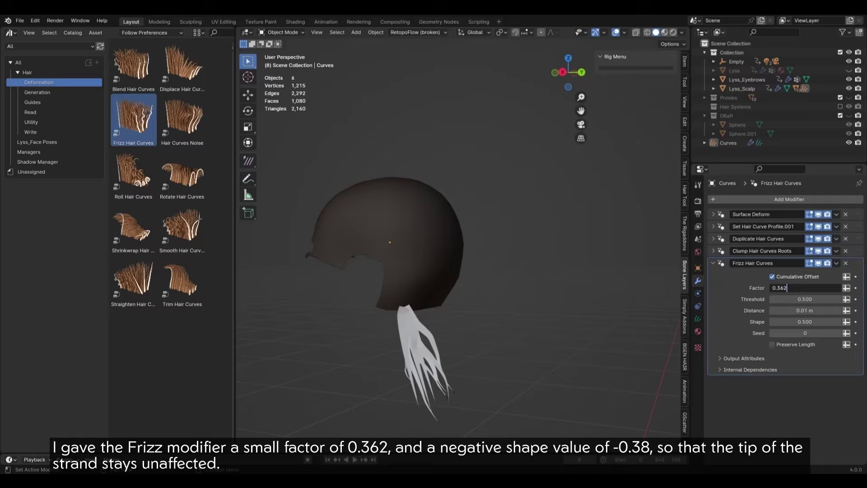
# Step: Set the Frizz Hair Curves modifier's factor to 0.362 and its shape to -0.38
pyautogui.press('Return')
pyautogui.click(805, 322)
pyautogui.write('-')
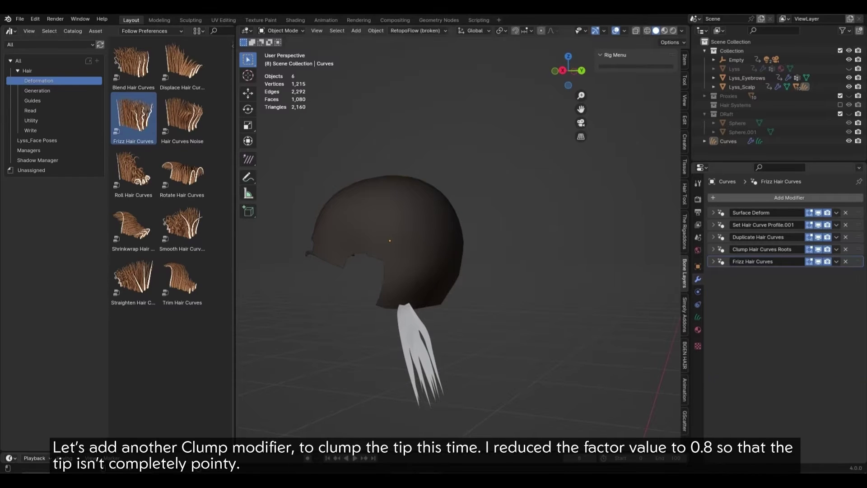
# Step: Apply a second Clump Hair Curves asset to the strand for the tip and set its factor to 0.8
pyautogui.click(32, 100)
pyautogui.moveTo(181, 63); pyautogui.dragTo(417, 357)
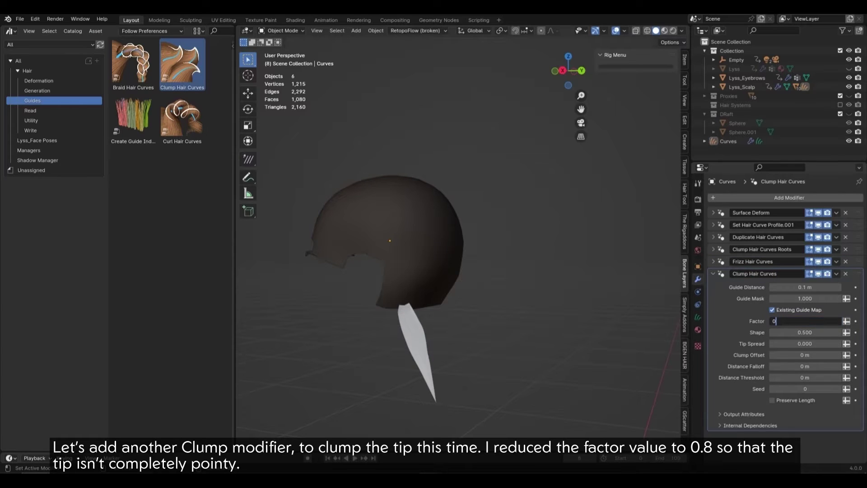
pyautogui.click(713, 273)
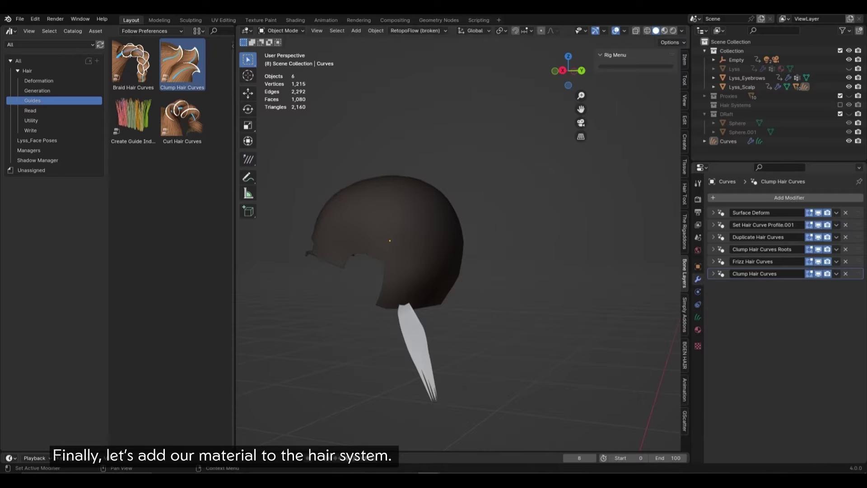
# Step: Switch the viewport to material preview and assign the Lyss_Hair material to the hair curves
pyautogui.click(664, 30)
pyautogui.click(697, 330)
pyautogui.click(713, 236)
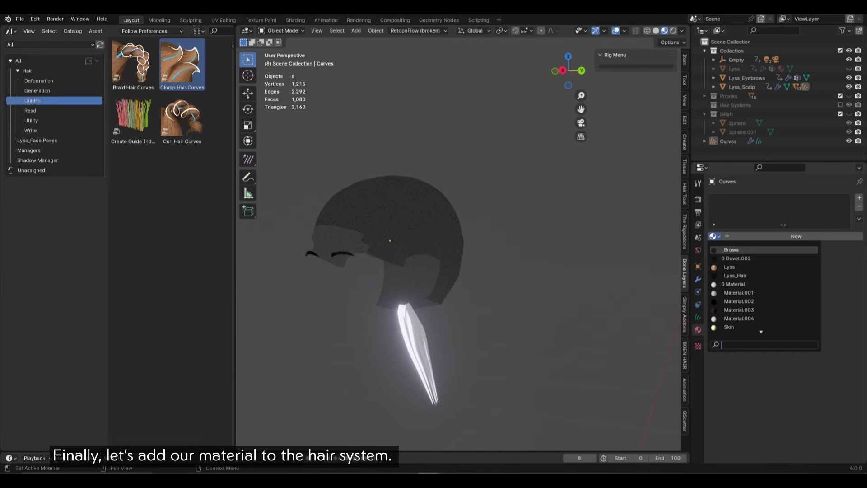
pyautogui.click(745, 276)
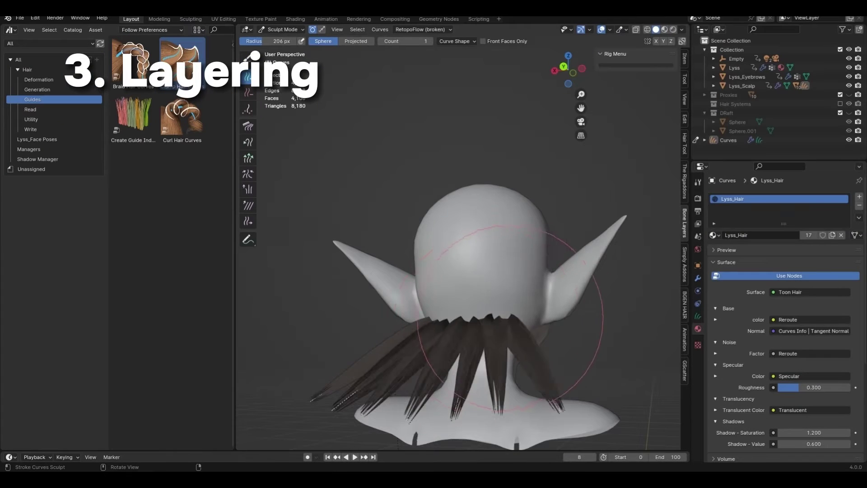
# Step: Examine the finished groom's back, fill and top hair layers on the head from several angles
pyautogui.moveTo(497, 338)
pyautogui.mouseDown(button='middle')
pyautogui.moveTo(464, 348)
pyautogui.moveTo(510, 309)
pyautogui.mouseUp(button='middle')
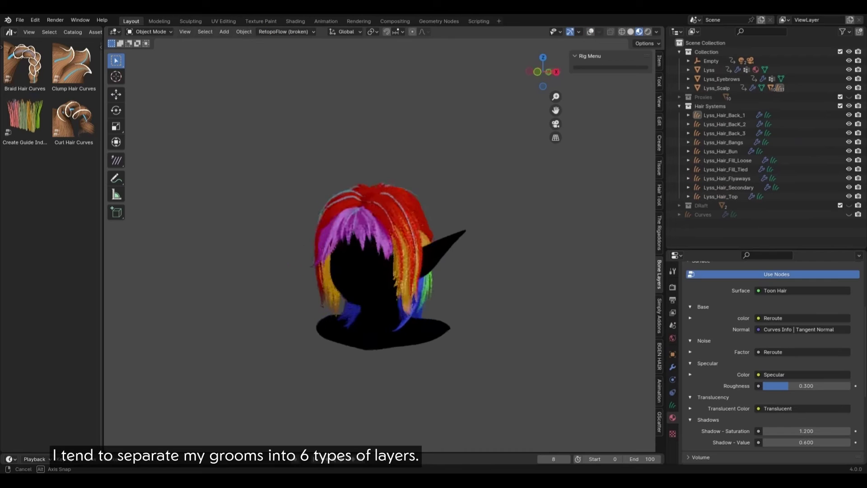
pyautogui.moveTo(388, 253); pyautogui.dragTo(358, 245, button='middle')
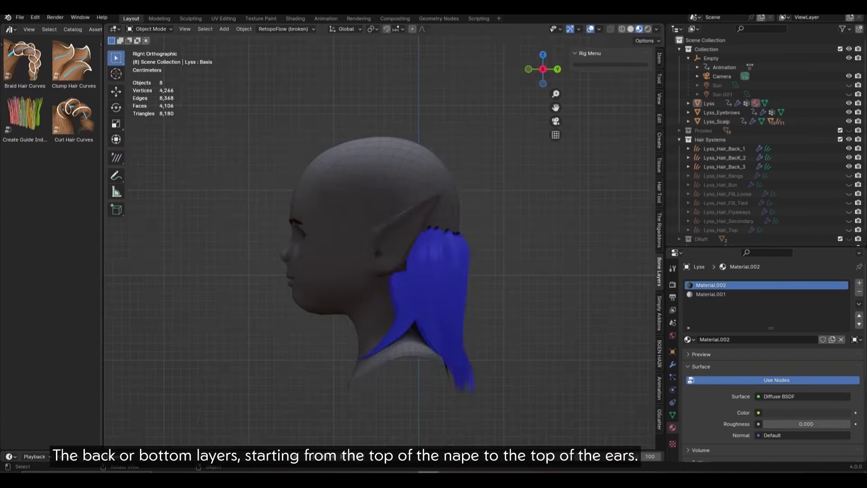
pyautogui.moveTo(389, 253); pyautogui.dragTo(416, 251, button='middle')
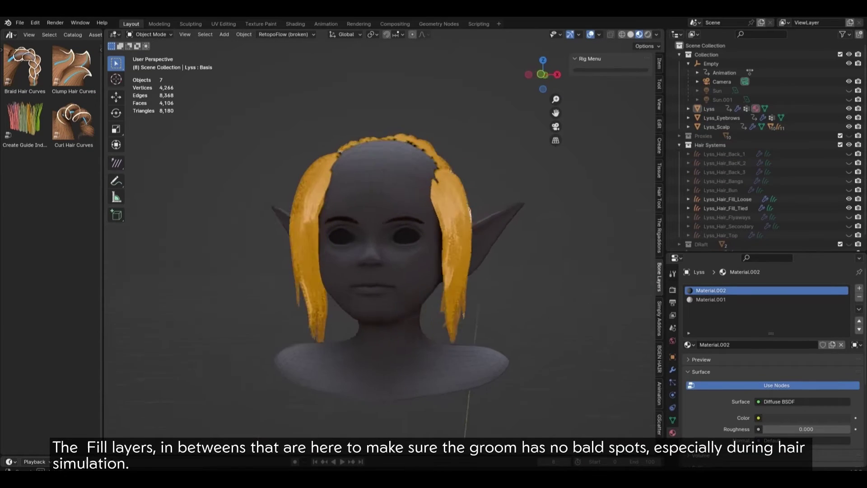
pyautogui.moveTo(415, 252); pyautogui.dragTo(488, 252, button='middle')
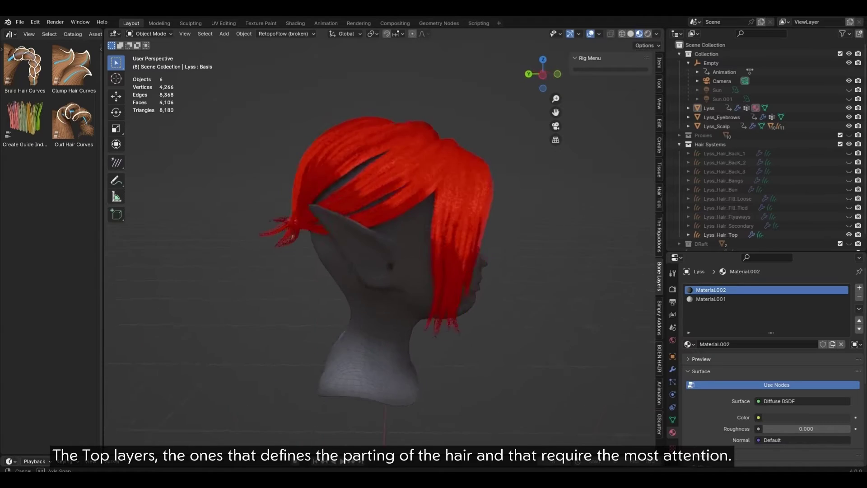
pyautogui.moveTo(379, 244); pyautogui.dragTo(407, 244, button='middle')
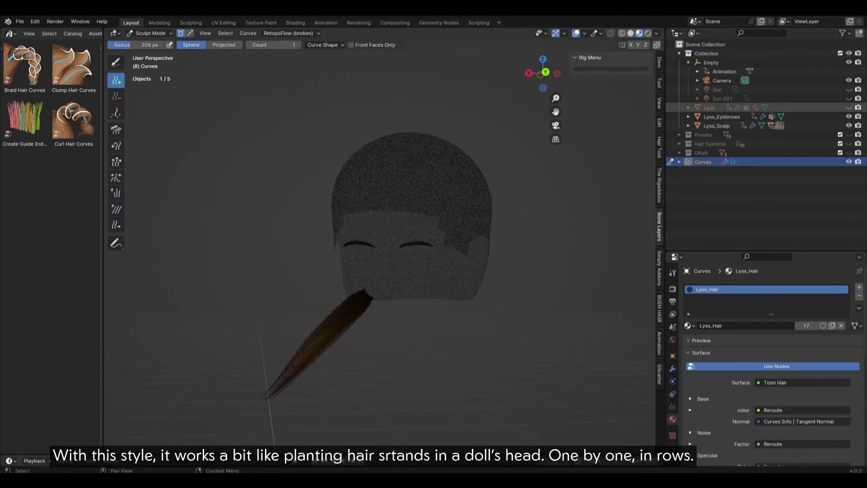
# Step: Plant a row of single strands along the base of the scalp and select one whole outer curve for sculpting
pyautogui.moveTo(404, 289)
pyautogui.mouseDown(button='middle')
pyautogui.moveTo(367, 333)
pyautogui.moveTo(406, 319)
pyautogui.moveTo(386, 300)
pyautogui.moveTo(413, 280)
pyautogui.moveTo(396, 368)
pyautogui.moveTo(397, 387)
pyautogui.moveTo(407, 387)
pyautogui.mouseUp(button='middle')
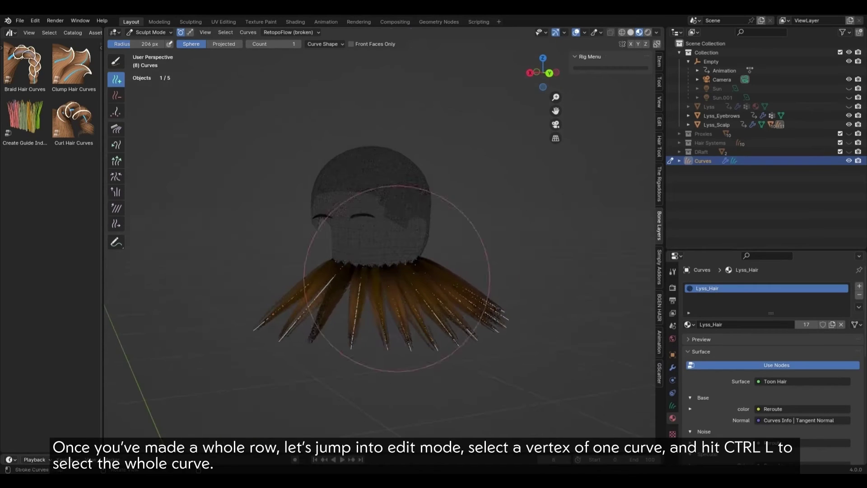
pyautogui.press('Tab')
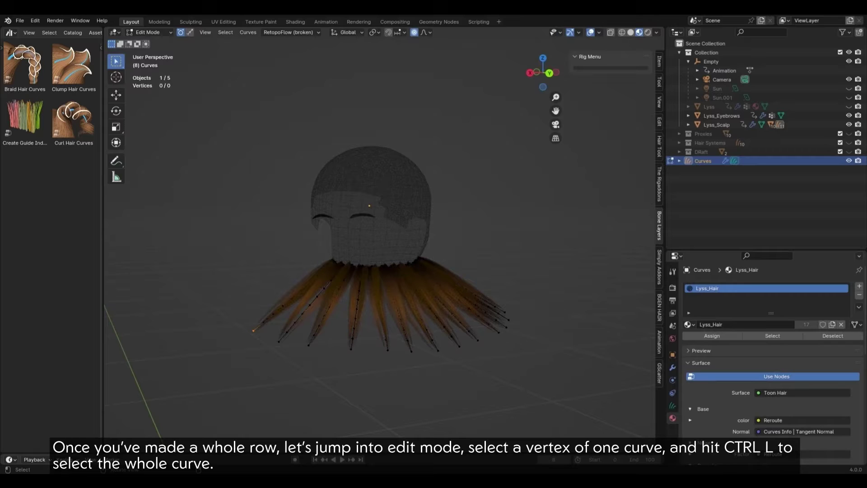
pyautogui.press('Tab')
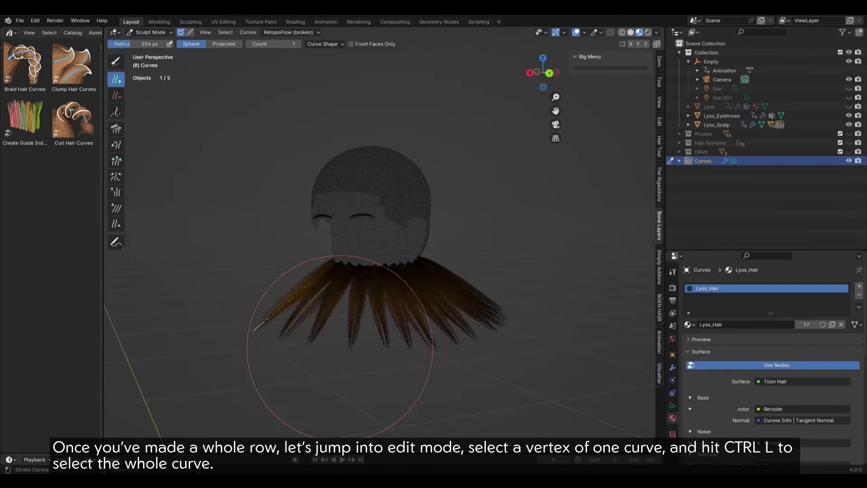
# Step: Comb the selected strand down along the neck with the Comb brush, showing the Lyss head for reference
pyautogui.press('c')
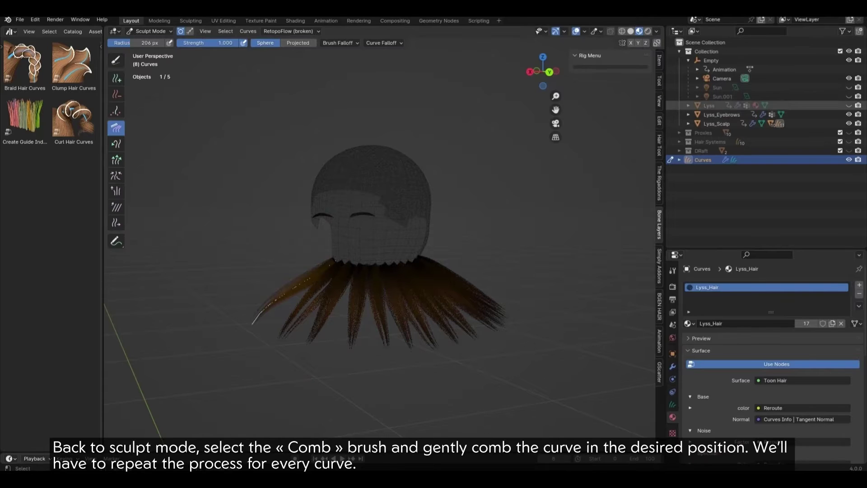
pyautogui.moveTo(379, 271)
pyautogui.mouseDown(button='middle')
pyautogui.moveTo(433, 271)
pyautogui.moveTo(460, 257)
pyautogui.mouseUp(button='middle')
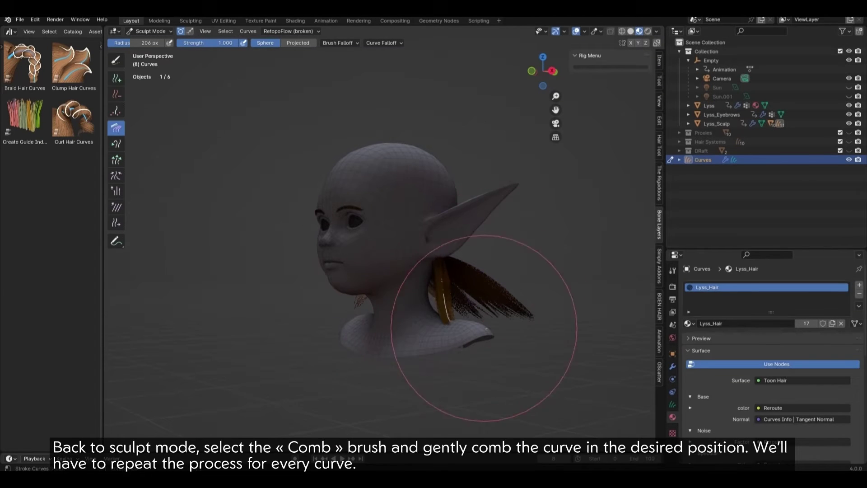
pyautogui.moveTo(483, 329)
pyautogui.mouseDown(button='middle')
pyautogui.moveTo(350, 433)
pyautogui.moveTo(371, 317)
pyautogui.moveTo(476, 319)
pyautogui.mouseUp(button='middle')
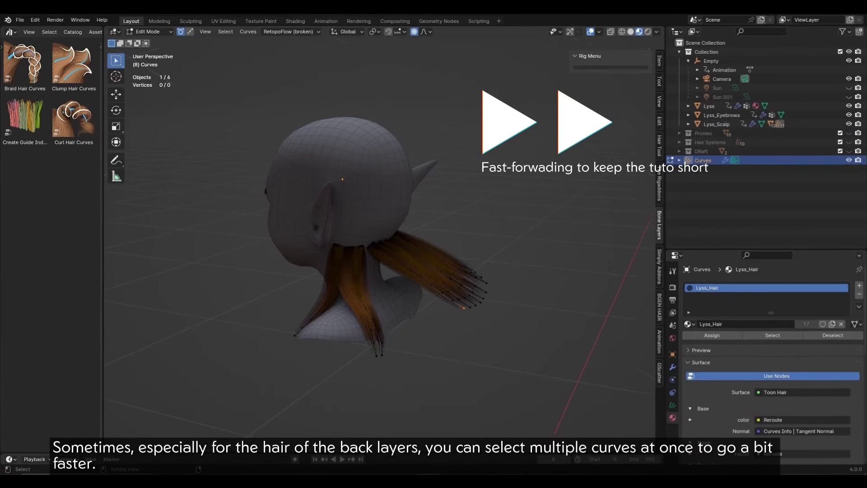
# Step: Select several back strands at once and comb them down over the nape with the Comb brush in Projected mode
pyautogui.moveTo(379, 271)
pyautogui.mouseDown(button='middle')
pyautogui.moveTo(407, 280)
pyautogui.moveTo(367, 397)
pyautogui.moveTo(353, 345)
pyautogui.moveTo(465, 280)
pyautogui.mouseUp(button='middle')
pyautogui.hotkey('ctrl', 'Tab')
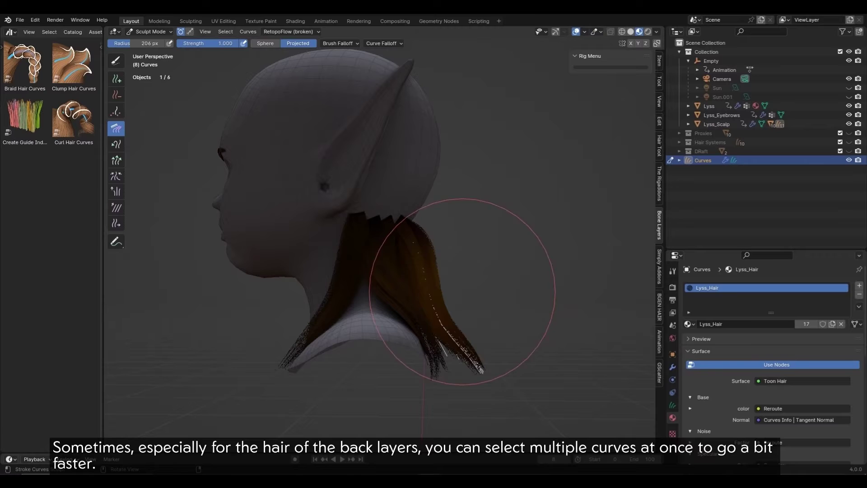
pyautogui.moveTo(474, 358); pyautogui.dragTo(319, 319, button='middle')
pyautogui.press('s')
pyautogui.moveTo(348, 240)
pyautogui.mouseDown(button='middle')
pyautogui.moveTo(421, 155)
pyautogui.moveTo(290, 290)
pyautogui.moveTo(407, 271)
pyautogui.moveTo(446, 277)
pyautogui.moveTo(339, 348)
pyautogui.moveTo(503, 387)
pyautogui.moveTo(503, 368)
pyautogui.moveTo(384, 316)
pyautogui.moveTo(232, 358)
pyautogui.moveTo(242, 348)
pyautogui.moveTo(406, 309)
pyautogui.moveTo(228, 319)
pyautogui.mouseUp(button='middle')
pyautogui.press('c')
pyautogui.press('Tab')
pyautogui.press('Tab')
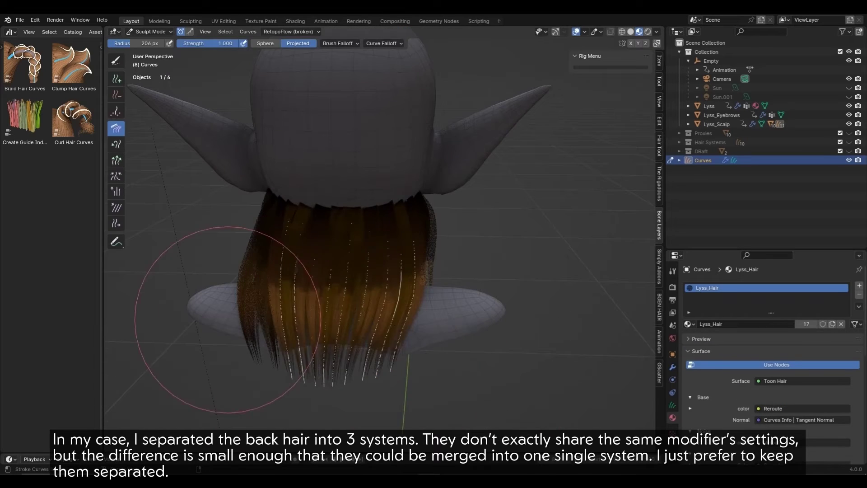
# Step: Pinch the back strands together into clumps over the nape with the Pinch brush in Sphere mode
pyautogui.moveTo(407, 393); pyautogui.dragTo(358, 358, button='middle')
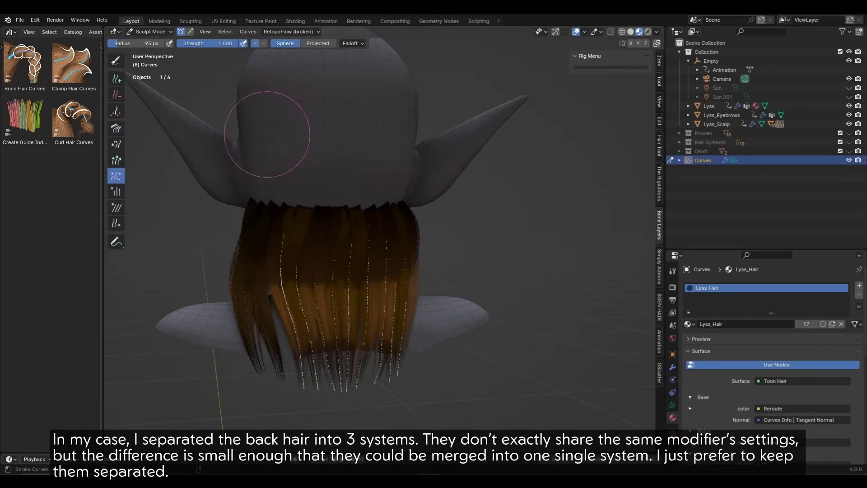
pyautogui.hotkey('ctrl', 'Tab')
pyautogui.moveTo(271, 131); pyautogui.dragTo(328, 164, button='middle')
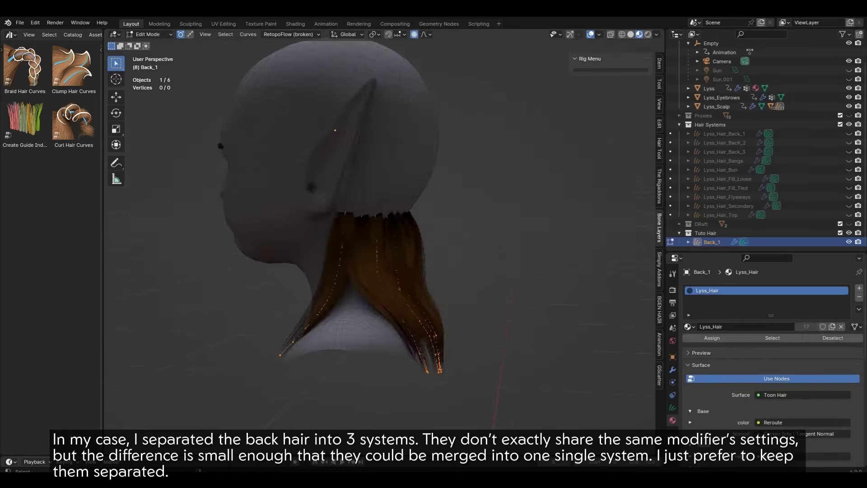
# Step: Comb the Back_1 strands at the sides and back of the neck with the Comb brush in Projected mode
pyautogui.moveTo(361, 226)
pyautogui.mouseDown(button='middle')
pyautogui.moveTo(343, 226)
pyautogui.moveTo(433, 226)
pyautogui.mouseUp(button='middle')
pyautogui.moveTo(451, 271); pyautogui.dragTo(318, 284, button='middle')
pyautogui.press('c')
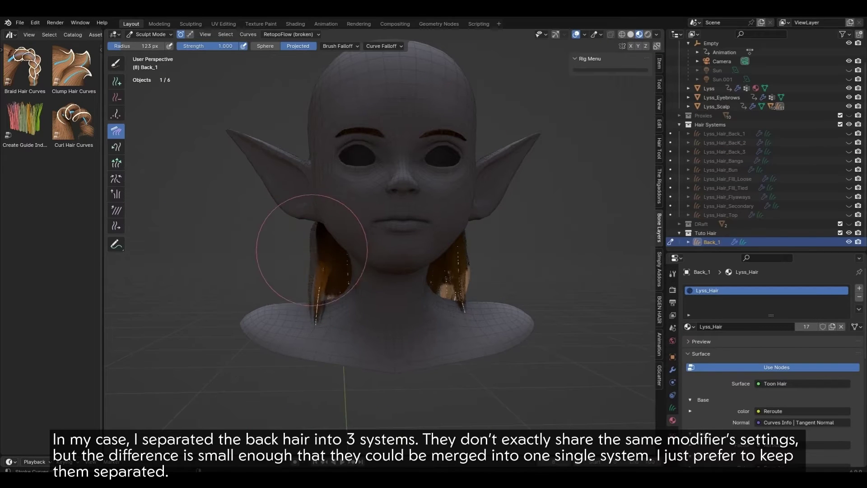
pyautogui.press('ctrl+KP_1')
pyautogui.press('KP_3')
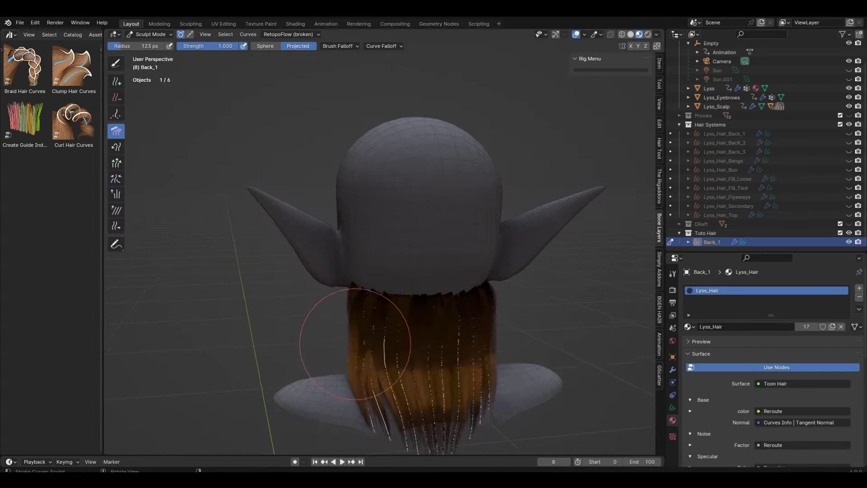
pyautogui.moveTo(396, 358); pyautogui.dragTo(464, 396, button='middle')
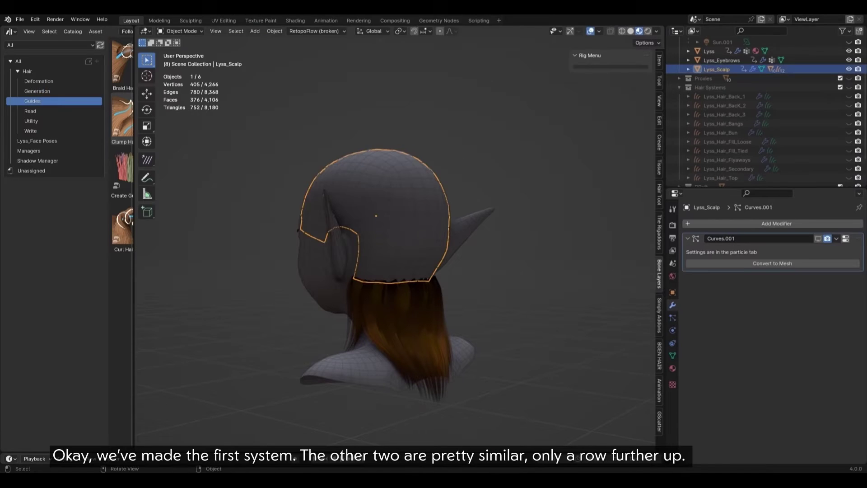
# Step: Add a second hair curves object to Lyss_Scalp and plant single strands in a row just above the Back_1 hair
pyautogui.click(255, 31)
pyautogui.click(343, 131)
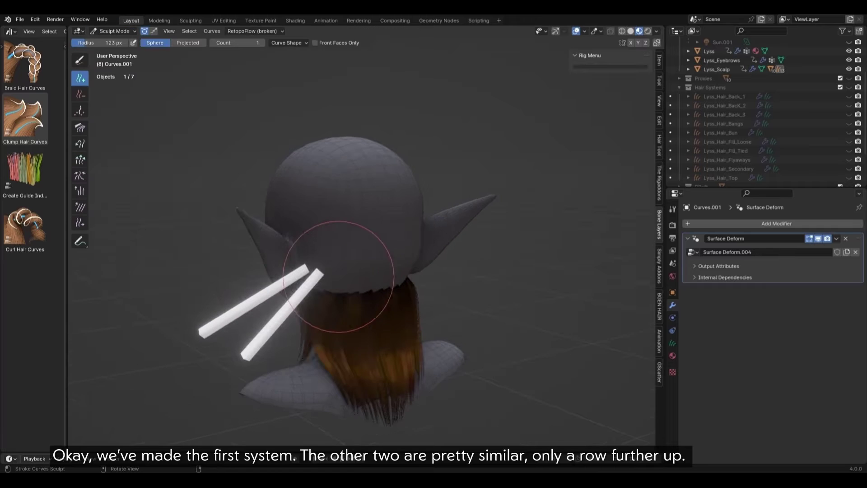
pyautogui.click(335, 280)
pyautogui.click(335, 273)
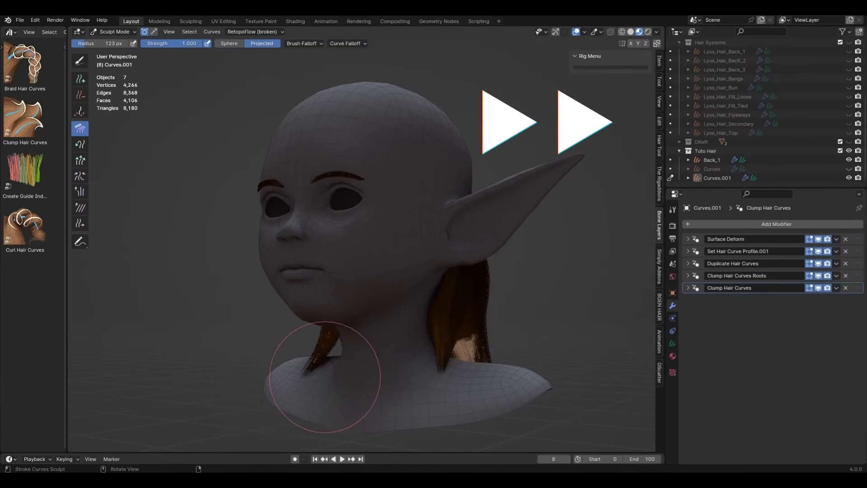
# Step: Comb the second and third back hair systems down over the first with the Comb brush in Projected mode
pyautogui.moveTo(325, 377)
pyautogui.mouseDown(button='middle')
pyautogui.moveTo(348, 367)
pyautogui.moveTo(329, 199)
pyautogui.mouseUp(button='middle')
pyautogui.scroll(-3, 329, 199)
pyautogui.hotkey('ctrl', 'Tab')
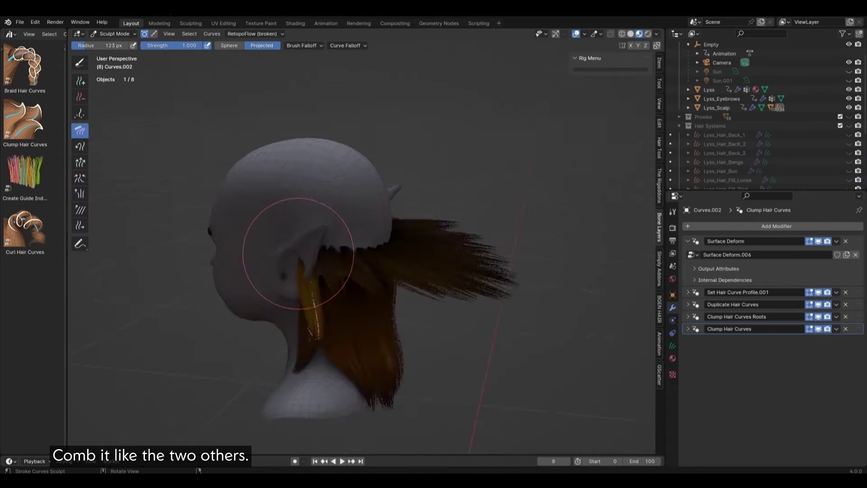
pyautogui.moveTo(297, 253)
pyautogui.mouseDown(button='middle')
pyautogui.moveTo(347, 339)
pyautogui.moveTo(503, 319)
pyautogui.mouseUp(button='middle')
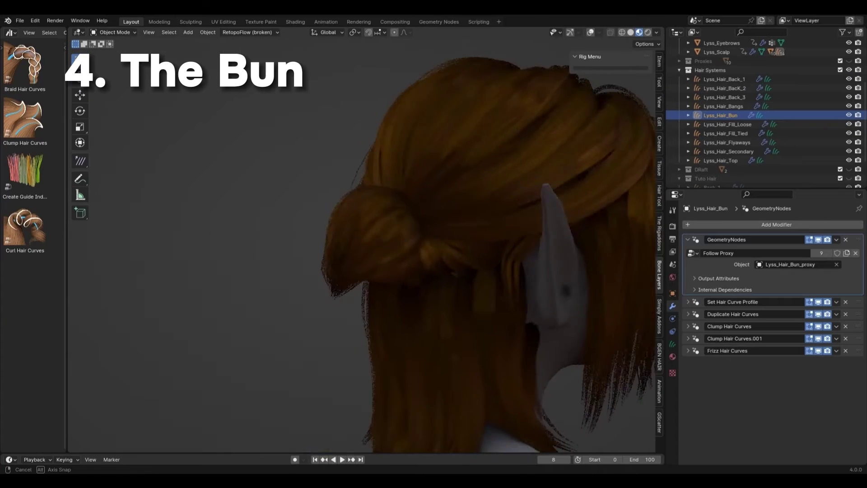
# Step: Hide the other hair systems to examine Lyss_Hair_Bun alone, and view the old particle groom for comparison
pyautogui.moveTo(316, 226); pyautogui.dragTo(402, 226, button='middle')
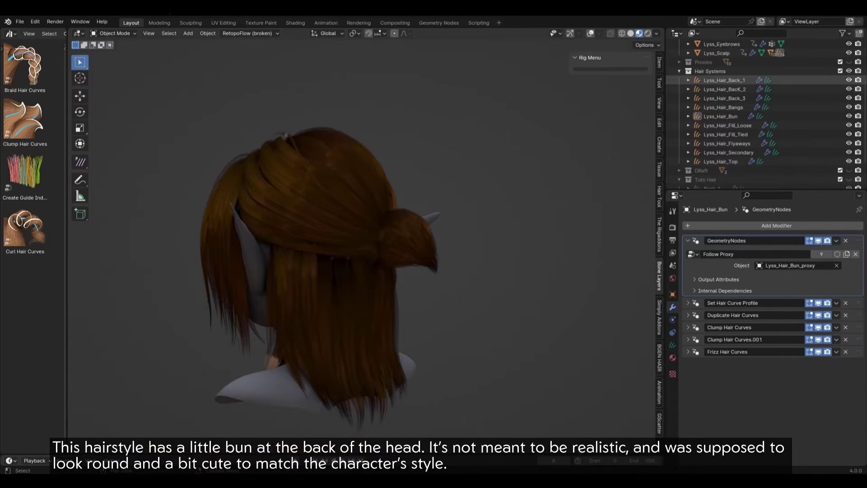
pyautogui.moveTo(849, 80); pyautogui.dragTo(849, 161)
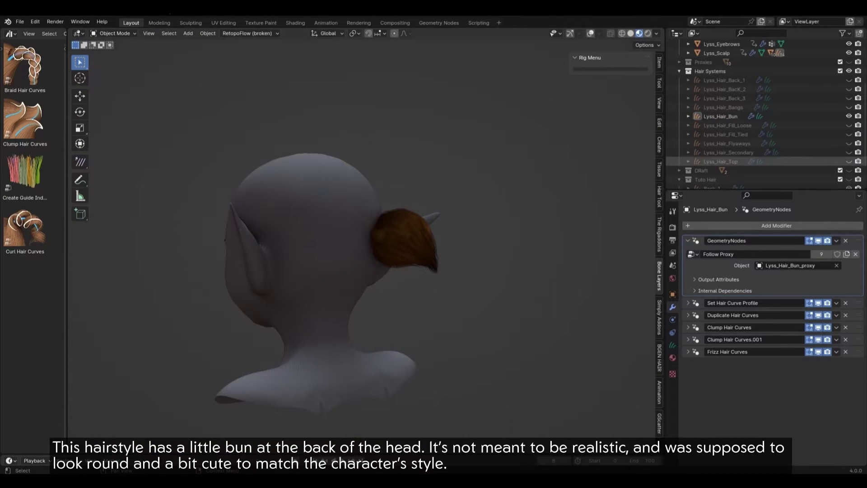
pyautogui.moveTo(361, 226)
pyautogui.mouseDown(button='middle')
pyautogui.moveTo(406, 226)
pyautogui.moveTo(366, 225)
pyautogui.mouseUp(button='middle')
pyautogui.click(720, 116)
pyautogui.press('KP_Divide')
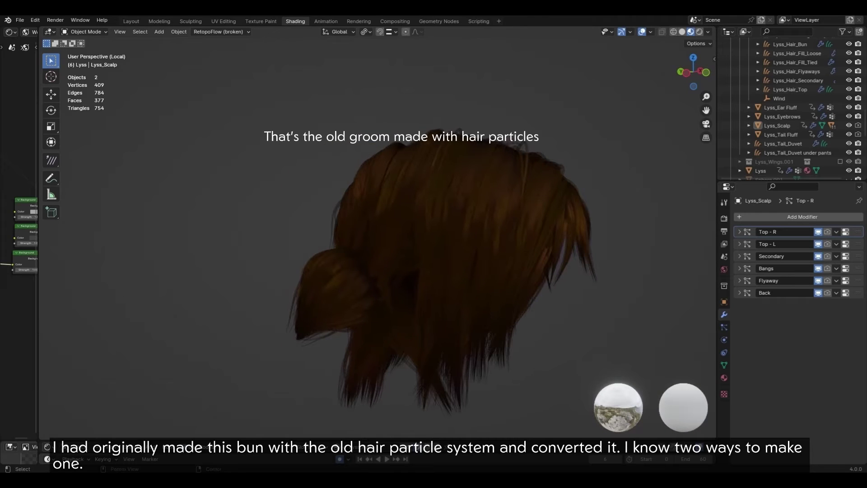
pyautogui.click(849, 126)
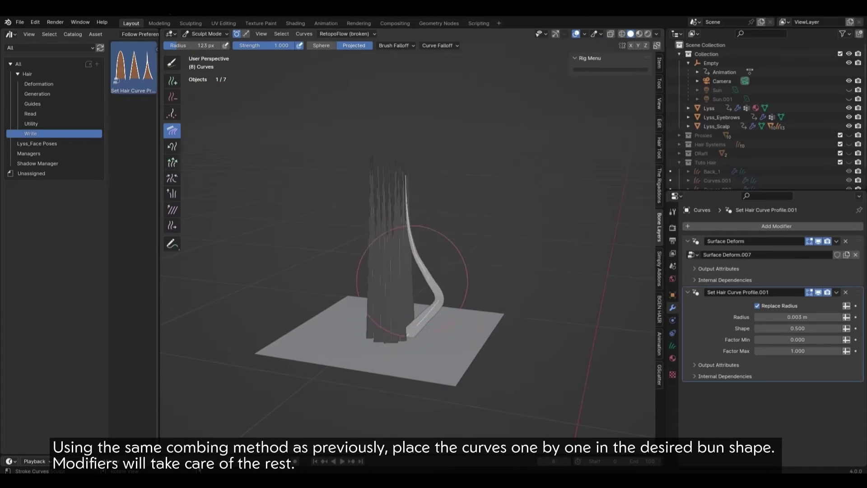
# Step: Comb the curves on the plane one by one into a rounded bun and assign the hair material to them
pyautogui.moveTo(436, 209); pyautogui.dragTo(389, 226, button='middle')
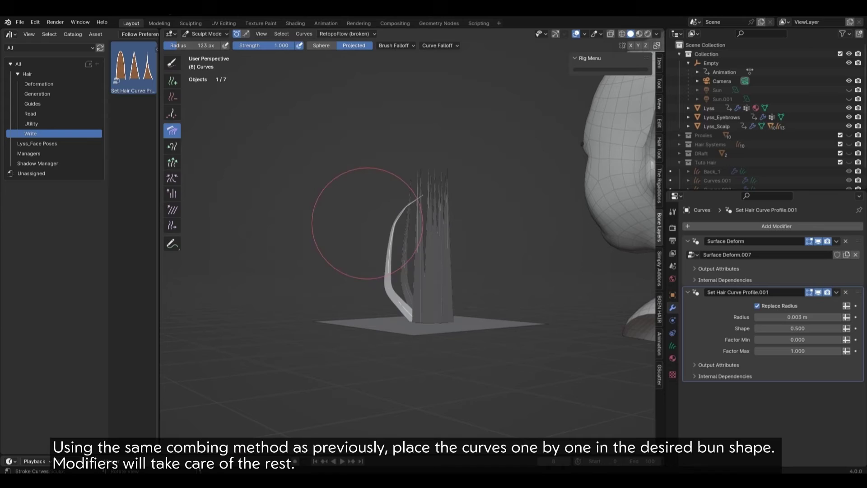
pyautogui.moveTo(368, 223); pyautogui.dragTo(406, 204, button='middle')
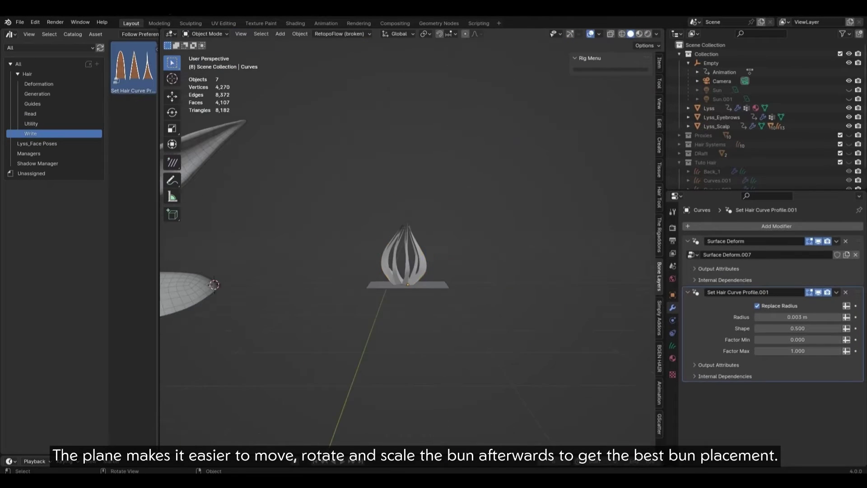
pyautogui.click(672, 295)
pyautogui.scroll(-5, 768, 339)
pyautogui.click(672, 358)
pyautogui.click(688, 265)
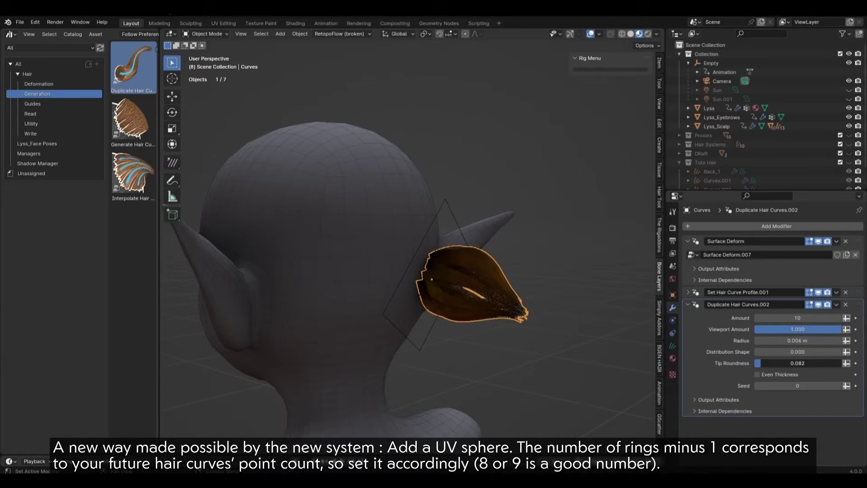
# Step: Add a UV sphere with 32 segments and 9 rings as the base for a new bun
pyautogui.click(375, 70)
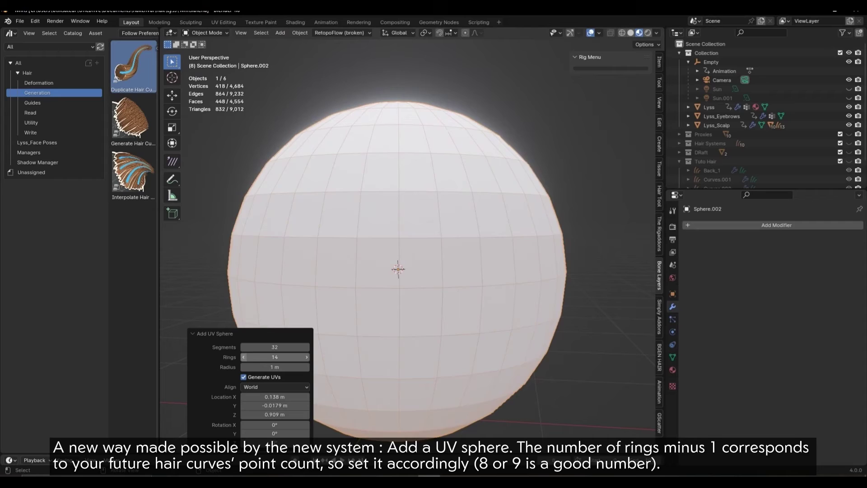
pyautogui.click(244, 357)
pyautogui.click(244, 357)
pyautogui.click(243, 357)
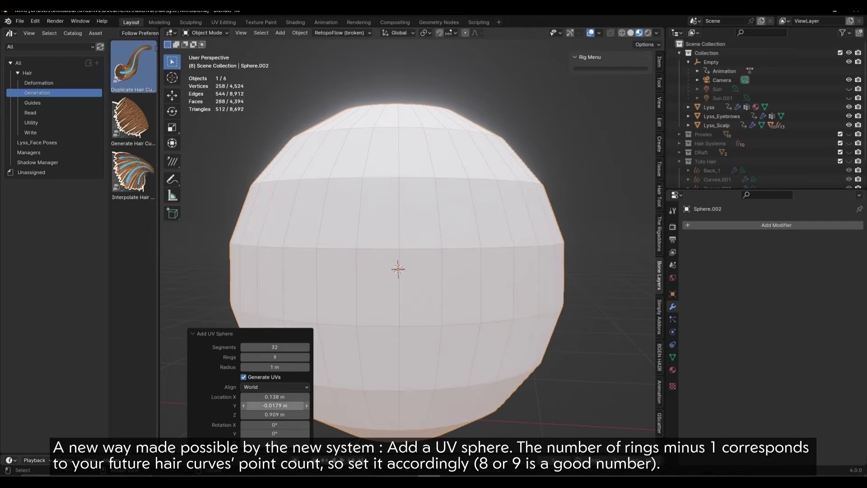
# Step: Scale the UV sphere down to about bun size and apply its scale
pyautogui.press('s')
pyautogui.click(409, 271)
pyautogui.scroll(5, 408, 271)
pyautogui.press('s')
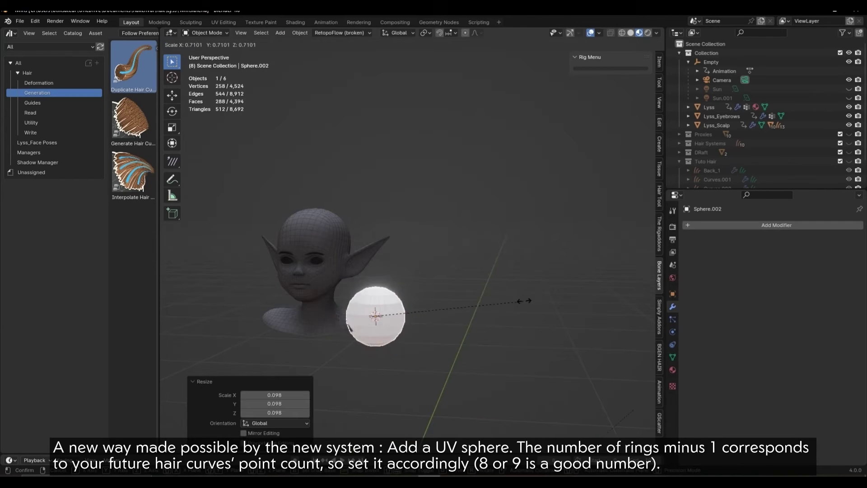
pyautogui.scroll(2, 375, 315)
pyautogui.hotkey('ctrl', 'a')
pyautogui.click(407, 293)
# Step: Delete the sphere's two pole vertices, leaving an opening at each end
pyautogui.press('KP_Divide')
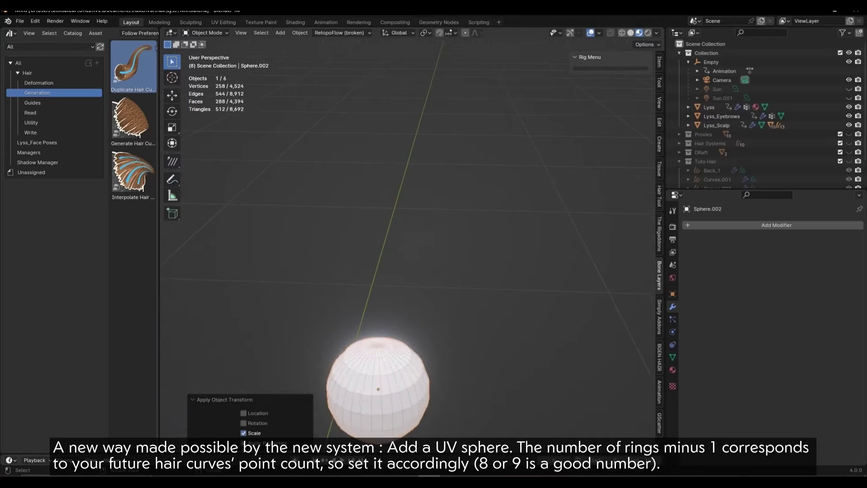
pyautogui.press('Tab')
pyautogui.moveTo(451, 226); pyautogui.dragTo(488, 212, button='middle')
pyautogui.press('x')
pyautogui.click(493, 222)
pyautogui.press('Tab')
pyautogui.press('KP_Divide')
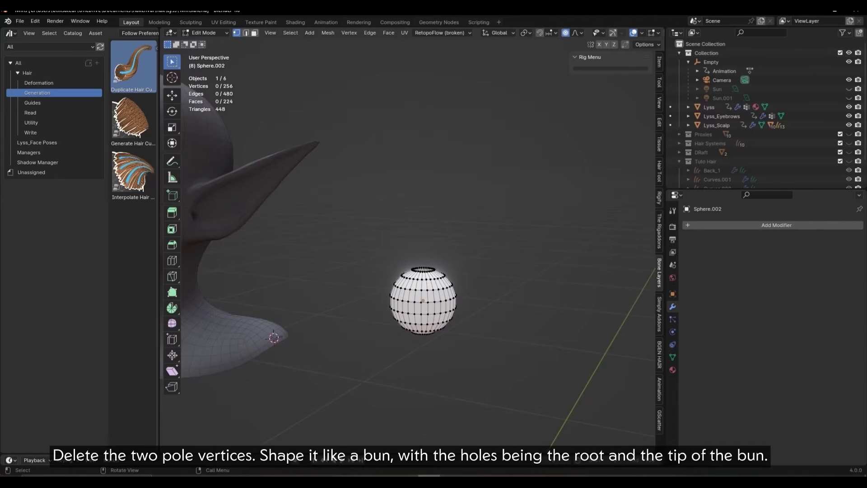
# Step: Show the DRaft hair as reference, then rotate and move the sphere onto its bun behind the head
pyautogui.click(849, 123)
pyautogui.moveTo(407, 271); pyautogui.dragTo(451, 271, button='middle')
pyautogui.press('g')
pyautogui.click(406, 271)
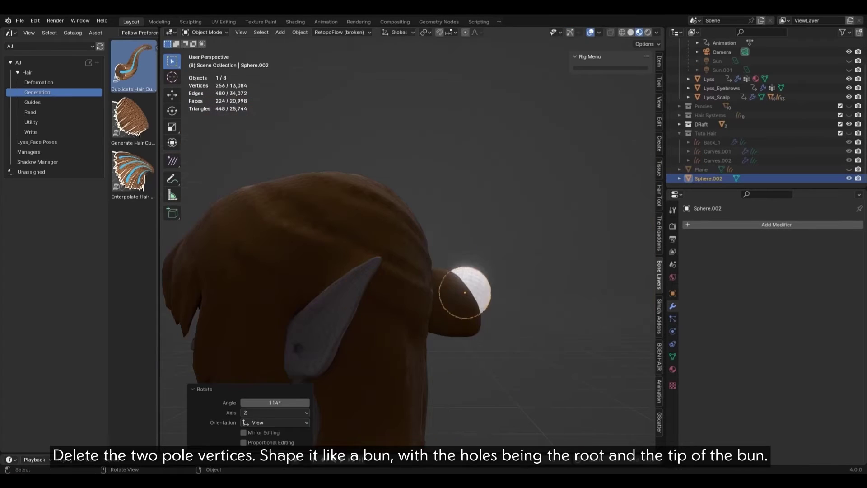
pyautogui.press('g')
pyautogui.scroll(3, 389, 300)
# Step: Move and scale the sphere's open ends with proportional editing to form a bun that tapers to a tip
pyautogui.press('KP_1')
pyautogui.press('Tab')
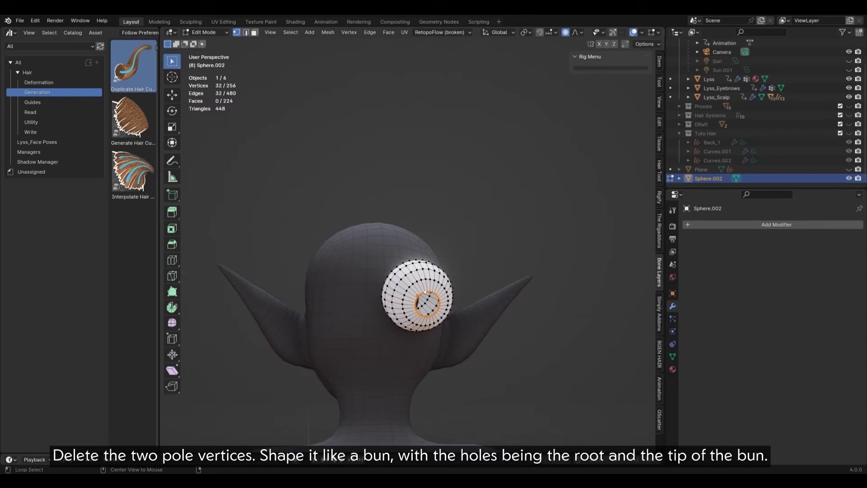
pyautogui.press('s')
pyautogui.press('KP_3')
pyautogui.press('g')
pyautogui.press('Return')
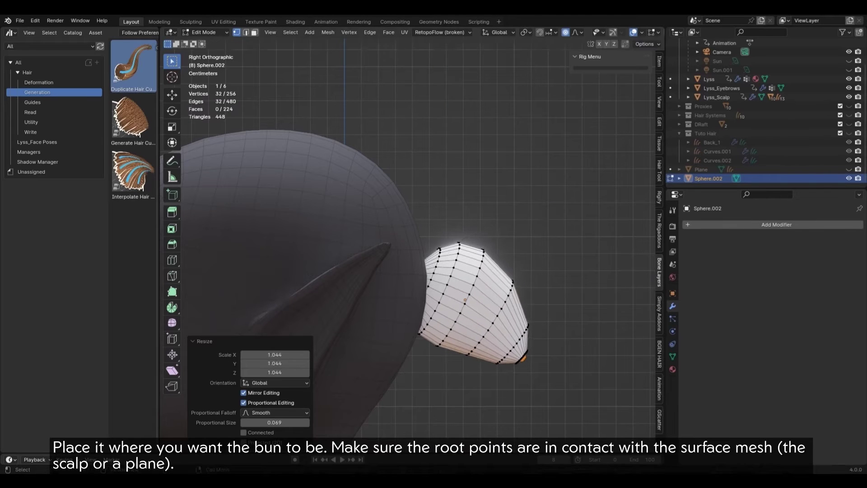
pyautogui.press('s')
pyautogui.press('Return')
# Step: Adjust the bun's root opening with smooth proportional editing so its points touch the scalp
pyautogui.moveTo(478, 282); pyautogui.dragTo(452, 271, button='middle')
pyautogui.press('g')
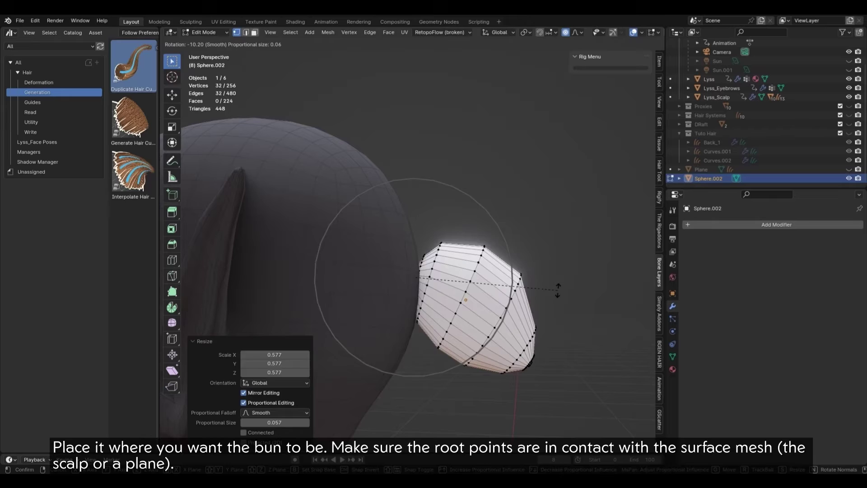
pyautogui.press('Return')
pyautogui.scroll(-5, 406, 243)
pyautogui.press('Tab')
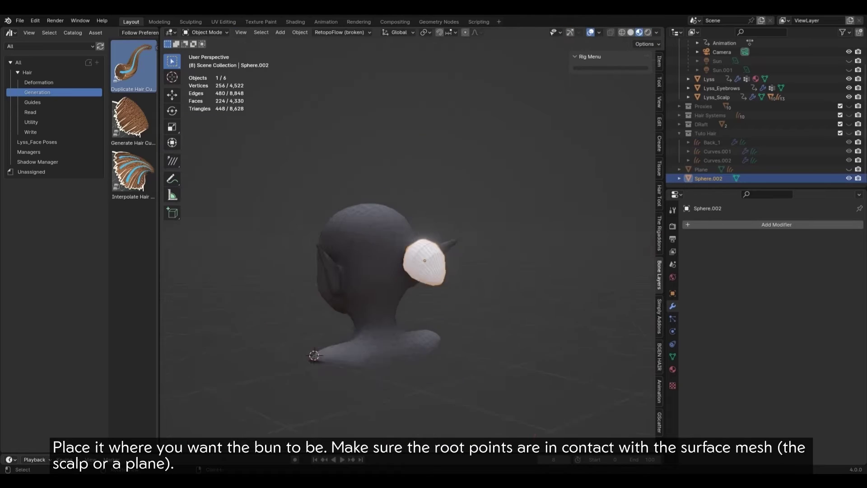
# Step: Isolate the bun mesh and select the ring of edges radiating from its root opening
pyautogui.moveTo(406, 244); pyautogui.dragTo(434, 244, button='middle')
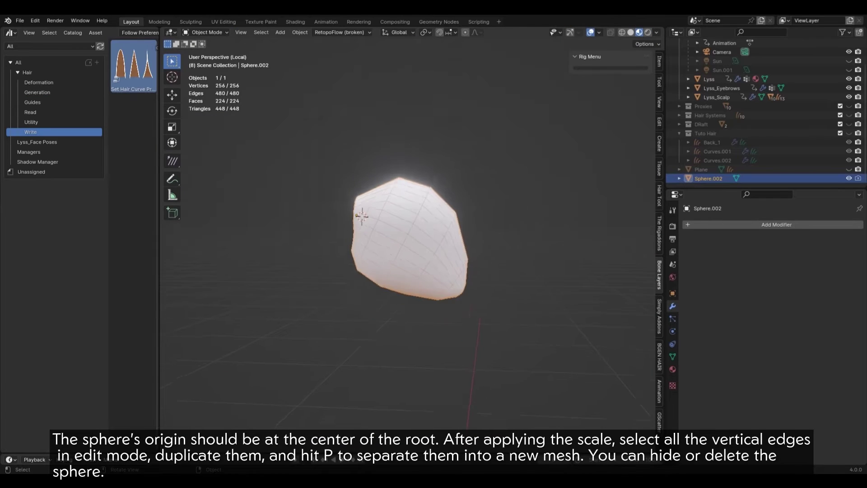
pyautogui.press('Tab')
pyautogui.moveTo(420, 271); pyautogui.dragTo(400, 275, button='middle')
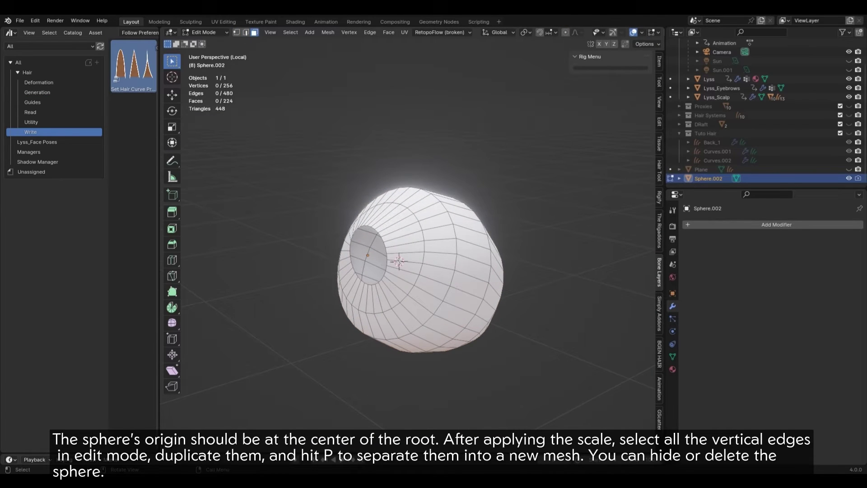
pyautogui.scroll(2, 425, 271)
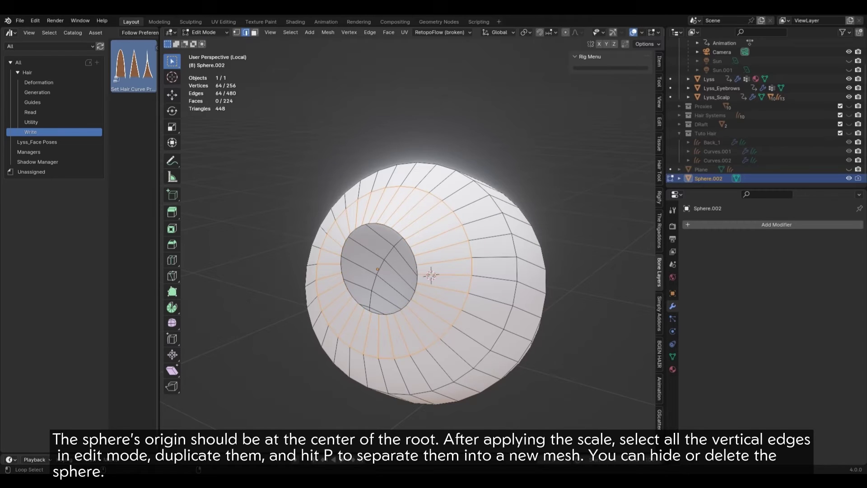
pyautogui.scroll(-3, 424, 280)
pyautogui.click(290, 32)
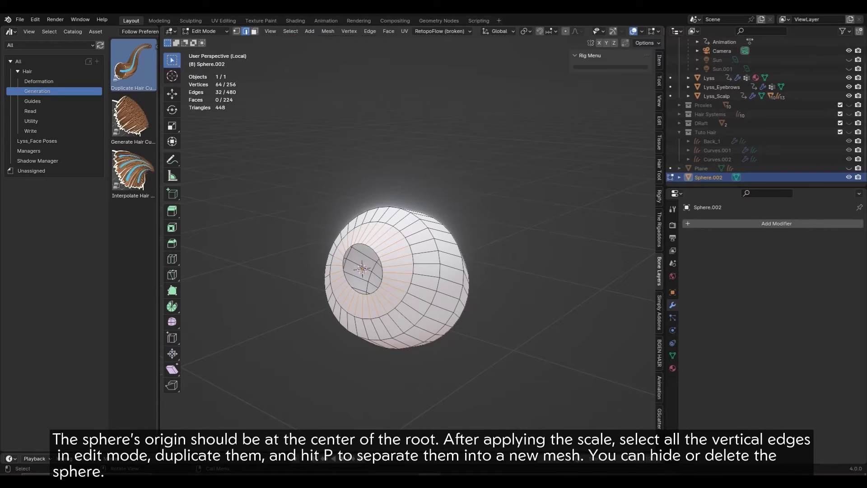
# Step: Extend the edge selection with Edge Loops to every lengthwise line from root to tip
pyautogui.click(290, 31)
pyautogui.moveTo(316, 172)
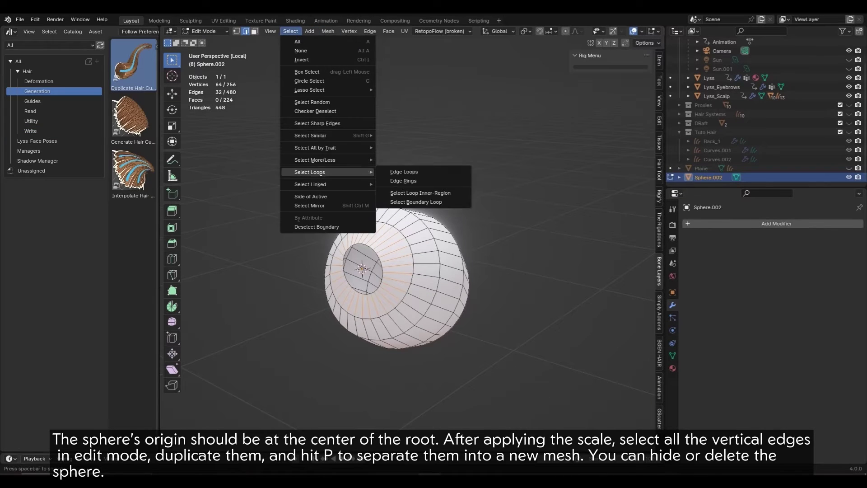
pyautogui.click(403, 172)
pyautogui.moveTo(404, 177); pyautogui.dragTo(343, 235, button='middle')
# Step: Duplicate the lengthwise edges in place, separate them into their own mesh and hide the original sphere
pyautogui.hotkey('shift', 'd')
pyautogui.press('Escape')
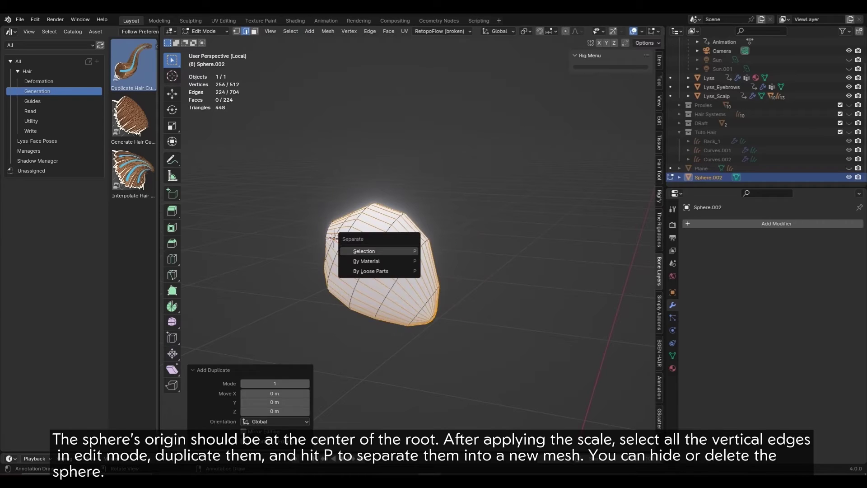
pyautogui.press('Return')
pyautogui.press('Tab')
pyautogui.press('KP_Divide')
pyautogui.press('h')
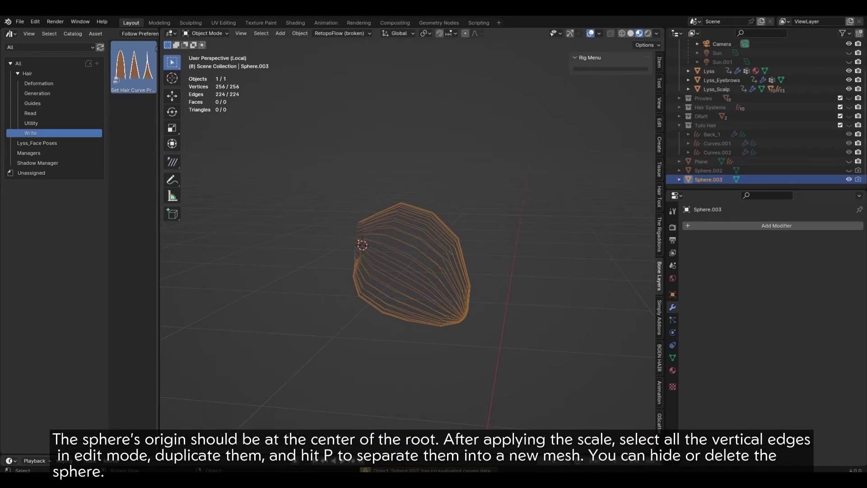
# Step: Convert the separated edge mesh to a curve object and open its points for editing to check the curve direction
pyautogui.rightClick(370, 240)
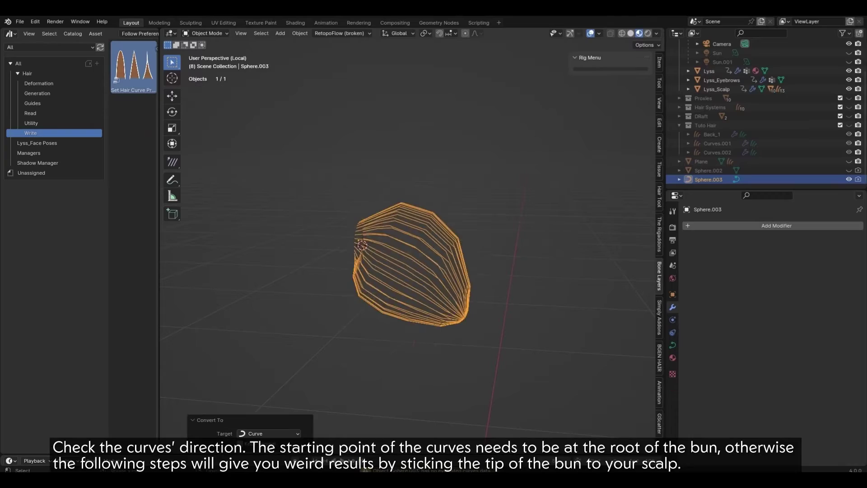
pyautogui.moveTo(407, 271); pyautogui.dragTo(479, 248, button='middle')
pyautogui.press('Tab')
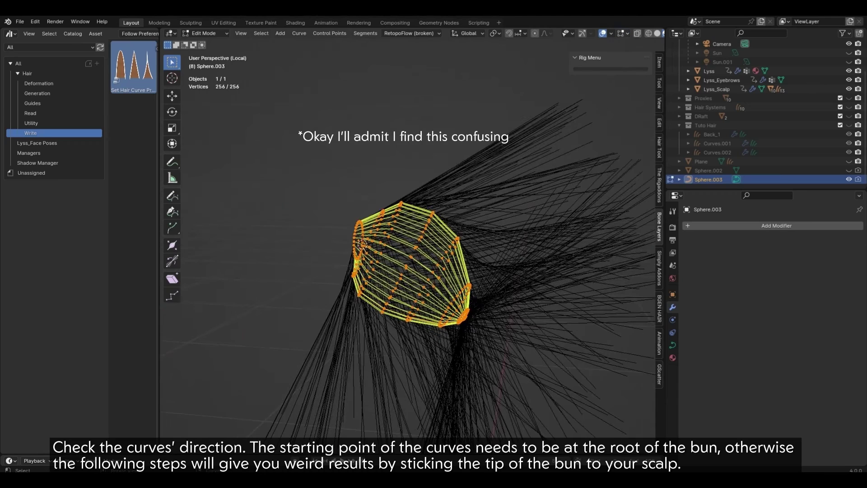
# Step: Switch the direction of all bun curves so they start at the root, and convert the object to hair curves
pyautogui.moveTo(627, 72); pyautogui.dragTo(619, 72)
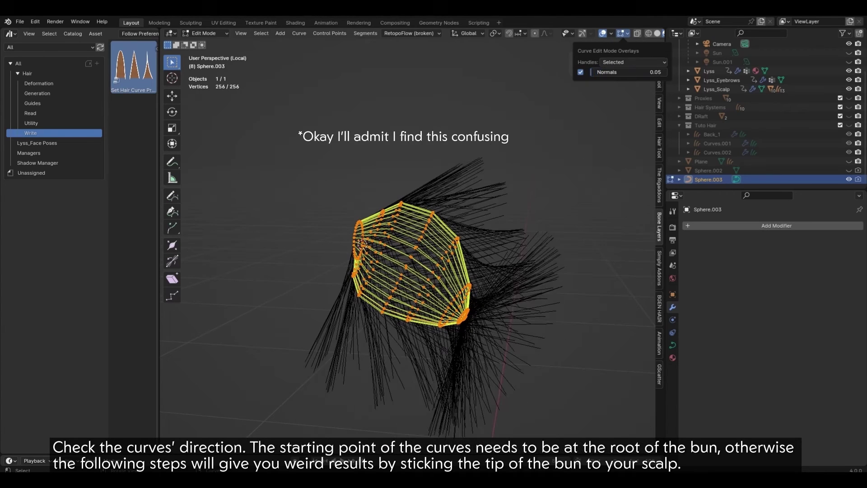
pyautogui.click(384, 52)
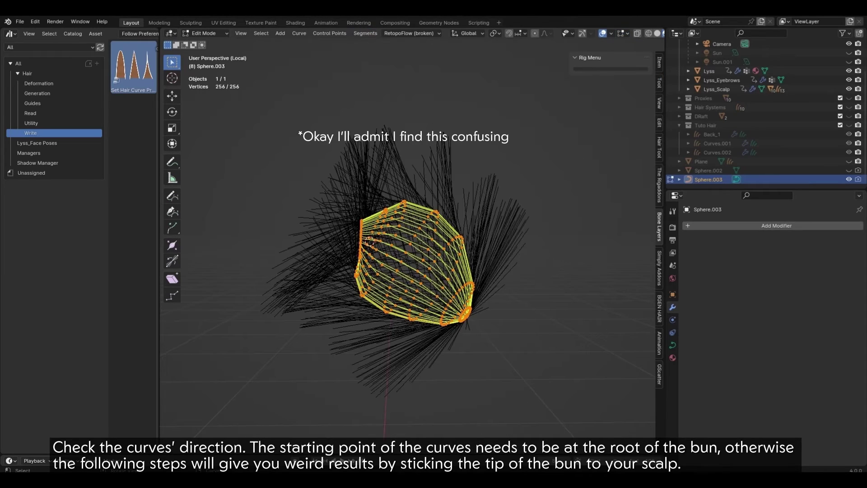
pyautogui.press('Tab')
pyautogui.rightClick(393, 252)
pyautogui.moveTo(393, 252)
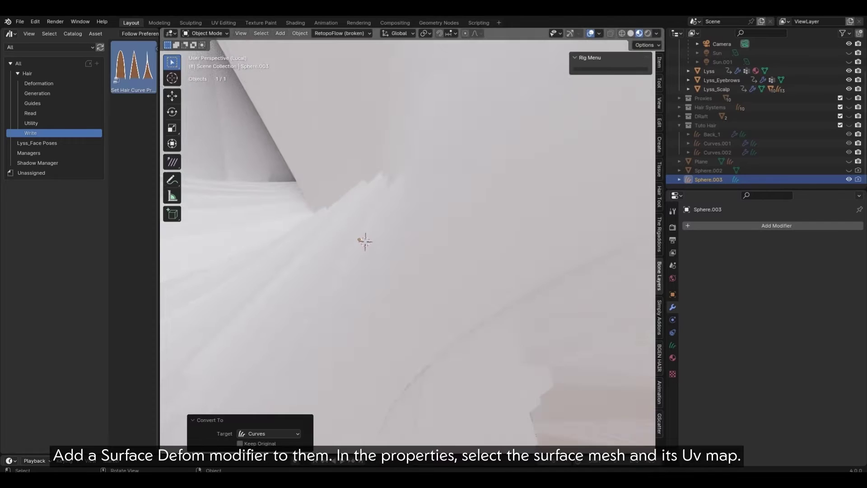
# Step: Add a Surface Deform modifier to the bun hair curves and set their surface to Sphere.002 with the UV map UVMap
pyautogui.scroll(-5, 407, 240)
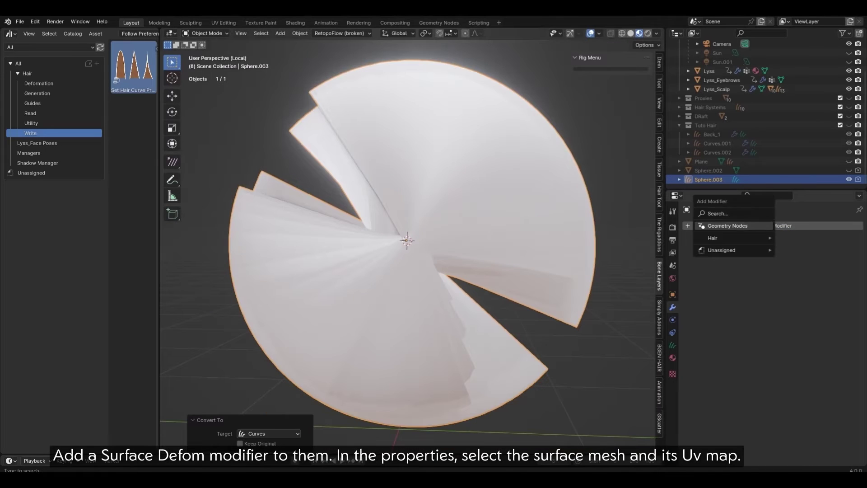
pyautogui.click(693, 254)
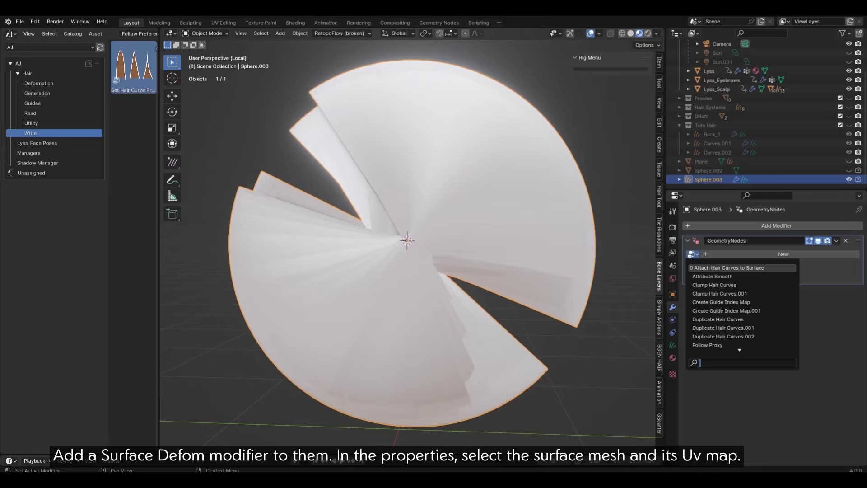
pyautogui.press('Return')
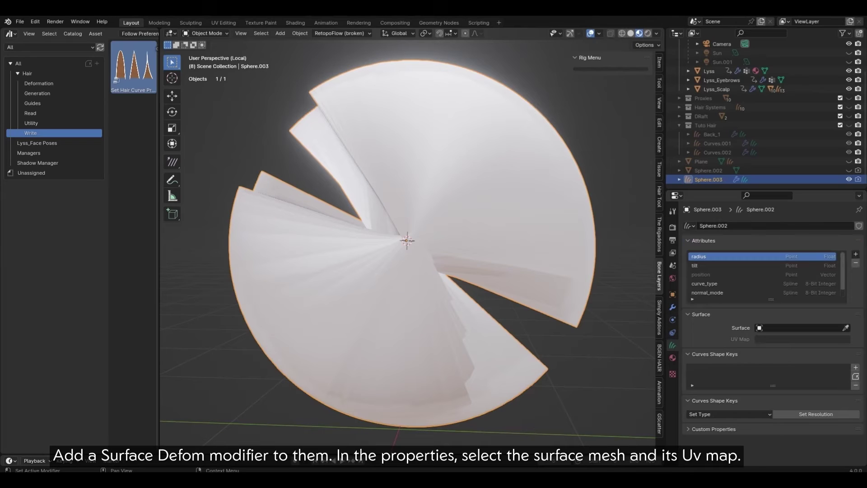
pyautogui.click(709, 169)
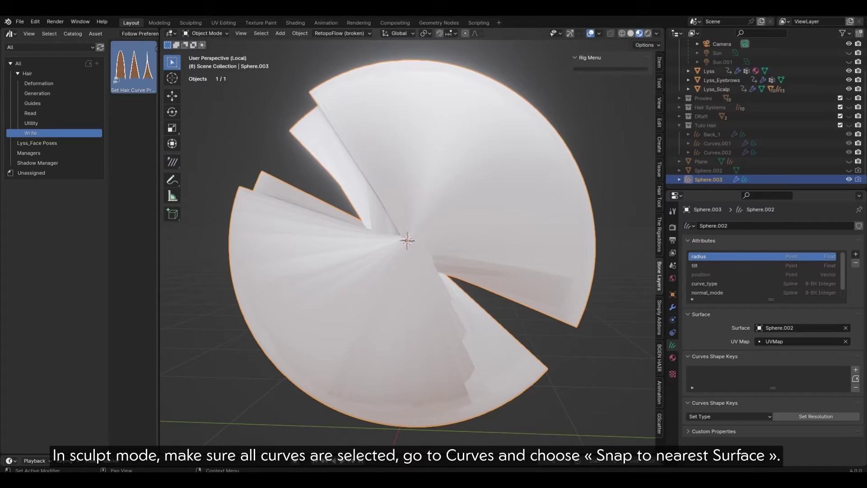
# Step: Snap all bun curves to the nearest surface in Sculpt Mode and leave local view to show the whole head
pyautogui.click(205, 33)
pyautogui.click(208, 58)
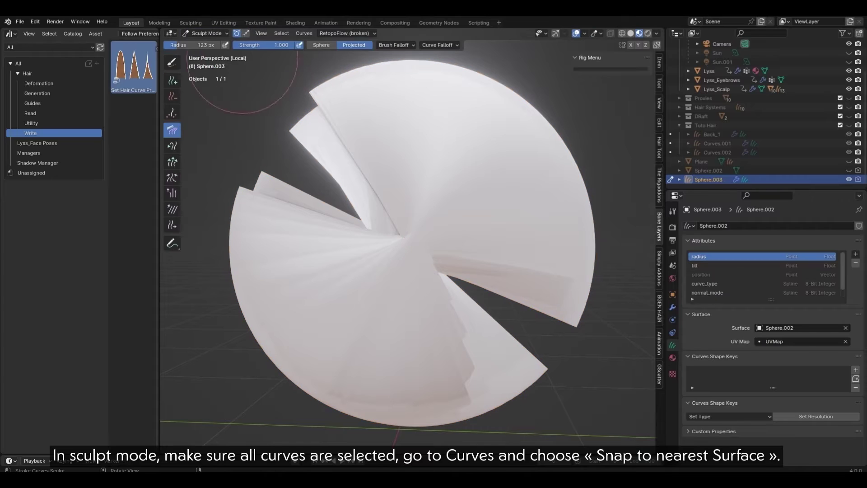
pyautogui.click(329, 53)
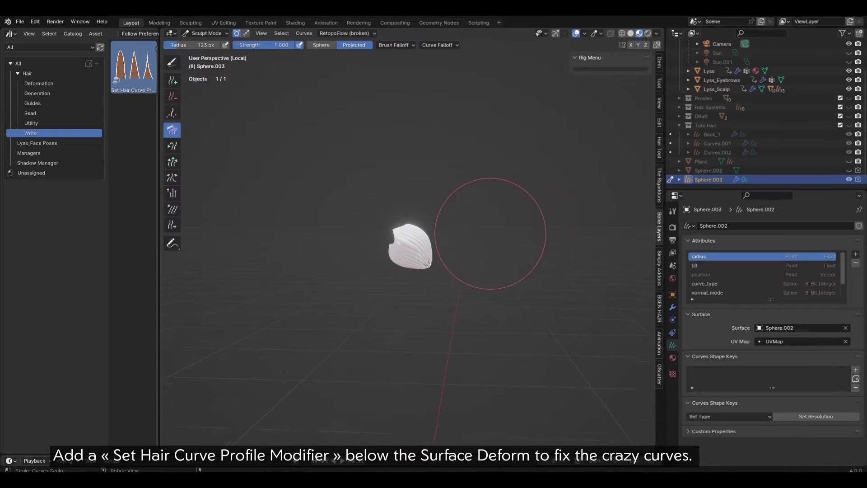
pyautogui.press('KP_Divide')
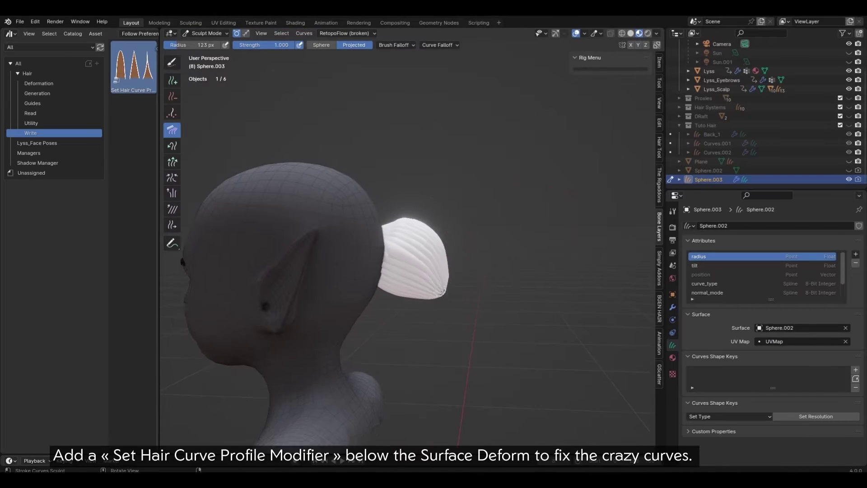
pyautogui.moveTo(490, 233)
pyautogui.mouseDown(button='middle')
pyautogui.moveTo(580, 234)
pyautogui.moveTo(490, 234)
pyautogui.moveTo(482, 206)
pyautogui.mouseUp(button='middle')
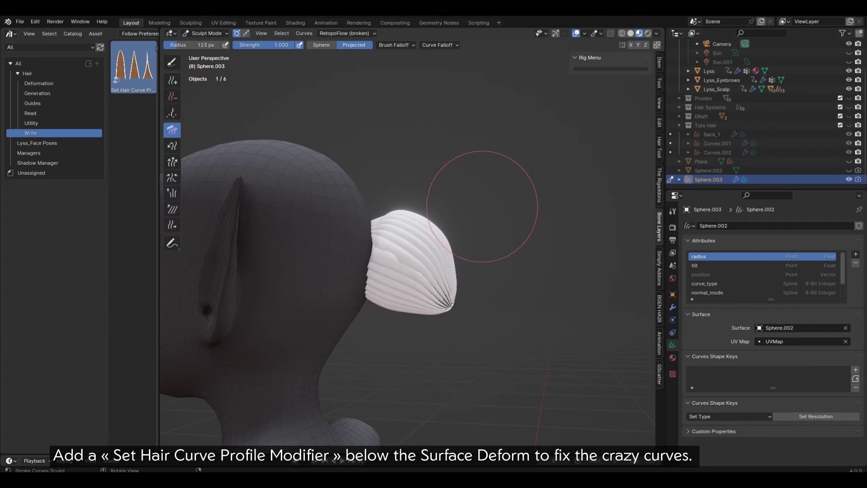
pyautogui.moveTo(401, 249); pyautogui.dragTo(358, 319, button='middle')
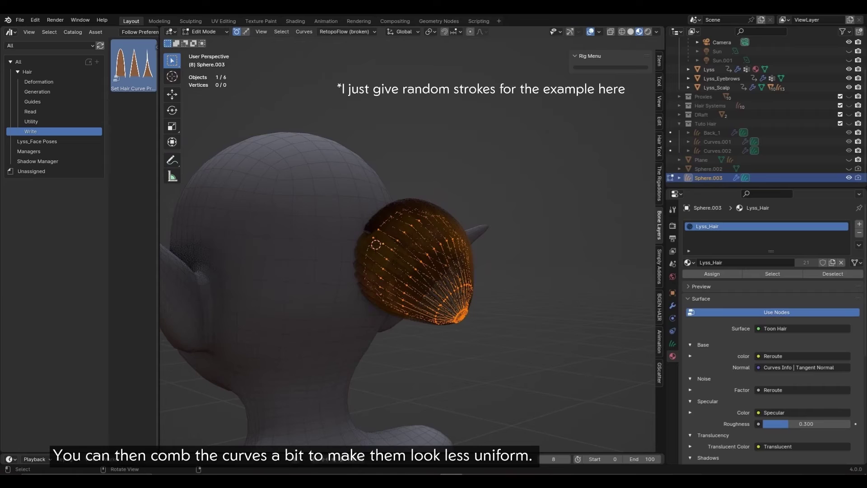
# Step: Comb and smooth the bun curves with a few sculpt strokes to make them look less uniform
pyautogui.press('Tab')
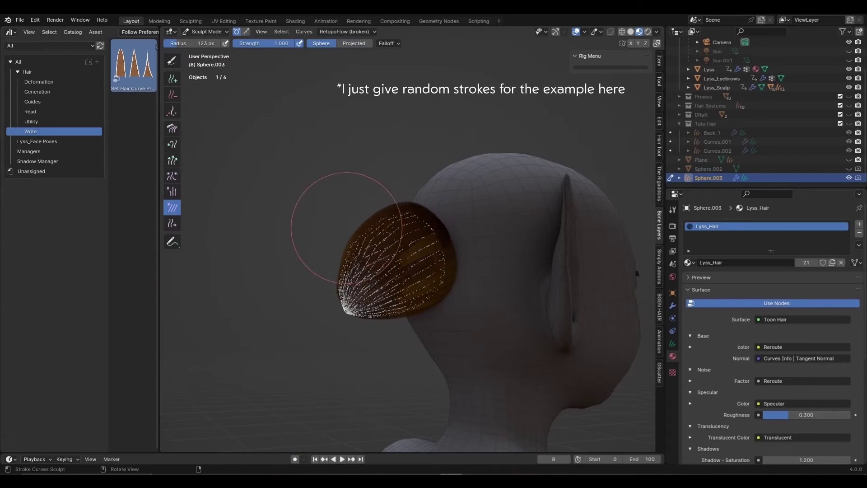
pyautogui.moveTo(487, 232); pyautogui.dragTo(476, 235)
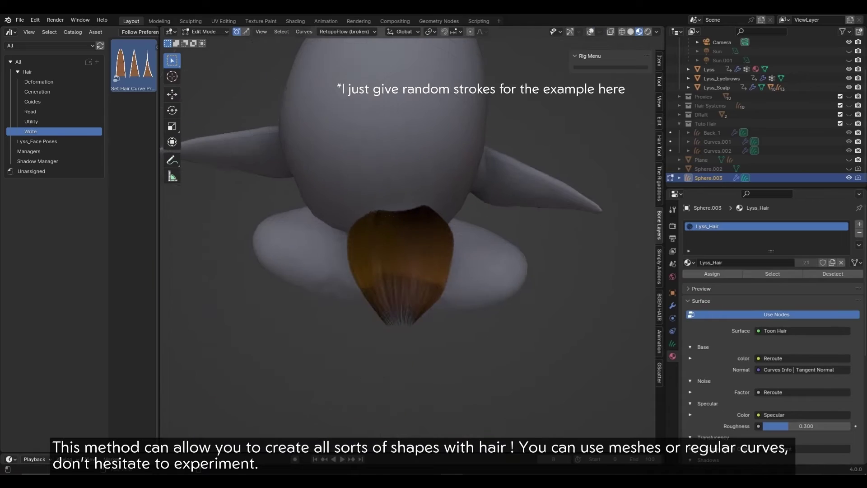
pyautogui.moveTo(336, 244); pyautogui.dragTo(444, 253)
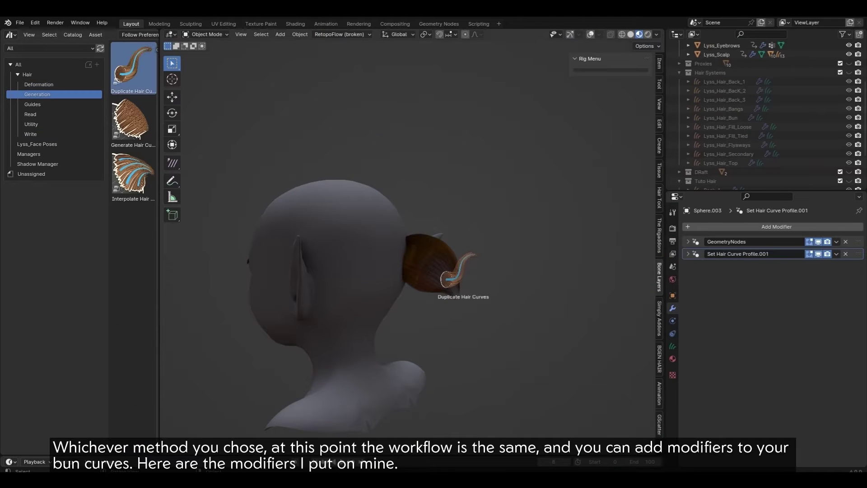
# Step: Add the Duplicate Hair Curves and Clump Hair Curves modifiers to the bun
pyautogui.moveTo(447, 279); pyautogui.dragTo(447, 280)
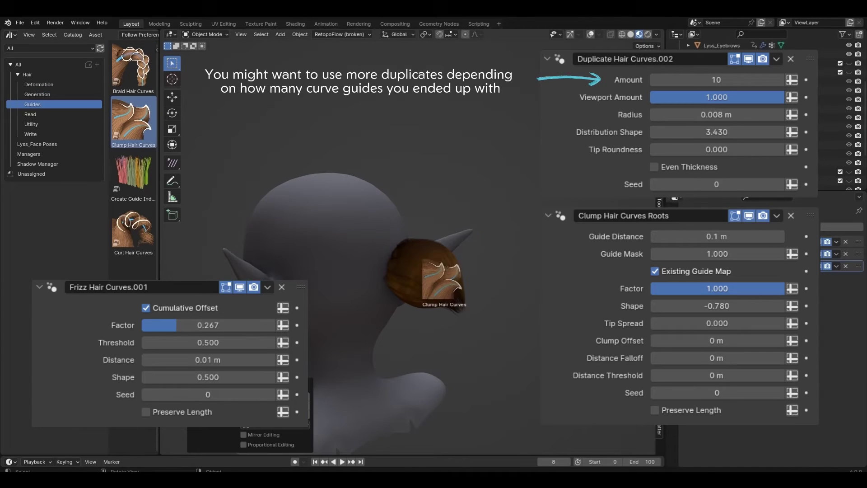
pyautogui.moveTo(443, 281); pyautogui.dragTo(441, 271)
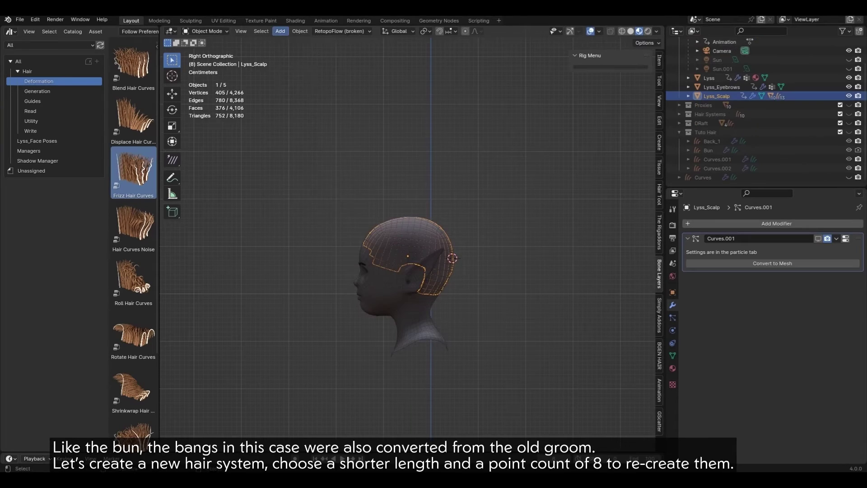
# Step: Add a new Empty Hair system to the Lyss_Scalp mesh and open it in Sculpt Mode
pyautogui.click(280, 33)
pyautogui.moveTo(293, 130)
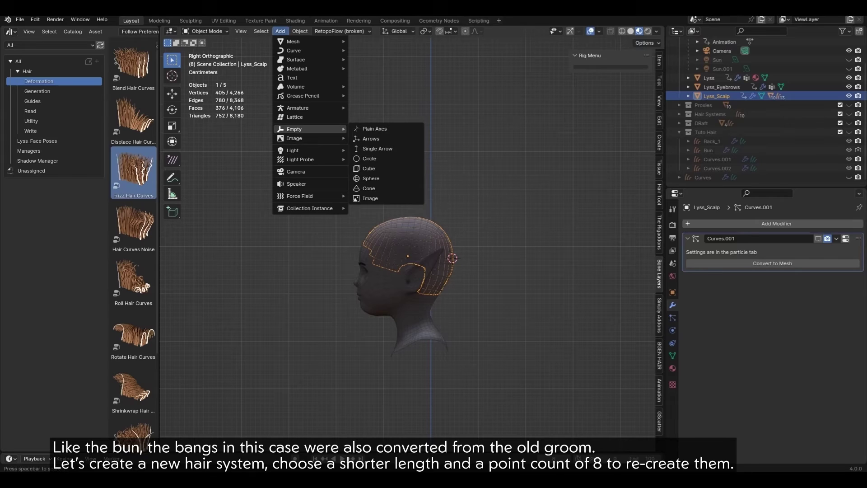
pyautogui.moveTo(293, 50)
pyautogui.click(375, 102)
pyautogui.hotkey('ctrl', 'Tab')
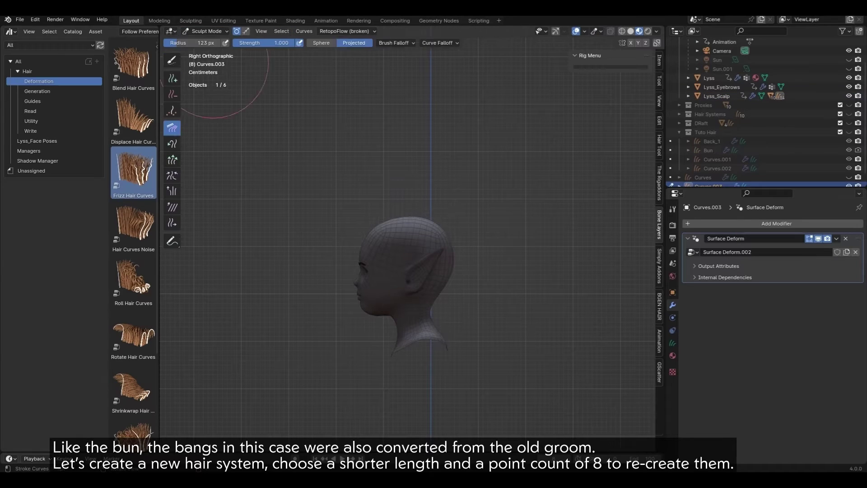
# Step: Choose the Add brush and set its curve shape to a shorter length with a point count of 8
pyautogui.click(172, 78)
pyautogui.moveTo(407, 270); pyautogui.dragTo(474, 271, button='middle')
pyautogui.click(380, 42)
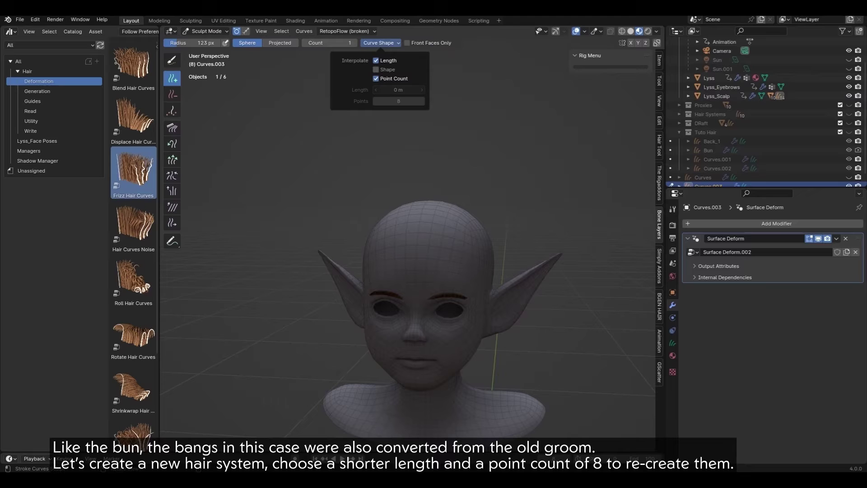
pyautogui.moveTo(398, 89); pyautogui.dragTo(389, 89)
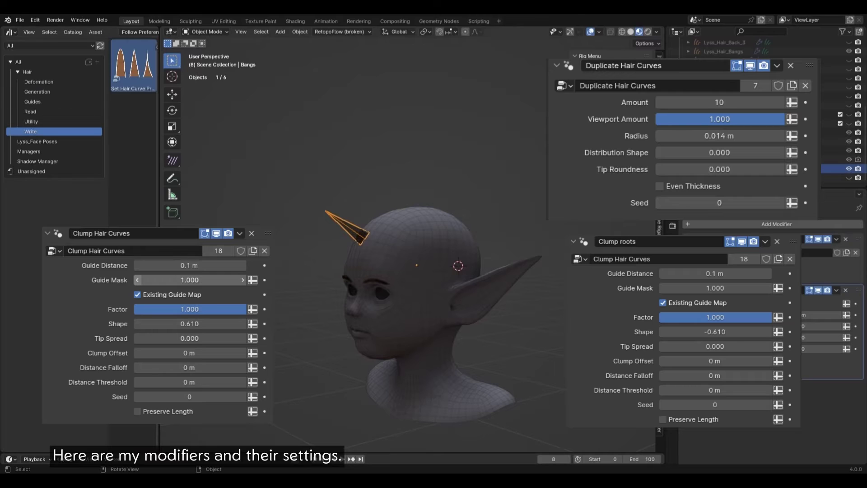
# Step: Add Duplicate Hair Curves and two Clump Hair Curves modifiers to the bangs, setting the last clump's Shape to 0.610
pyautogui.click(37, 91)
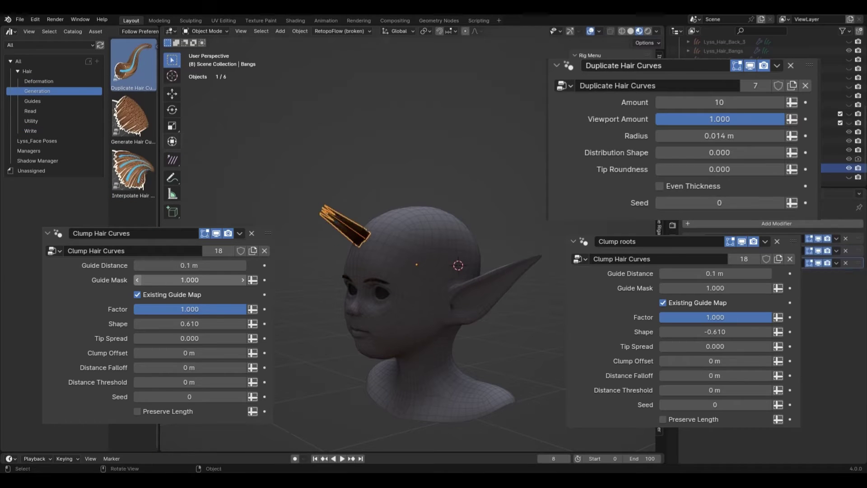
pyautogui.click(32, 101)
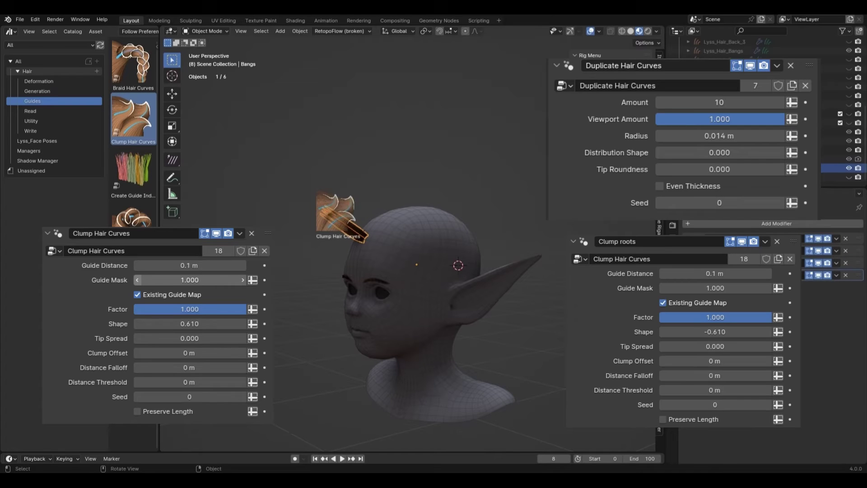
pyautogui.doubleClick(798, 346)
pyautogui.write('06.')
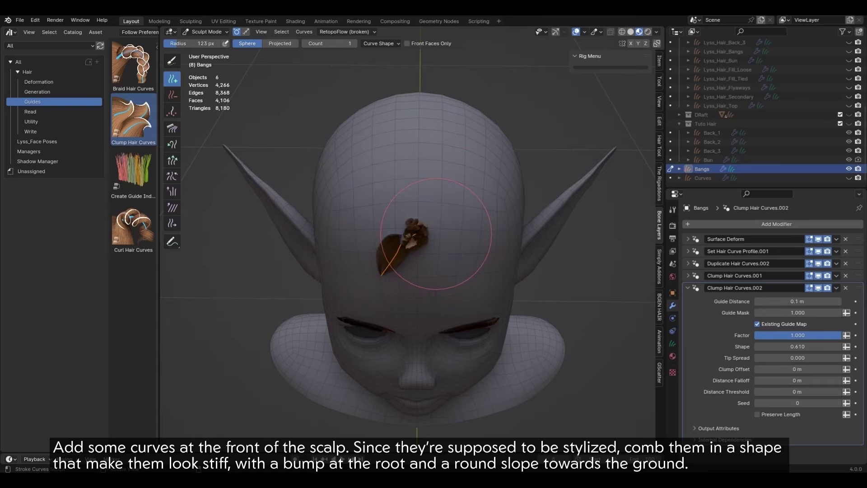
# Step: Plant curves along the front of the scalp, comb them into stiff bangs rounding down from a root bump, and return to Object Mode
pyautogui.moveTo(436, 233); pyautogui.dragTo(493, 223)
pyautogui.moveTo(494, 222); pyautogui.dragTo(377, 310, button='middle')
pyautogui.moveTo(377, 310)
pyautogui.mouseDown()
pyautogui.moveTo(358, 261)
pyautogui.moveTo(502, 289)
pyautogui.mouseUp()
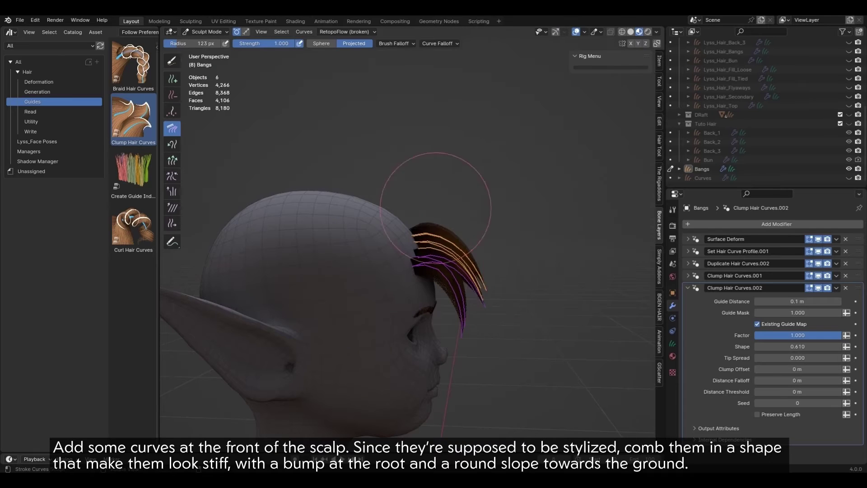
pyautogui.click(849, 114)
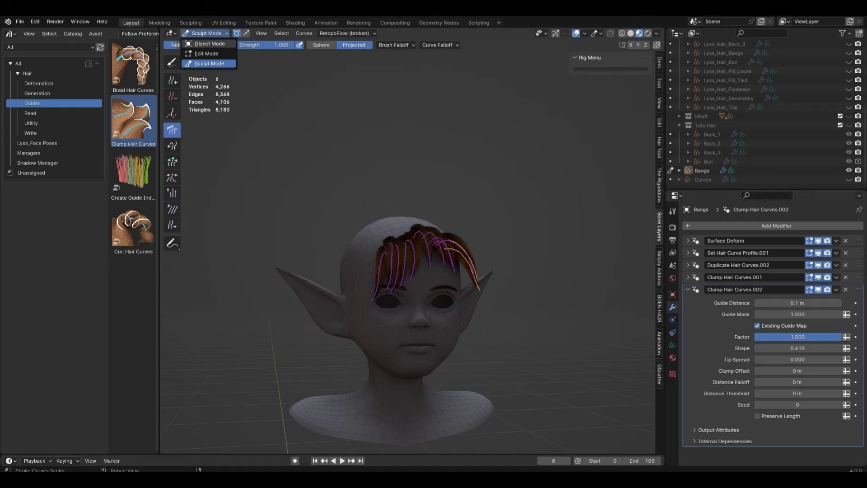
pyautogui.click(209, 43)
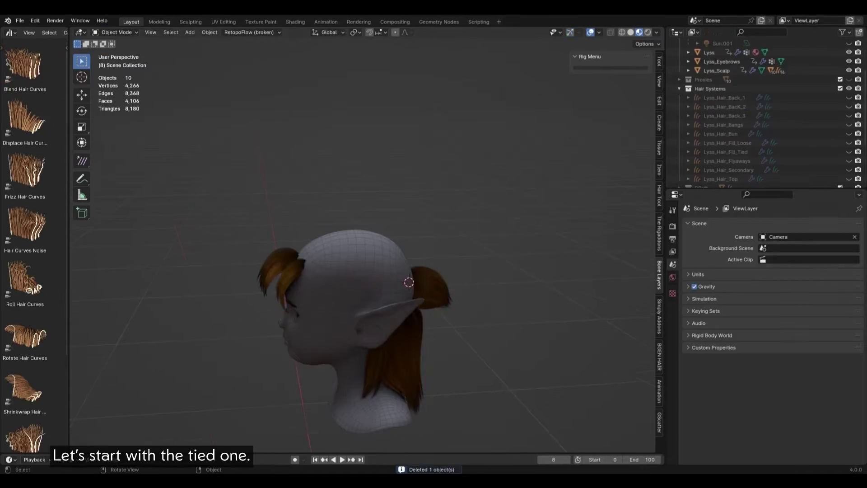
# Step: Select Lyss_Scalp, add another Empty Hair system for the tied hair, and switch it to Sculpt Mode
pyautogui.click(190, 32)
pyautogui.moveTo(204, 52)
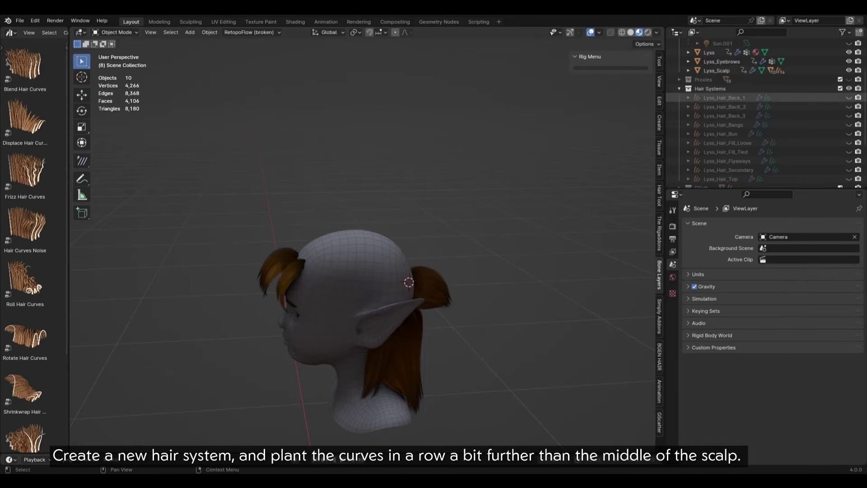
pyautogui.scroll(3, 745, 113)
pyautogui.click(716, 124)
pyautogui.click(189, 32)
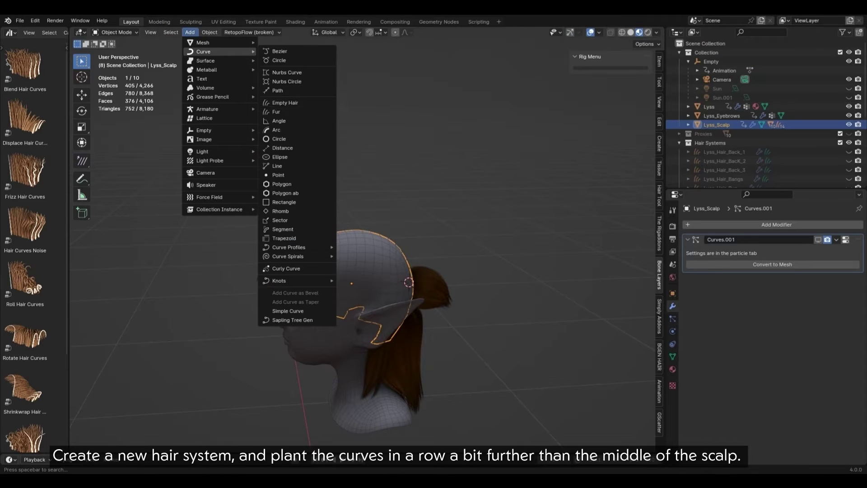
pyautogui.click(285, 102)
pyautogui.click(119, 62)
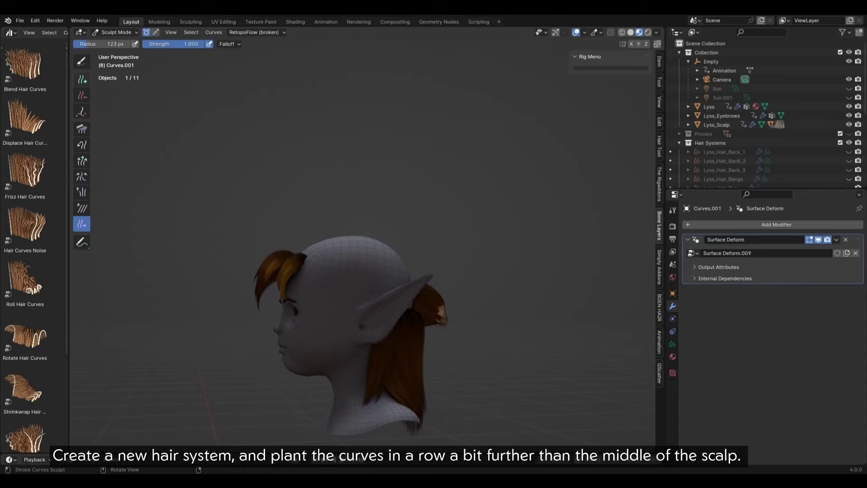
# Step: Plant a row of tied-hair curves across the scalp from one ear to the other, and adjust their roots with the Slide tool
pyautogui.click(82, 79)
pyautogui.moveTo(352, 316); pyautogui.dragTo(351, 335, button='middle')
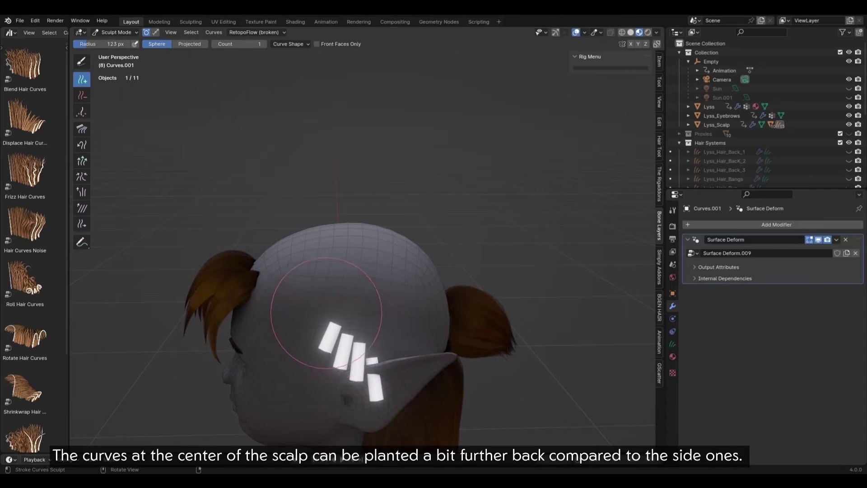
pyautogui.moveTo(333, 280); pyautogui.dragTo(378, 261, button='middle')
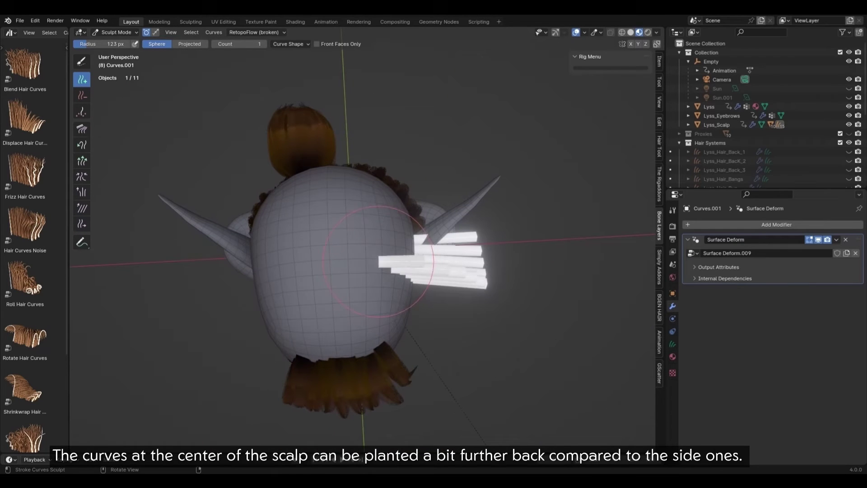
pyautogui.moveTo(298, 254); pyautogui.dragTo(392, 276, button='middle')
pyautogui.moveTo(392, 309); pyautogui.dragTo(409, 298, button='middle')
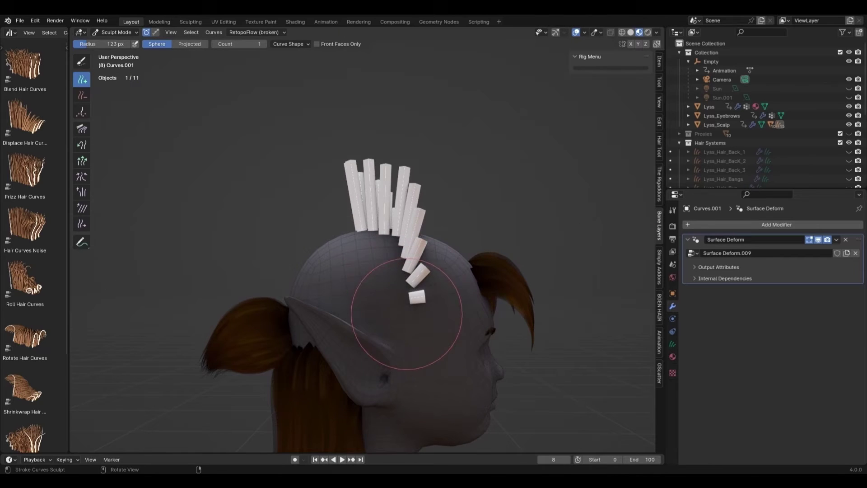
pyautogui.moveTo(305, 289); pyautogui.dragTo(357, 295, button='middle')
pyautogui.moveTo(373, 345); pyautogui.dragTo(371, 449, button='middle')
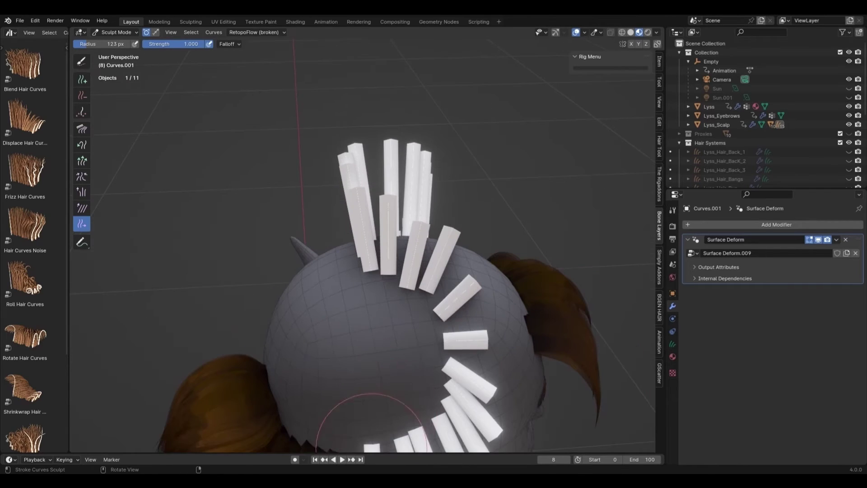
pyautogui.moveTo(381, 390); pyautogui.dragTo(402, 339, button='middle')
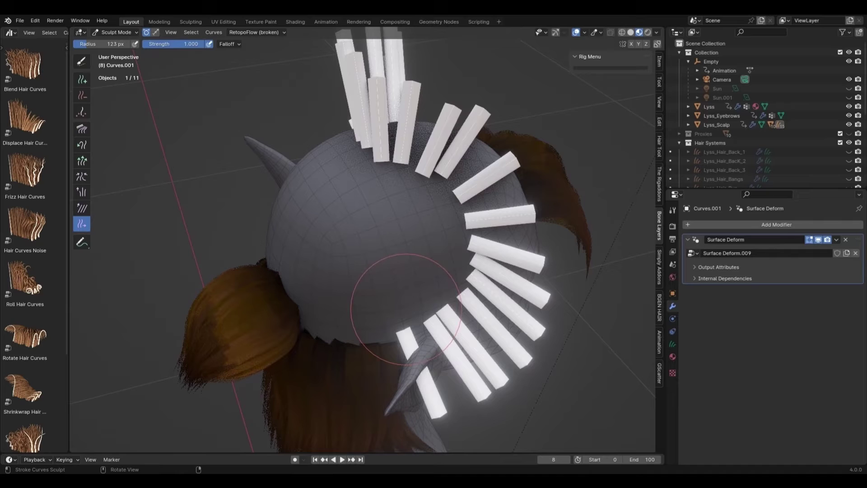
# Step: Even out the root positions of the tied-hair row on both sides of the scalp with the Slide brush
pyautogui.moveTo(440, 292)
pyautogui.mouseDown(button='middle')
pyautogui.moveTo(429, 271)
pyautogui.moveTo(358, 319)
pyautogui.moveTo(331, 289)
pyautogui.moveTo(359, 215)
pyautogui.mouseUp(button='middle')
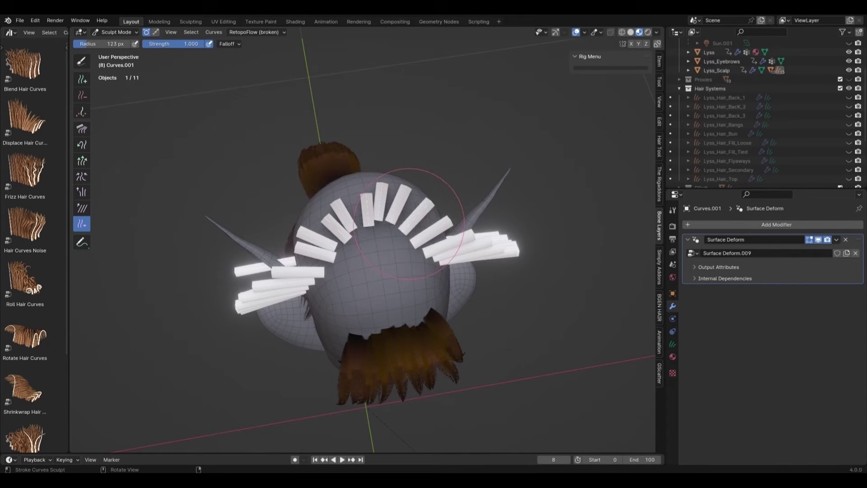
pyautogui.moveTo(409, 224); pyautogui.dragTo(356, 202, button='middle')
pyautogui.moveTo(303, 229); pyautogui.dragTo(456, 244, button='middle')
pyautogui.moveTo(432, 216); pyautogui.dragTo(434, 198, button='middle')
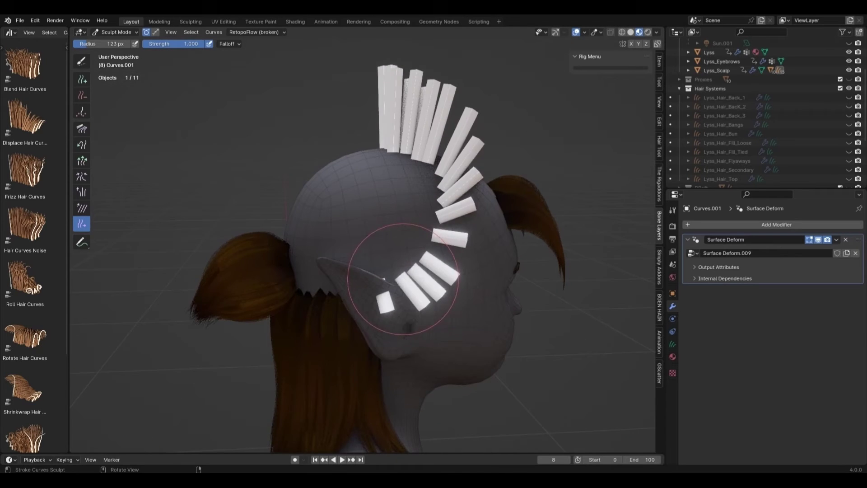
pyautogui.moveTo(403, 279); pyautogui.dragTo(408, 226, button='middle')
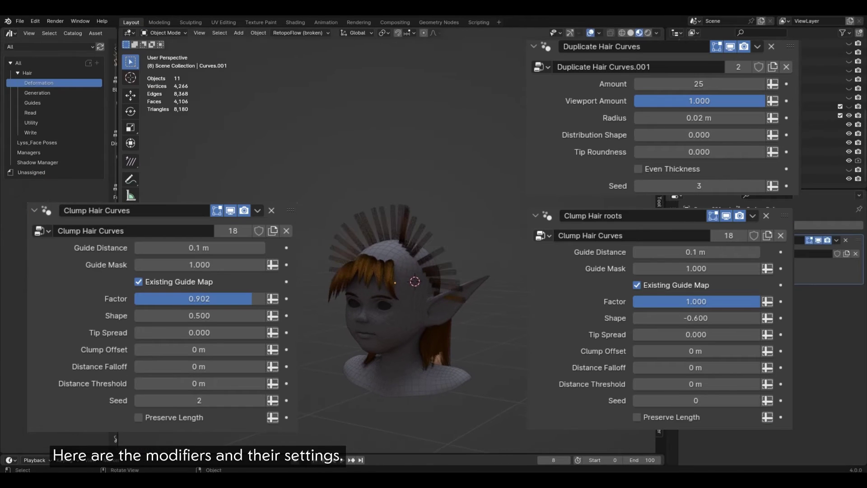
# Step: Copy the duplicate and clump modifiers from Back_2 to the tied-hair curves, and make the tied-hair curves active again
pyautogui.click(831, 133)
pyautogui.click(836, 264)
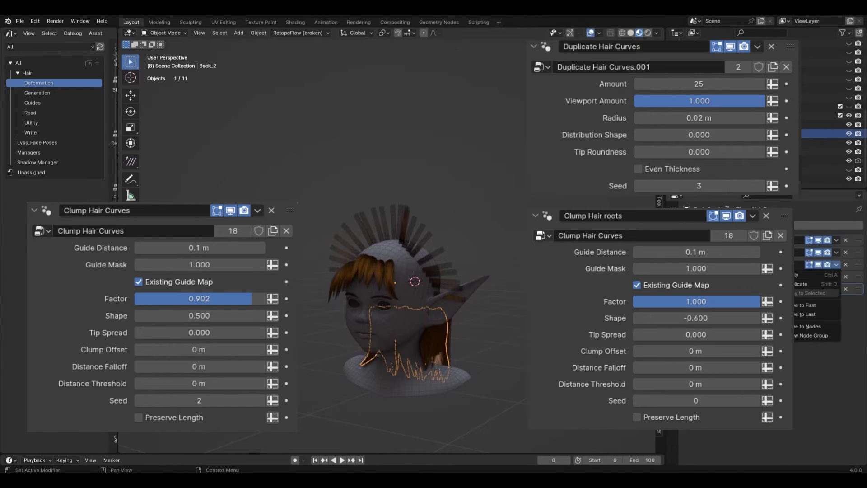
pyautogui.click(836, 252)
pyautogui.keyDown('ctrl'); pyautogui.click(831, 179); pyautogui.keyUp('ctrl')
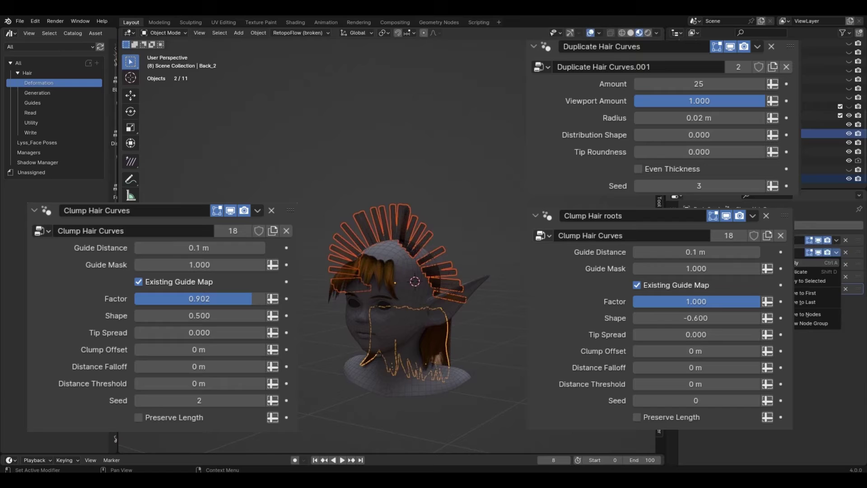
pyautogui.hotkey('alt', 'a')
pyautogui.moveTo(406, 135)
pyautogui.mouseDown(button='middle')
pyautogui.moveTo(433, 136)
pyautogui.moveTo(411, 136)
pyautogui.mouseUp(button='middle')
pyautogui.click(831, 179)
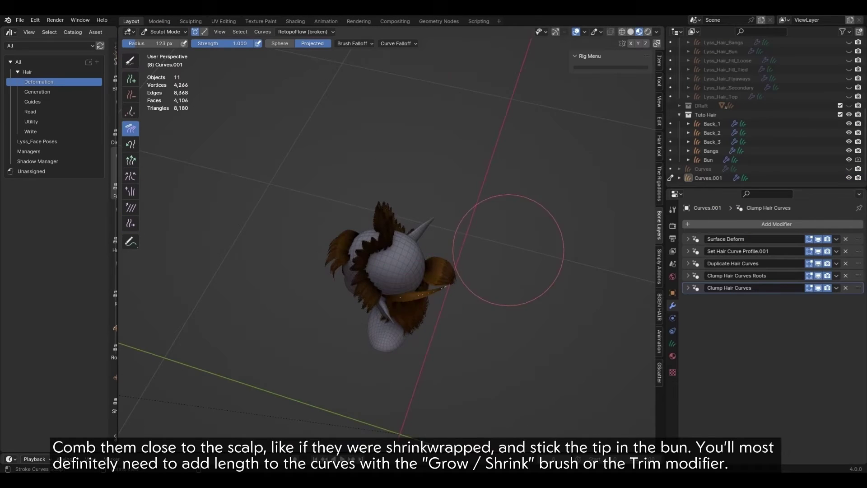
# Step: Lengthen the lowest tied strands at one ear with Grow / Shrink and comb them close to the scalp into the bun
pyautogui.moveTo(508, 250); pyautogui.dragTo(212, 164, button='middle')
pyautogui.click(130, 160)
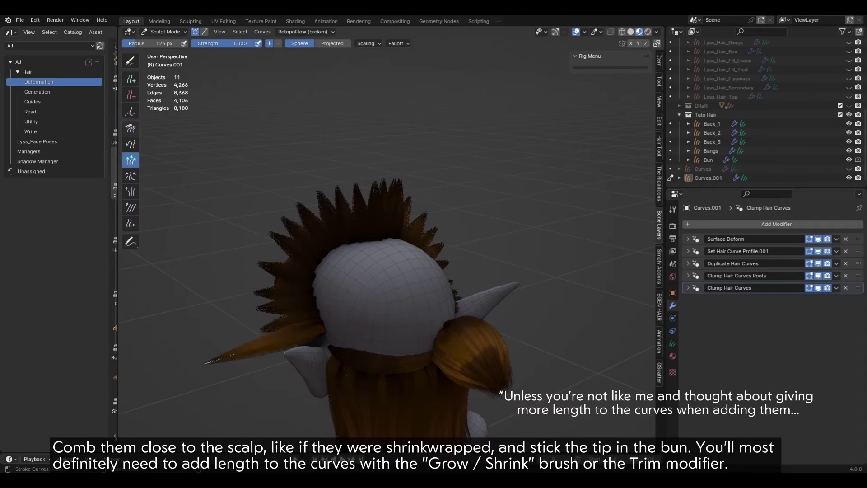
pyautogui.moveTo(271, 226)
pyautogui.mouseDown(button='middle')
pyautogui.moveTo(465, 194)
pyautogui.moveTo(378, 290)
pyautogui.mouseUp(button='middle')
pyautogui.click(131, 129)
pyautogui.moveTo(316, 271)
pyautogui.mouseDown(button='middle')
pyautogui.moveTo(384, 226)
pyautogui.moveTo(410, 155)
pyautogui.mouseUp(button='middle')
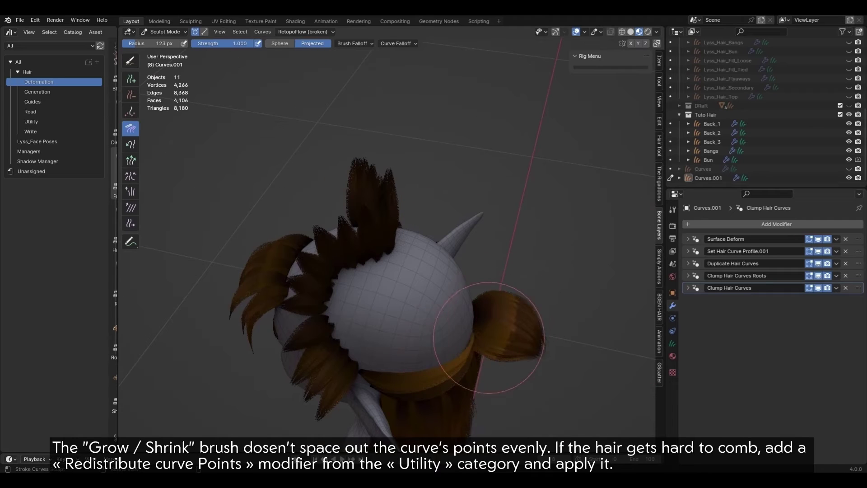
pyautogui.moveTo(489, 337)
pyautogui.mouseDown(button='middle')
pyautogui.moveTo(406, 334)
pyautogui.moveTo(388, 316)
pyautogui.moveTo(447, 348)
pyautogui.mouseUp(button='middle')
# Step: Select the next strand above the same ear, lengthen it, and comb it around the back of the head into the bun
pyautogui.press('Tab')
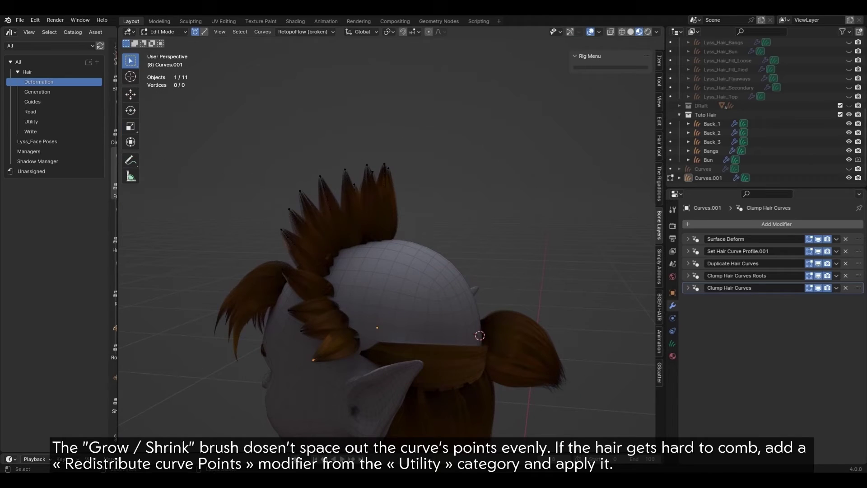
pyautogui.press('Tab')
pyautogui.moveTo(242, 165); pyautogui.dragTo(373, 327, button='middle')
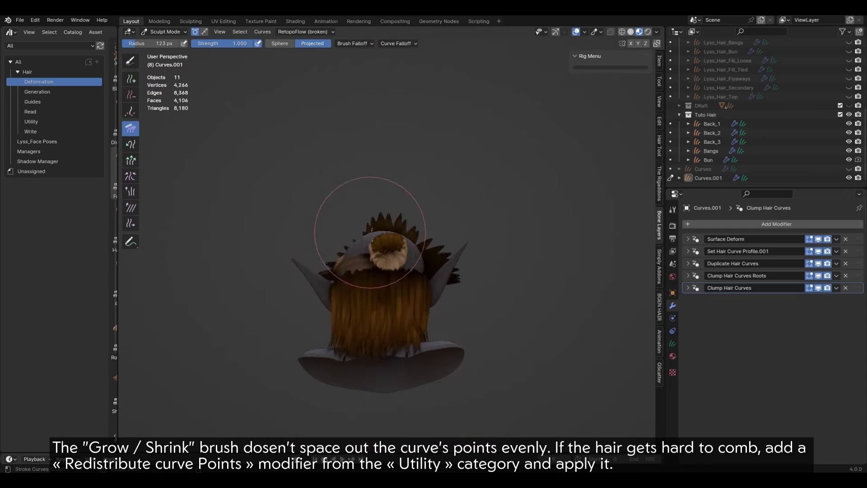
pyautogui.press('p')
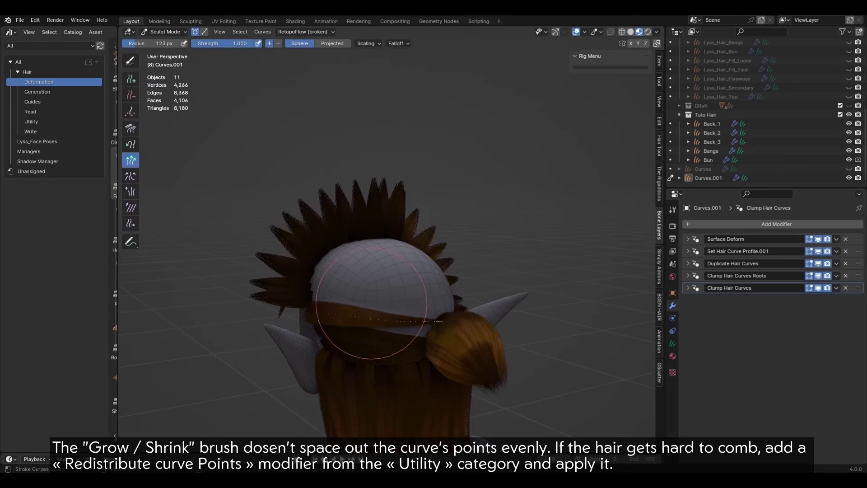
pyautogui.press('c')
pyautogui.moveTo(371, 302); pyautogui.dragTo(308, 287, button='middle')
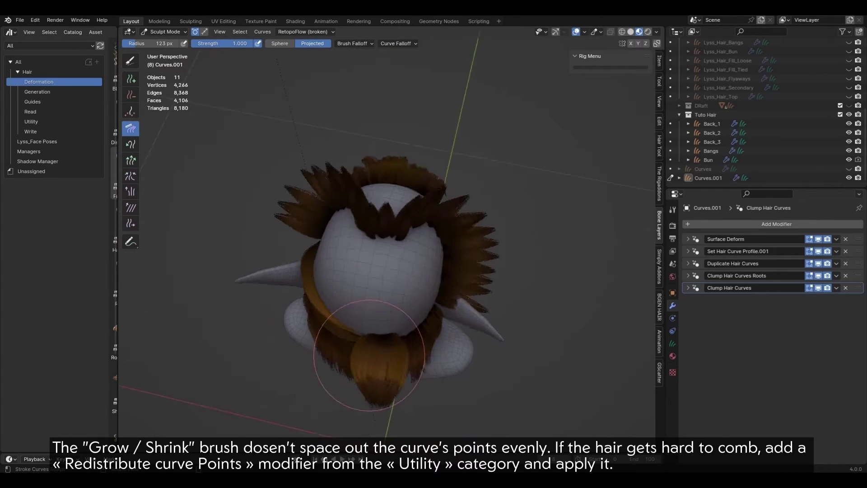
pyautogui.moveTo(368, 355); pyautogui.dragTo(357, 258, button='middle')
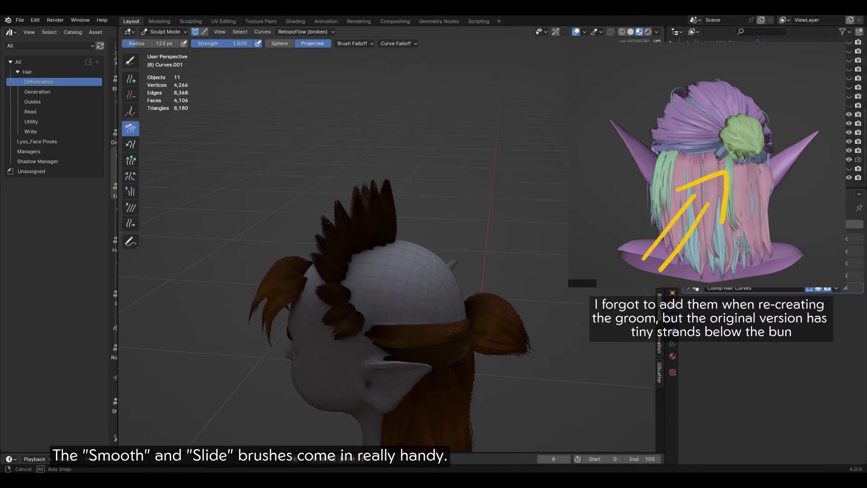
# Step: Comb the middle strands of that side across the back of the scalp so their tips end in the bun
pyautogui.moveTo(393, 310)
pyautogui.mouseDown(button='middle')
pyautogui.moveTo(289, 325)
pyautogui.moveTo(312, 289)
pyautogui.mouseUp(button='middle')
pyautogui.press('c')
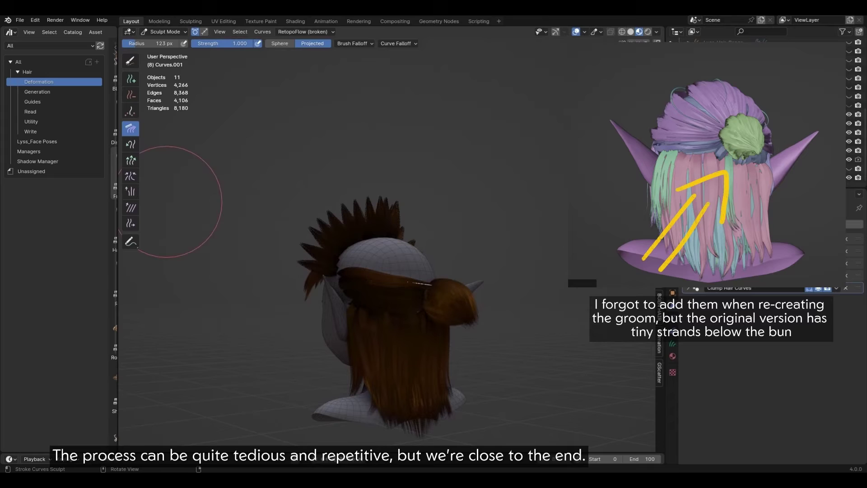
pyautogui.moveTo(181, 149)
pyautogui.mouseDown(button='middle')
pyautogui.moveTo(445, 344)
pyautogui.moveTo(416, 359)
pyautogui.moveTo(303, 333)
pyautogui.mouseUp(button='middle')
pyautogui.moveTo(401, 391); pyautogui.dragTo(389, 316, button='middle')
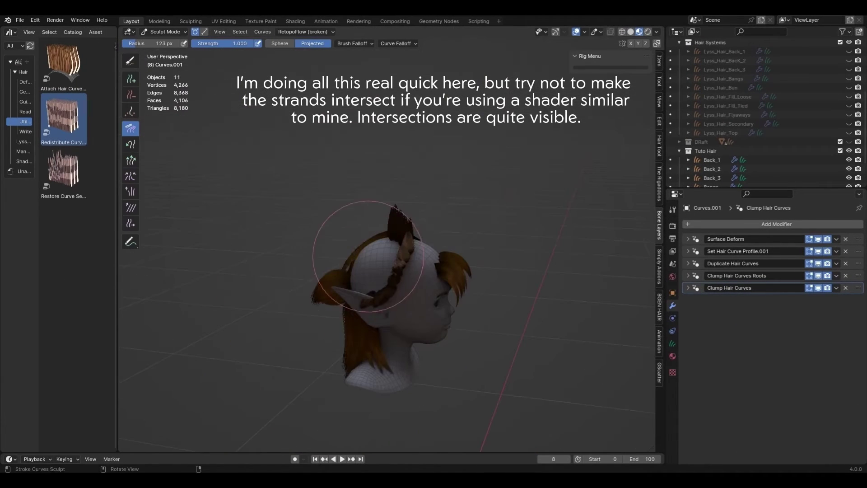
# Step: Comb the upper strands of that side into the bun, checking for intersections with coloured solid shading before restoring the material view
pyautogui.moveTo(368, 256); pyautogui.dragTo(385, 216, button='middle')
pyautogui.hotkey('shift', 'space')
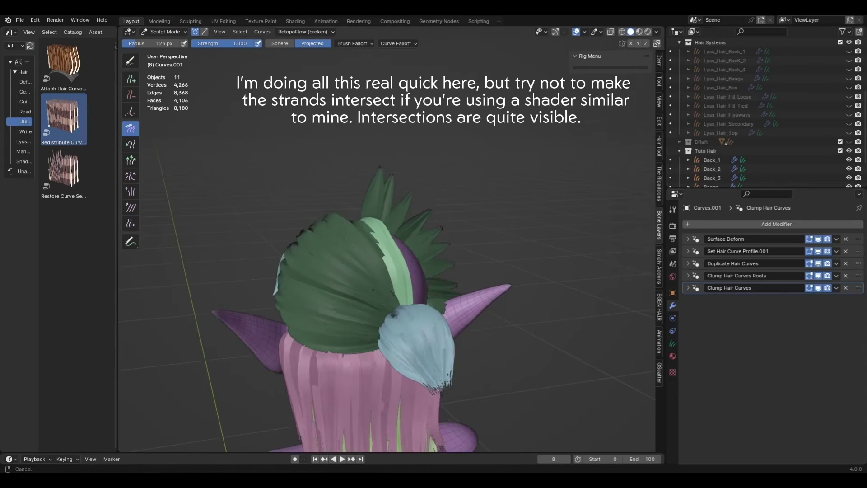
pyautogui.moveTo(434, 271); pyautogui.dragTo(398, 280, button='middle')
pyautogui.moveTo(338, 245)
pyautogui.mouseDown(button='middle')
pyautogui.moveTo(366, 262)
pyautogui.moveTo(411, 239)
pyautogui.moveTo(430, 203)
pyautogui.moveTo(357, 235)
pyautogui.moveTo(293, 217)
pyautogui.moveTo(153, 147)
pyautogui.mouseUp(button='middle')
pyautogui.press('z')
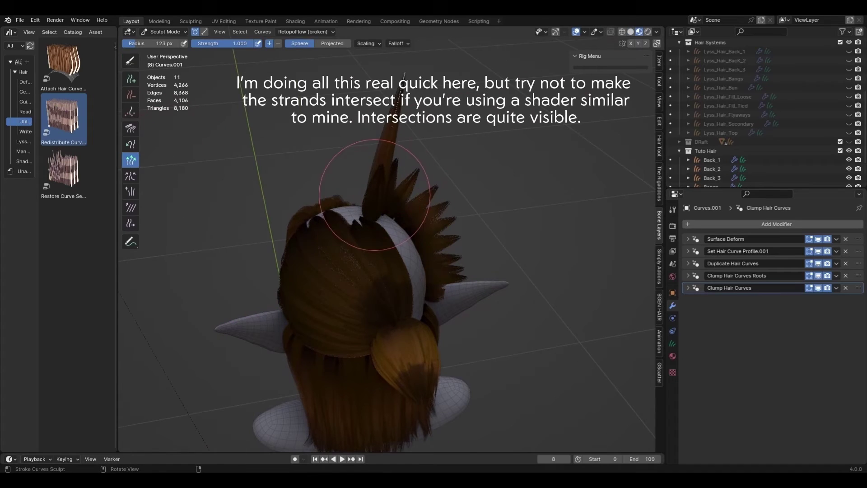
# Step: Lengthen the strands at the crown with Grow / Shrink and comb them down the back of the head into the bun
pyautogui.moveTo(375, 195)
pyautogui.mouseDown(button='middle')
pyautogui.moveTo(387, 144)
pyautogui.moveTo(280, 203)
pyautogui.moveTo(387, 262)
pyautogui.moveTo(393, 252)
pyautogui.mouseUp(button='middle')
pyautogui.press('e')
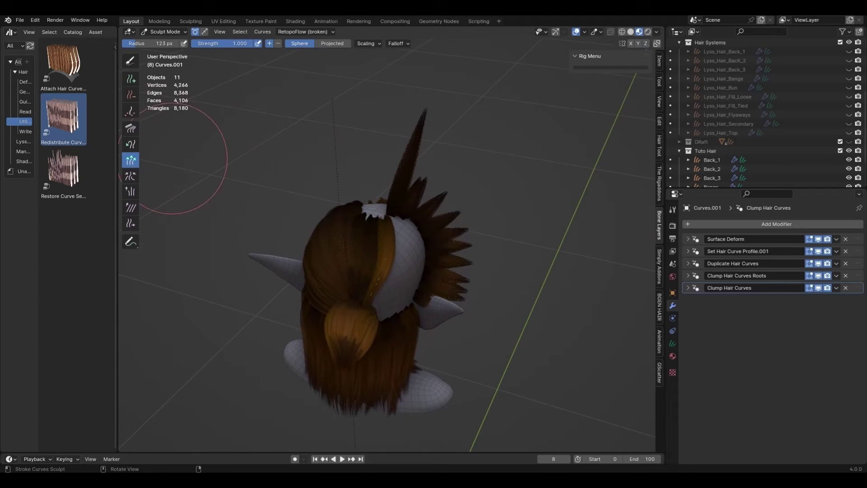
pyautogui.press('c')
pyautogui.moveTo(174, 158); pyautogui.dragTo(384, 253, button='middle')
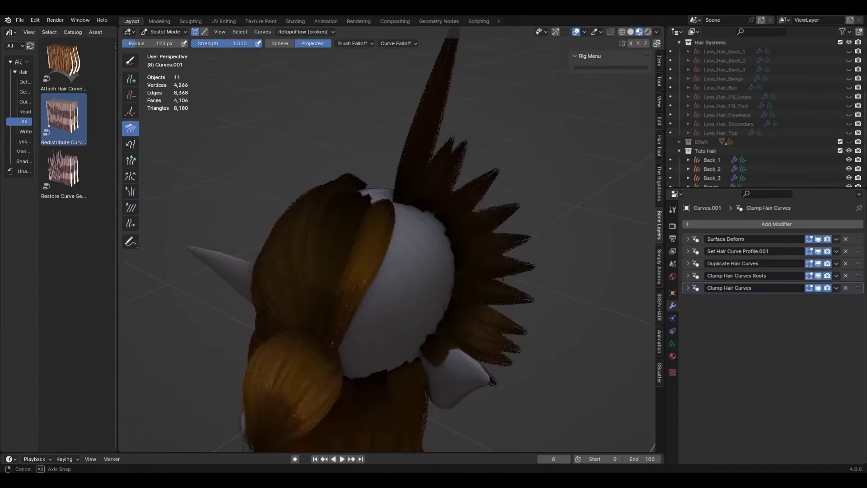
pyautogui.scroll(-5, 384, 253)
pyautogui.moveTo(366, 351); pyautogui.dragTo(384, 252, button='middle')
pyautogui.scroll(5, 396, 270)
pyautogui.moveTo(357, 335); pyautogui.dragTo(334, 316, button='middle')
# Step: Select the lowest strand at the opposite ear, lengthen it, and comb it around the back of the head into the bun
pyautogui.press('Tab')
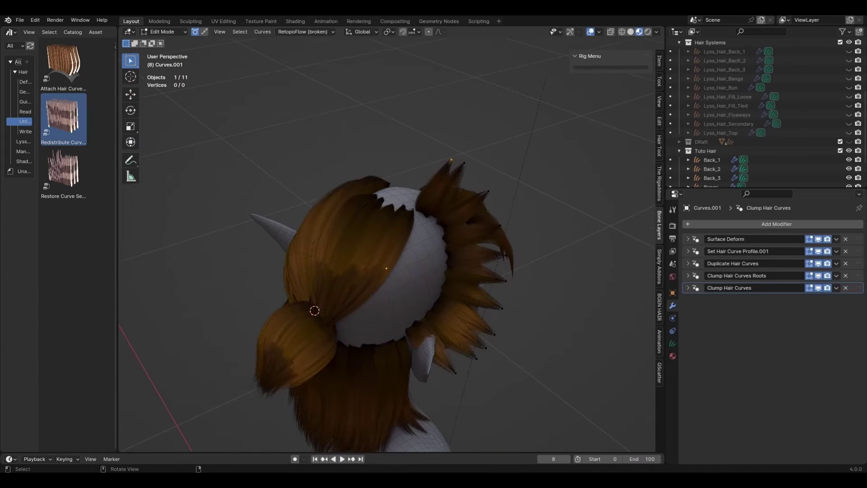
pyautogui.press('Tab')
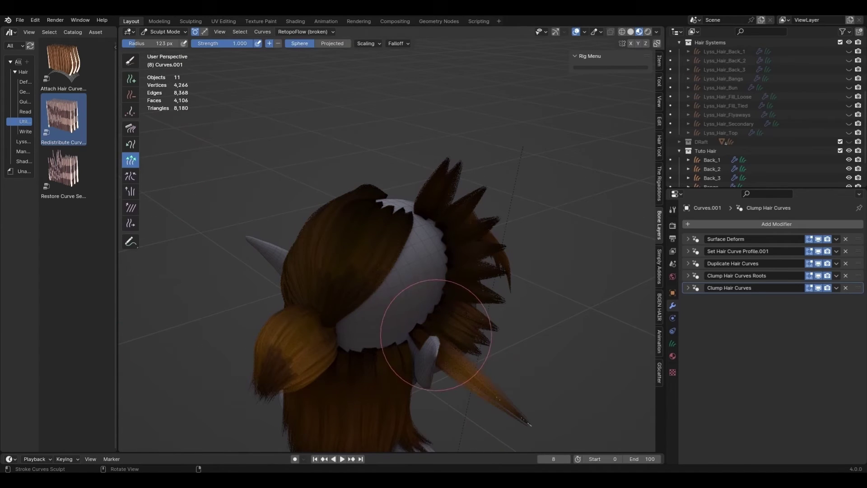
pyautogui.press('c')
pyautogui.moveTo(435, 335); pyautogui.dragTo(460, 265, button='middle')
pyautogui.scroll(-4, 461, 264)
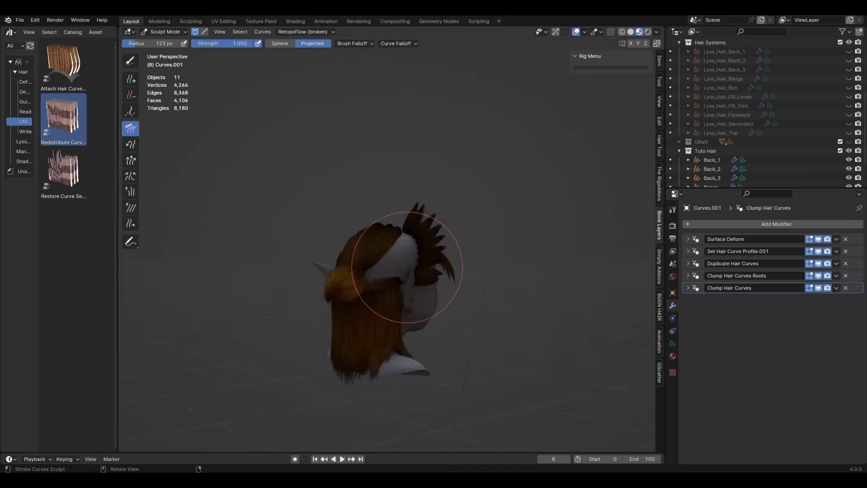
pyautogui.scroll(3, 407, 266)
pyautogui.moveTo(407, 267)
pyautogui.mouseDown(button='middle')
pyautogui.moveTo(354, 329)
pyautogui.moveTo(354, 286)
pyautogui.mouseUp(button='middle')
pyautogui.scroll(-1, 354, 286)
# Step: Select the next strands on the opposite side, lengthen them, and comb them back over the bare scalp into the bun
pyautogui.press('Tab')
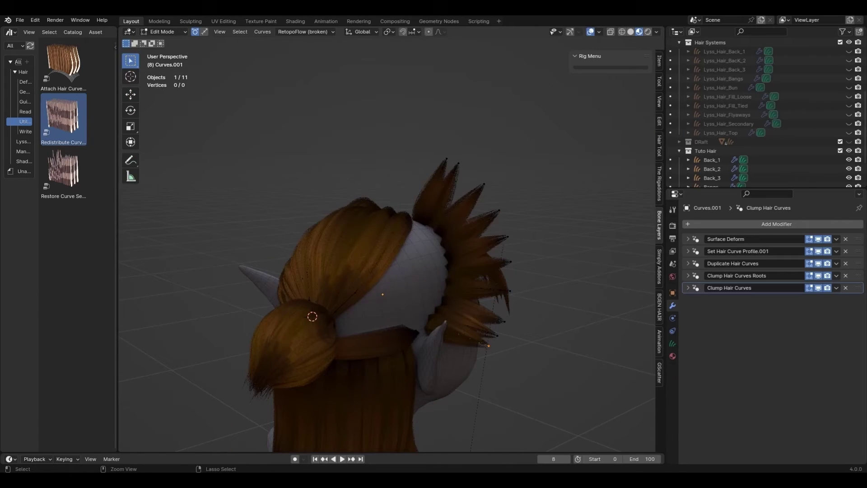
pyautogui.press('Tab')
pyautogui.moveTo(406, 316)
pyautogui.mouseDown(button='middle')
pyautogui.moveTo(416, 387)
pyautogui.moveTo(406, 339)
pyautogui.moveTo(509, 253)
pyautogui.moveTo(323, 329)
pyautogui.moveTo(365, 362)
pyautogui.moveTo(397, 320)
pyautogui.moveTo(363, 299)
pyautogui.moveTo(432, 290)
pyautogui.moveTo(441, 428)
pyautogui.moveTo(194, 110)
pyautogui.moveTo(427, 289)
pyautogui.moveTo(447, 139)
pyautogui.mouseUp(button='middle')
pyautogui.press('c')
pyautogui.hotkey('shift', 'r')
pyautogui.press('c')
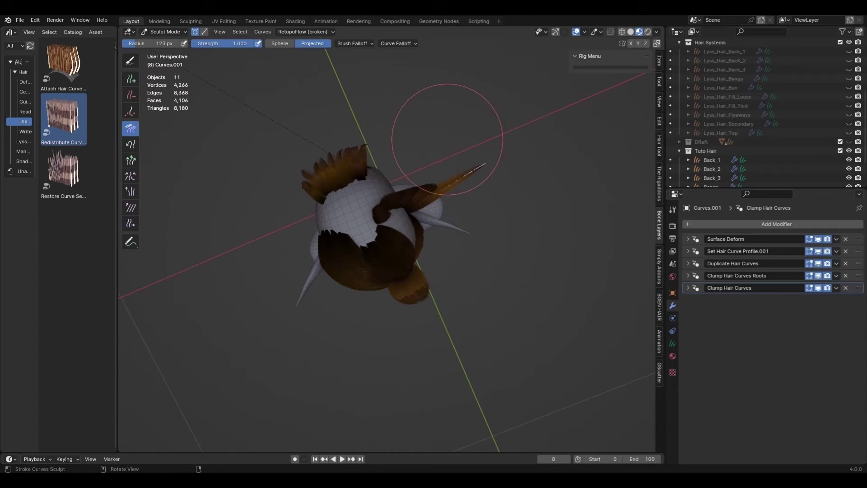
pyautogui.moveTo(418, 296)
pyautogui.mouseDown(button='middle')
pyautogui.moveTo(480, 135)
pyautogui.moveTo(345, 345)
pyautogui.moveTo(368, 313)
pyautogui.moveTo(479, 253)
pyautogui.moveTo(423, 310)
pyautogui.moveTo(413, 225)
pyautogui.mouseUp(button='middle')
# Step: Isolate another strand of the remaining gap and comb it over the scalp until its tip is tucked into the bun
pyautogui.press('Tab')
pyautogui.press('Tab')
pyautogui.press('c')
pyautogui.moveTo(333, 385); pyautogui.dragTo(171, 158, button='middle')
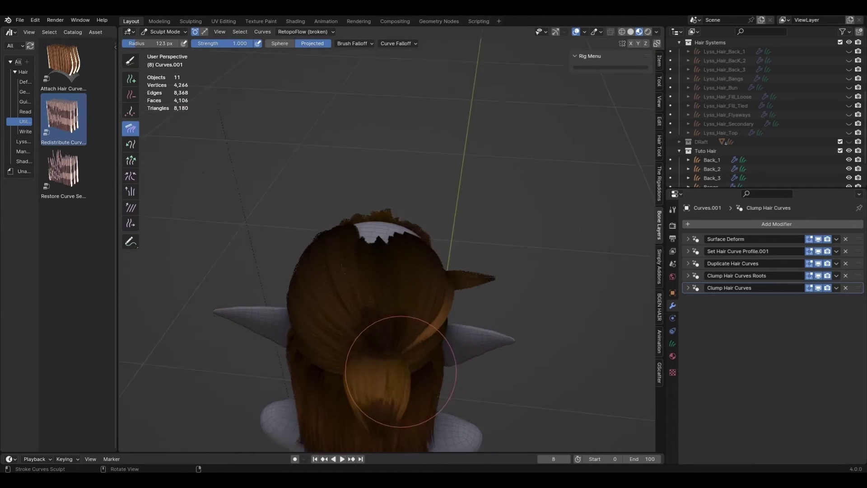
pyautogui.moveTo(368, 348); pyautogui.dragTo(426, 310, button='middle')
# Step: Select the last tied strand, smooth it, and apply a Redistribute Curve Points modifier to space its points evenly
pyautogui.press('Tab')
pyautogui.moveTo(279, 318)
pyautogui.mouseDown(button='middle')
pyautogui.moveTo(329, 338)
pyautogui.moveTo(397, 445)
pyautogui.moveTo(410, 248)
pyautogui.moveTo(365, 183)
pyautogui.moveTo(158, 202)
pyautogui.moveTo(464, 252)
pyautogui.moveTo(361, 203)
pyautogui.moveTo(271, 145)
pyautogui.mouseUp(button='middle')
pyautogui.press('Tab')
pyautogui.click(131, 207)
pyautogui.moveTo(63, 117); pyautogui.dragTo(361, 271)
pyautogui.hotkey('ctrl', 'a')
pyautogui.moveTo(361, 271)
pyautogui.mouseDown(button='middle')
pyautogui.moveTo(406, 253)
pyautogui.moveTo(388, 289)
pyautogui.moveTo(478, 271)
pyautogui.moveTo(388, 262)
pyautogui.moveTo(478, 253)
pyautogui.mouseUp(button='middle')
# Step: Add an Empty Hair system on Lyss_Scalp for the loose layer with duplicate and clump modifiers, the last clump using Factor 0.877 and Seed 3
pyautogui.hotkey('ctrl', 'Tab')
pyautogui.scroll(-3, 389, 289)
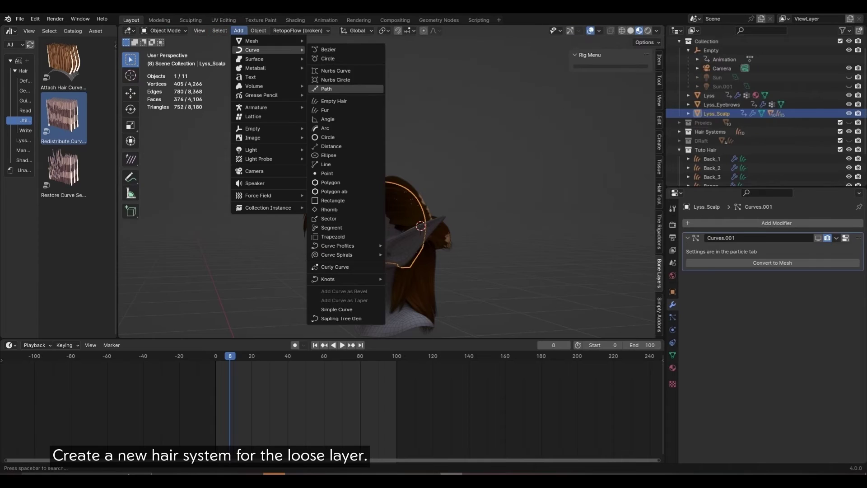
pyautogui.click(165, 30)
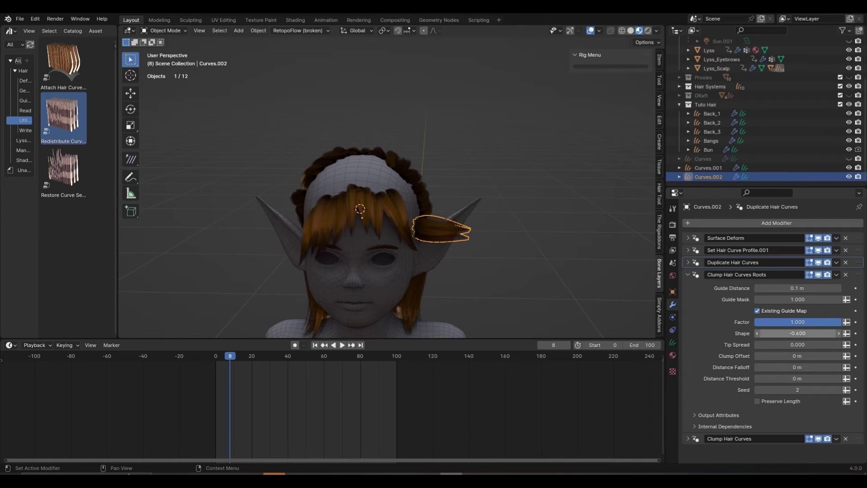
pyautogui.click(797, 333)
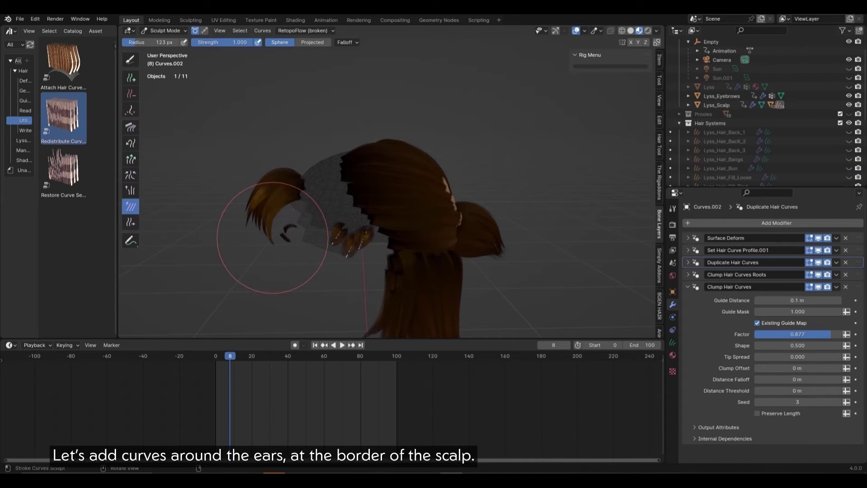
# Step: Plant loose curves around the ears along the scalp border, lengthen them, and comb them down beside the face on both sides
pyautogui.hotkey('shift', 'a')
pyautogui.moveTo(272, 238)
pyautogui.mouseDown(button='middle')
pyautogui.moveTo(374, 208)
pyautogui.moveTo(314, 201)
pyautogui.moveTo(389, 213)
pyautogui.mouseUp(button='middle')
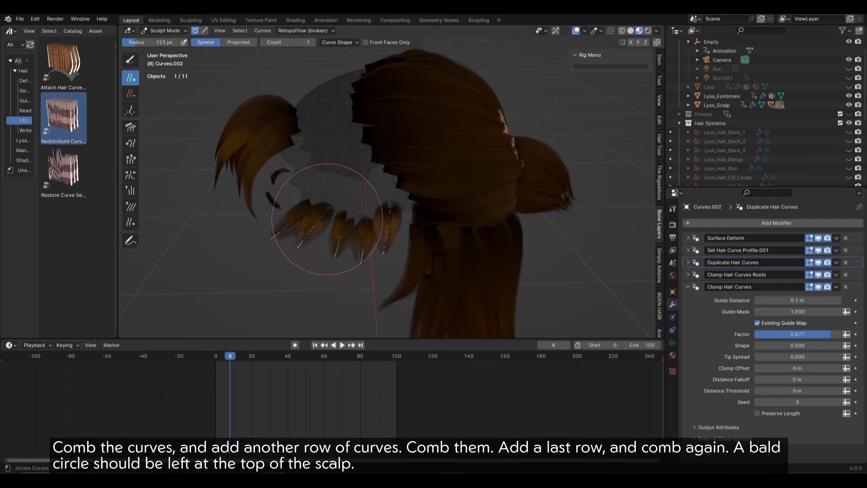
pyautogui.moveTo(329, 281); pyautogui.dragTo(397, 242, button='middle')
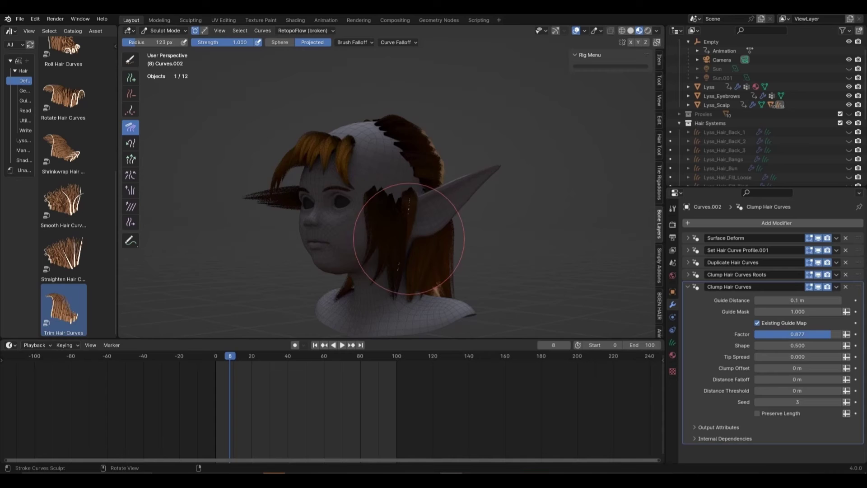
pyautogui.moveTo(393, 267)
pyautogui.mouseDown(button='middle')
pyautogui.moveTo(319, 183)
pyautogui.moveTo(339, 202)
pyautogui.mouseUp(button='middle')
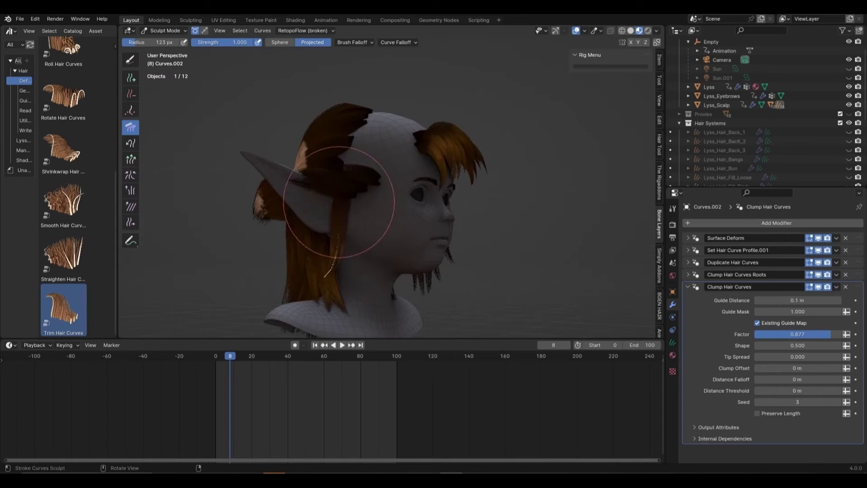
pyautogui.moveTo(440, 213); pyautogui.dragTo(377, 208, button='middle')
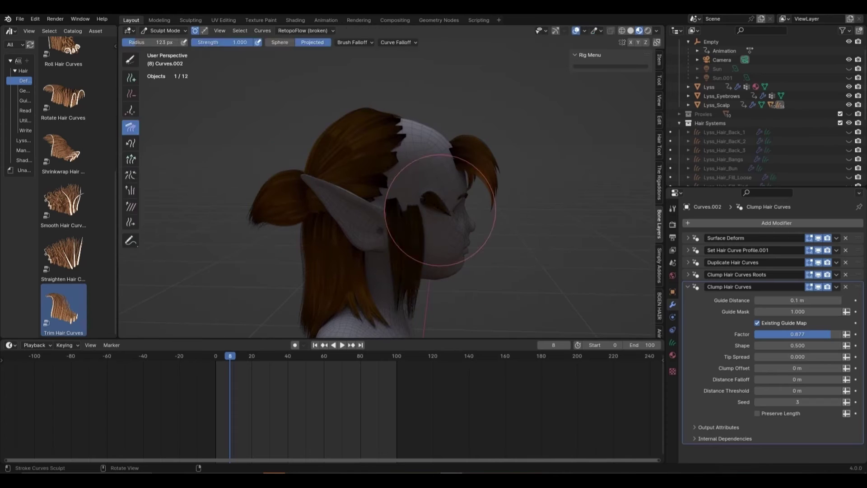
# Step: Adjust the lengths of the side strands with a 50 px Grow / Shrink brush and plant a second row of curves above them
pyautogui.moveTo(438, 212); pyautogui.dragTo(431, 208, button='middle')
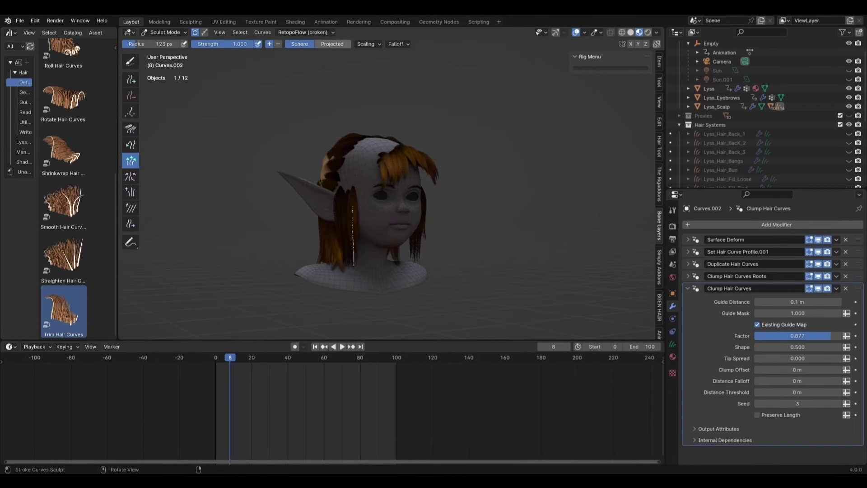
pyautogui.scroll(3, 374, 277)
pyautogui.moveTo(371, 285)
pyautogui.mouseDown(button='middle')
pyautogui.moveTo(348, 271)
pyautogui.moveTo(361, 271)
pyautogui.mouseUp(button='middle')
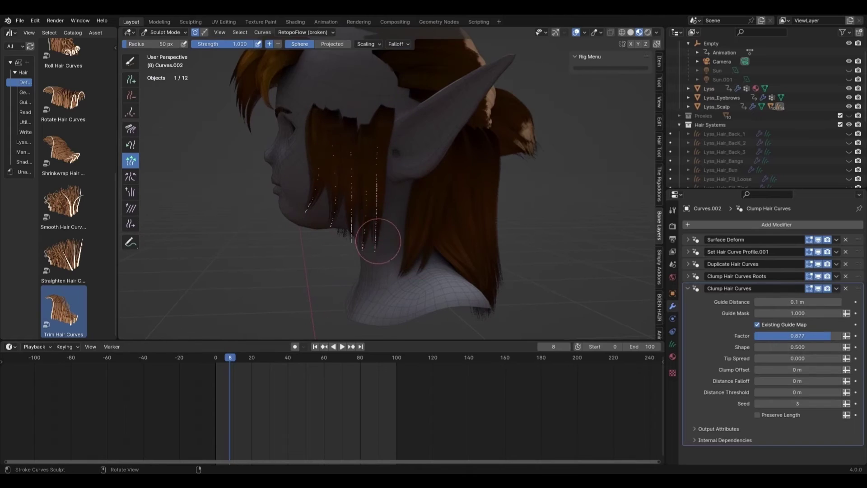
pyautogui.moveTo(378, 242); pyautogui.dragTo(343, 242, button='middle')
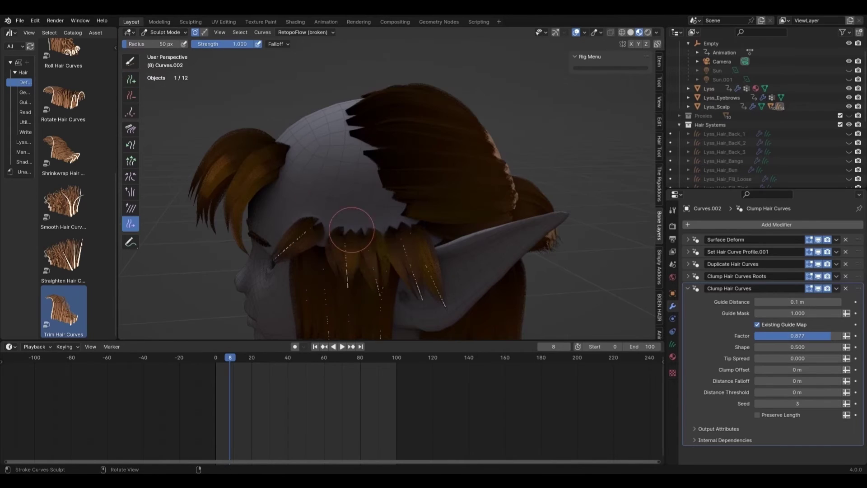
# Step: Comb the second row of loose side curves down beside the face with a 136 px Comb brush
pyautogui.scroll(-3, 389, 236)
pyautogui.moveTo(388, 237)
pyautogui.mouseDown(button='middle')
pyautogui.moveTo(489, 196)
pyautogui.moveTo(407, 256)
pyautogui.moveTo(407, 217)
pyautogui.moveTo(422, 203)
pyautogui.moveTo(466, 271)
pyautogui.moveTo(397, 194)
pyautogui.mouseUp(button='middle')
pyautogui.press('c')
pyautogui.press('c')
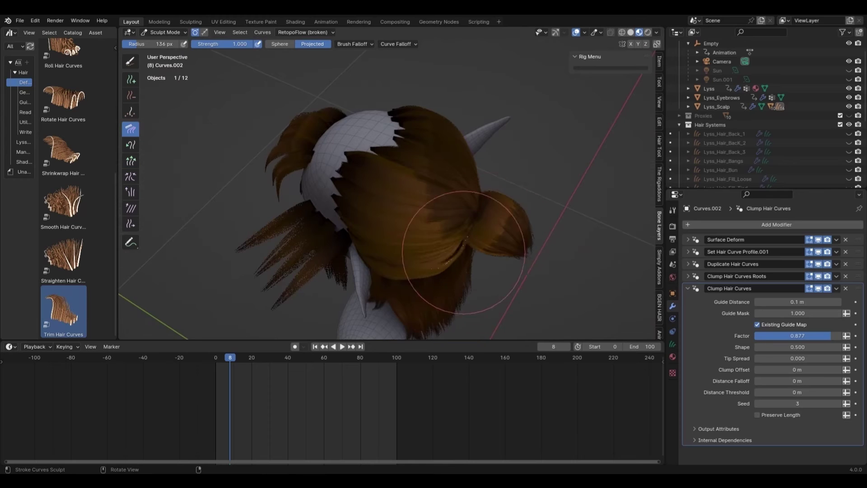
pyautogui.moveTo(464, 253)
pyautogui.mouseDown(button='middle')
pyautogui.moveTo(465, 208)
pyautogui.moveTo(398, 284)
pyautogui.moveTo(354, 314)
pyautogui.moveTo(333, 288)
pyautogui.mouseUp(button='middle')
pyautogui.moveTo(389, 279); pyautogui.dragTo(314, 293, button='middle')
pyautogui.moveTo(379, 248); pyautogui.dragTo(380, 249, button='middle')
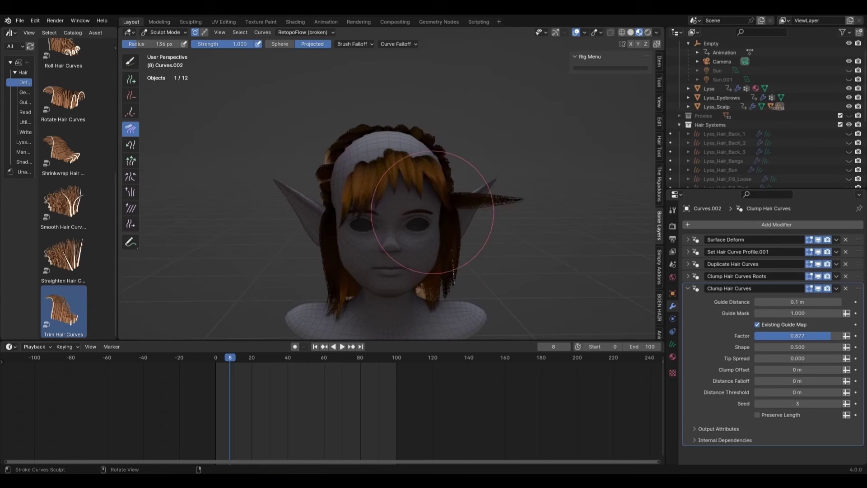
# Step: Reposition the roots of the loose side strands above the ear with a 136 px Slide brush
pyautogui.moveTo(376, 202); pyautogui.dragTo(446, 158, button='middle')
pyautogui.moveTo(371, 261); pyautogui.dragTo(441, 202, button='middle')
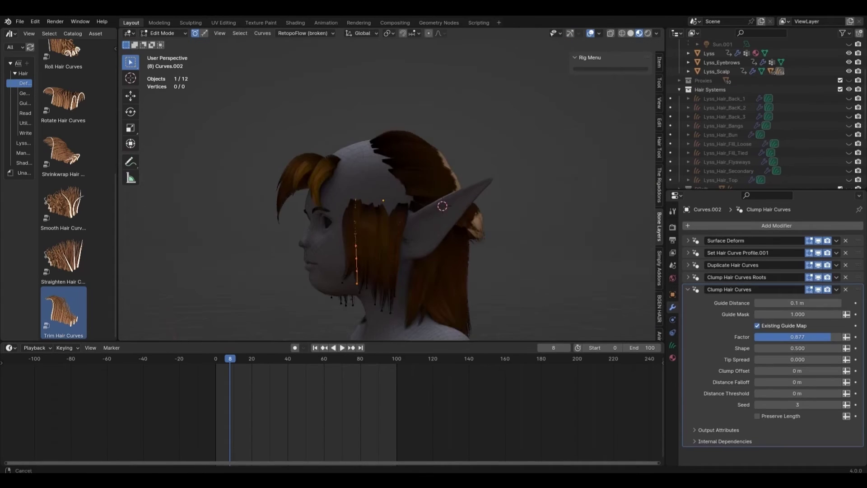
pyautogui.scroll(3, 465, 189)
pyautogui.press('s')
pyautogui.scroll(4, 295, 215)
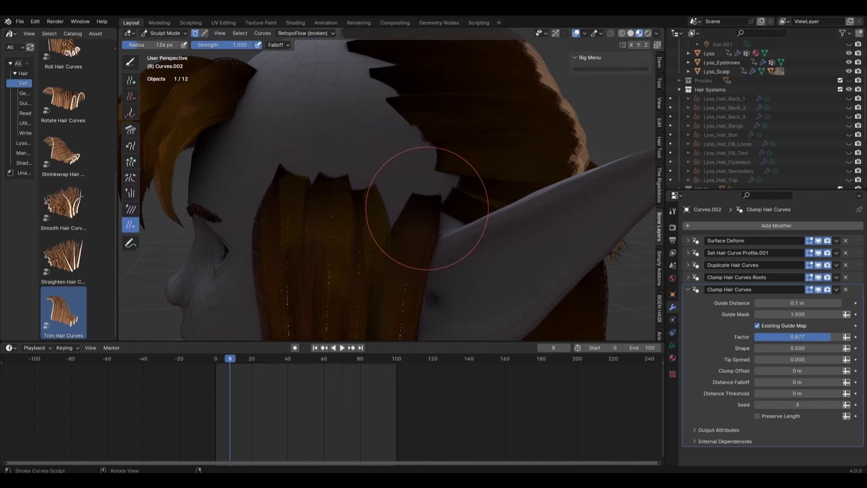
pyautogui.scroll(-6, 426, 209)
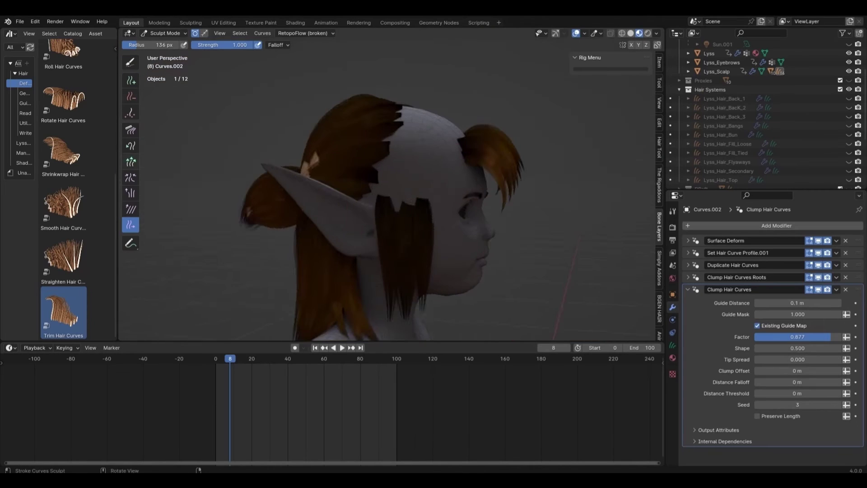
# Step: Add another row of long loose curves above the temple for combing over the side strands
pyautogui.moveTo(345, 209)
pyautogui.mouseDown(button='middle')
pyautogui.moveTo(291, 180)
pyautogui.moveTo(408, 216)
pyautogui.moveTo(387, 228)
pyautogui.moveTo(446, 252)
pyautogui.mouseUp(button='middle')
pyautogui.press('c')
pyautogui.moveTo(315, 277)
pyautogui.mouseDown(button='middle')
pyautogui.moveTo(389, 228)
pyautogui.moveTo(506, 235)
pyautogui.moveTo(425, 213)
pyautogui.moveTo(512, 204)
pyautogui.moveTo(407, 240)
pyautogui.mouseUp(button='middle')
pyautogui.press('Tab')
pyautogui.press('Tab')
pyautogui.moveTo(447, 190); pyautogui.dragTo(454, 230, button='middle')
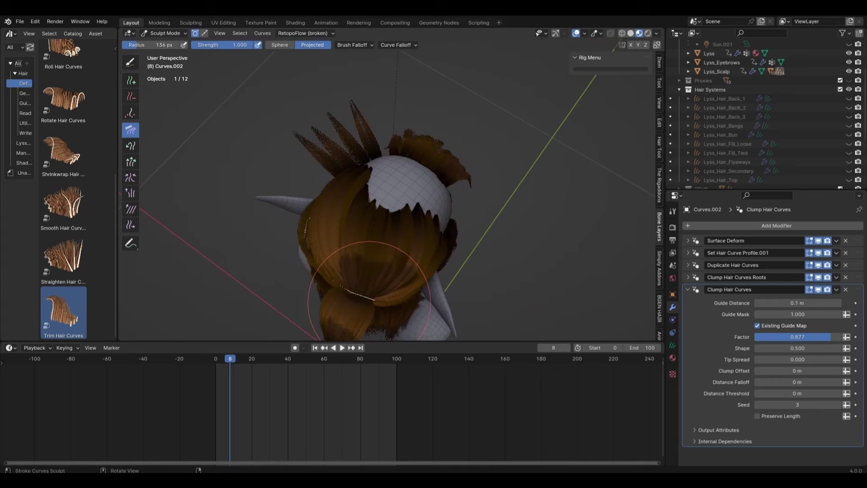
# Step: Comb the new temple strands down beside the face and adjust their root positions with the Slide brush
pyautogui.moveTo(378, 267)
pyautogui.mouseDown(button='middle')
pyautogui.moveTo(460, 176)
pyautogui.moveTo(536, 207)
pyautogui.mouseUp(button='middle')
pyautogui.press('Tab')
pyautogui.press('Tab')
pyautogui.click(131, 225)
pyautogui.moveTo(411, 260)
pyautogui.mouseDown(button='middle')
pyautogui.moveTo(435, 291)
pyautogui.moveTo(478, 135)
pyautogui.moveTo(452, 190)
pyautogui.moveTo(506, 197)
pyautogui.mouseUp(button='middle')
pyautogui.press('Tab')
pyautogui.press('Tab')
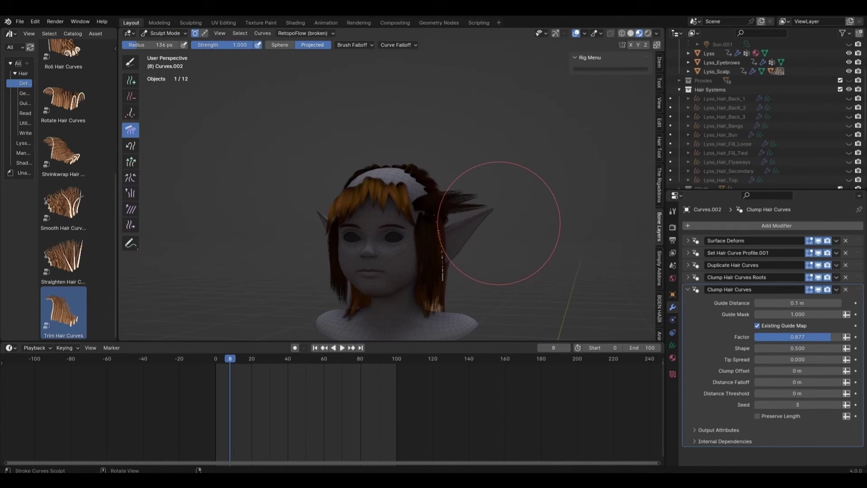
# Step: Comb the remaining front loose strands down along the cheek on the character's right side
pyautogui.moveTo(193, 165)
pyautogui.mouseDown(button='middle')
pyautogui.moveTo(426, 195)
pyautogui.moveTo(441, 212)
pyautogui.mouseUp(button='middle')
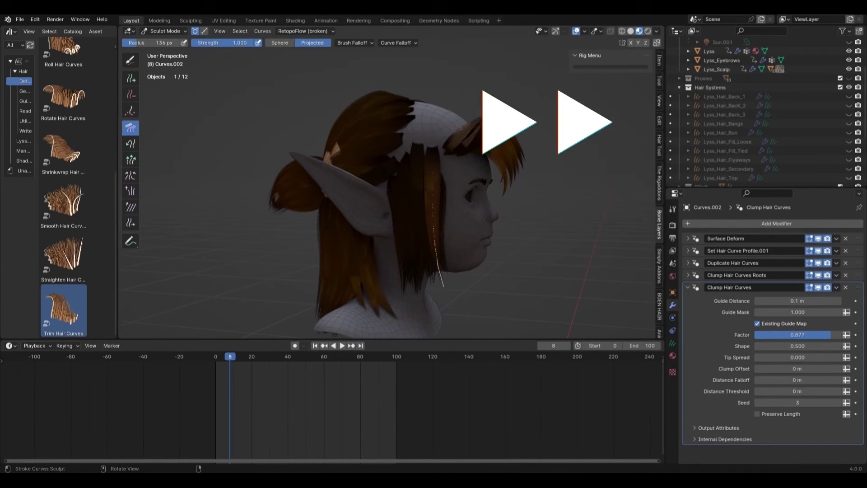
pyautogui.moveTo(377, 107)
pyautogui.mouseDown(button='middle')
pyautogui.moveTo(348, 218)
pyautogui.moveTo(367, 183)
pyautogui.moveTo(358, 203)
pyautogui.moveTo(295, 195)
pyautogui.moveTo(385, 251)
pyautogui.mouseUp(button='middle')
pyautogui.press('Tab')
pyautogui.press('Tab')
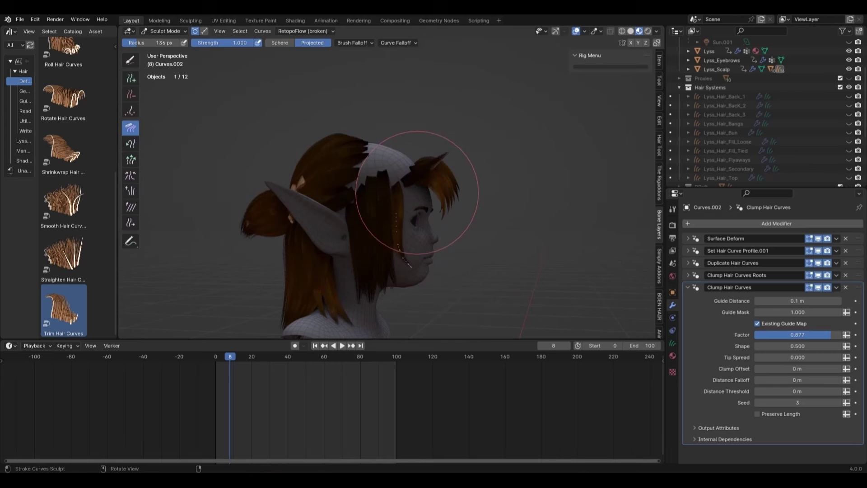
pyautogui.moveTo(397, 68)
pyautogui.mouseDown(button='middle')
pyautogui.moveTo(203, 194)
pyautogui.moveTo(451, 253)
pyautogui.moveTo(434, 234)
pyautogui.mouseUp(button='middle')
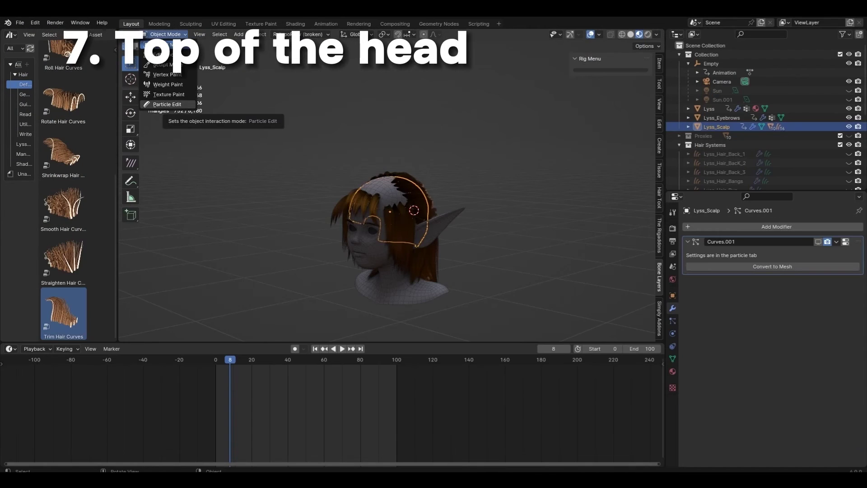
# Step: Add an Empty Hair curves object on Lyss_Scalp for the top layer and plant a first curve above the bangs
pyautogui.click(239, 34)
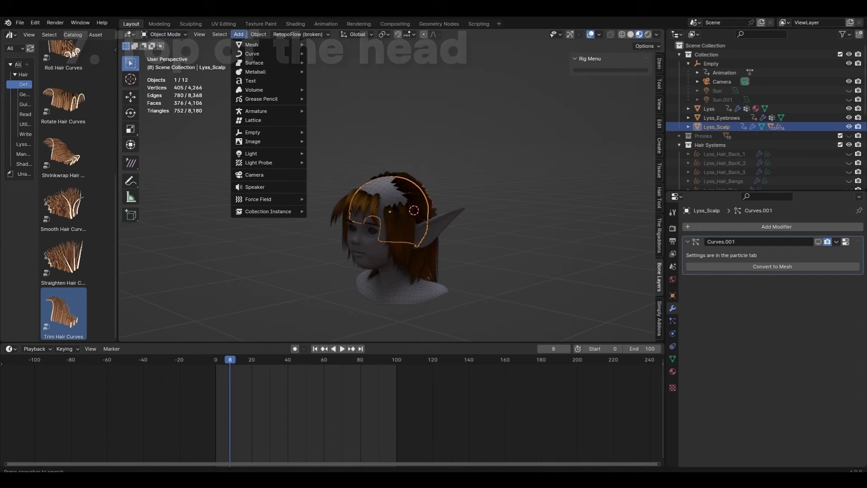
pyautogui.click(334, 102)
pyautogui.moveTo(334, 102)
pyautogui.mouseDown(button='middle')
pyautogui.moveTo(291, 158)
pyautogui.moveTo(316, 190)
pyautogui.moveTo(343, 136)
pyautogui.mouseUp(button='middle')
pyautogui.click(338, 46)
pyautogui.moveTo(339, 91); pyautogui.dragTo(404, 231, button='middle')
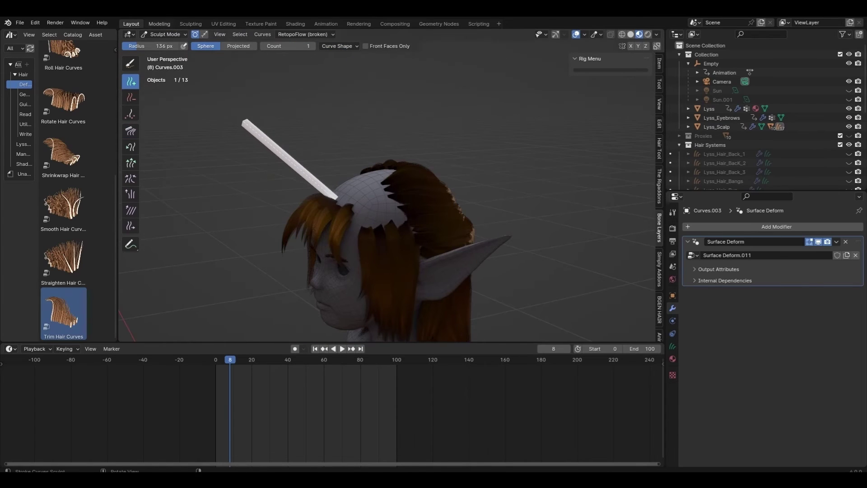
# Step: Give the top layer Duplicate (Amount 15, Radius 0.02 m), Clump Roots (Factor 0.810, Shape -0.600, Seed 2) and Clump (Factor 0.900, Seed 3) modifiers
pyautogui.hotkey('ctrl', 'Tab')
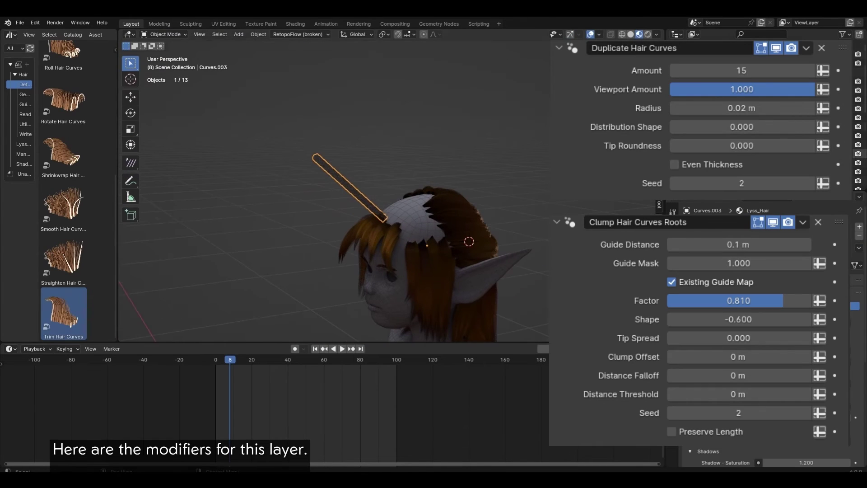
pyautogui.keyDown('shift'); pyautogui.click(469, 241); pyautogui.keyUp('shift')
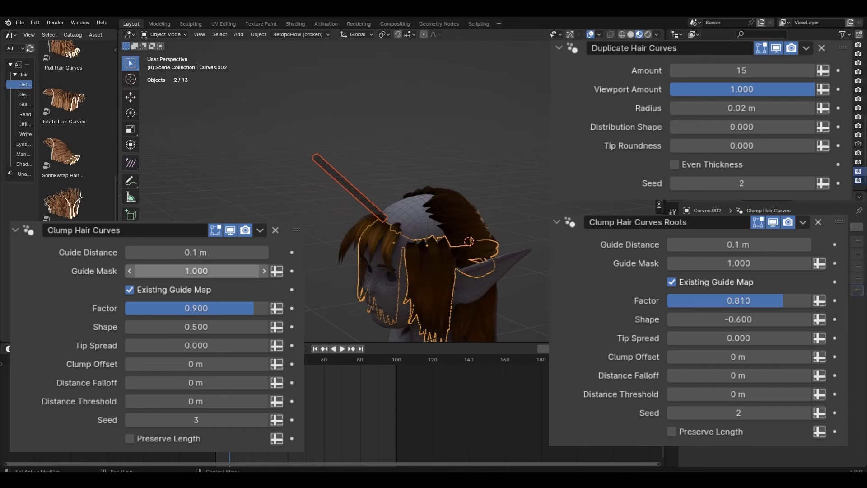
pyautogui.hotkey('ctrl', 'z')
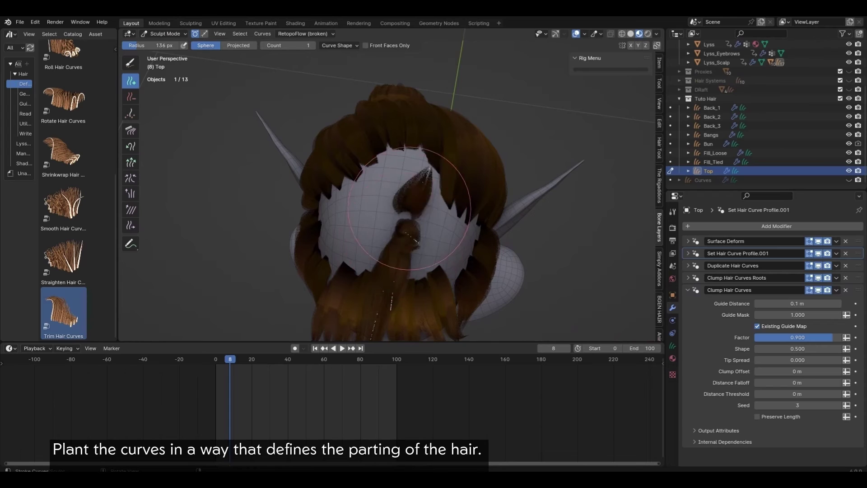
# Step: Plant and lengthen the Top curves along the hair parting, combing the rearmost ones back into the bun
pyautogui.moveTo(410, 209); pyautogui.dragTo(435, 183, button='middle')
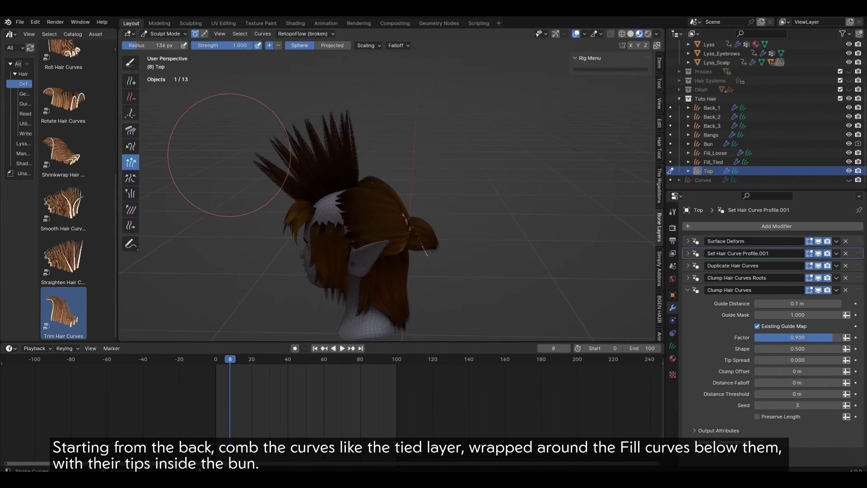
pyautogui.moveTo(229, 155)
pyautogui.mouseDown(button='middle')
pyautogui.moveTo(388, 190)
pyautogui.moveTo(387, 164)
pyautogui.moveTo(407, 253)
pyautogui.moveTo(483, 178)
pyautogui.moveTo(374, 217)
pyautogui.moveTo(310, 335)
pyautogui.moveTo(407, 225)
pyautogui.moveTo(397, 212)
pyautogui.moveTo(474, 194)
pyautogui.moveTo(368, 223)
pyautogui.moveTo(372, 236)
pyautogui.moveTo(375, 217)
pyautogui.moveTo(352, 253)
pyautogui.mouseUp(button='middle')
pyautogui.press('c')
pyautogui.hotkey('shift', 's')
pyautogui.press('c')
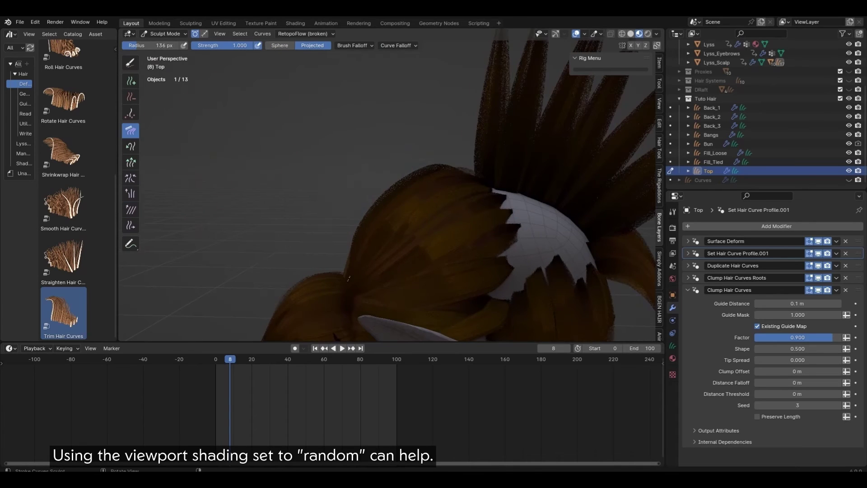
# Step: Switch the viewport to solid shading with random object colors and comb more Top strands back into the bun
pyautogui.scroll(-5, 348, 278)
pyautogui.press('z')
pyautogui.moveTo(397, 235)
pyautogui.mouseDown(button='middle')
pyautogui.moveTo(442, 148)
pyautogui.moveTo(348, 139)
pyautogui.moveTo(387, 145)
pyautogui.moveTo(335, 194)
pyautogui.moveTo(374, 215)
pyautogui.moveTo(361, 235)
pyautogui.moveTo(388, 244)
pyautogui.moveTo(370, 253)
pyautogui.moveTo(375, 259)
pyautogui.mouseUp(button='middle')
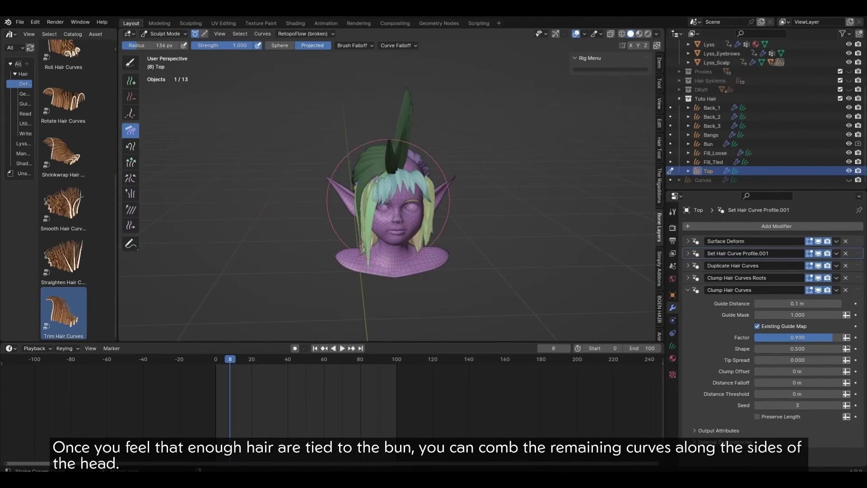
# Step: Comb the remaining Top curves down along the character's right side and smooth the strands on the crown
pyautogui.moveTo(377, 170); pyautogui.dragTo(436, 216, button='middle')
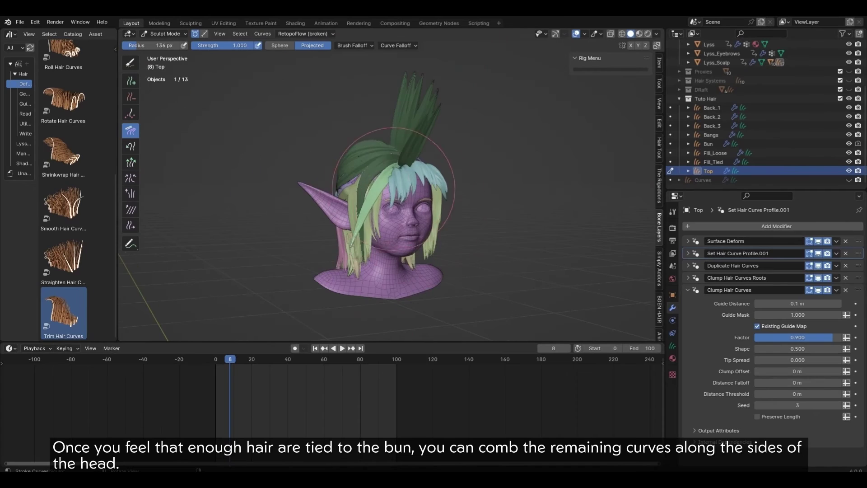
pyautogui.moveTo(389, 180)
pyautogui.mouseDown(button='middle')
pyautogui.moveTo(406, 203)
pyautogui.moveTo(501, 223)
pyautogui.moveTo(459, 226)
pyautogui.moveTo(407, 213)
pyautogui.moveTo(443, 203)
pyautogui.moveTo(456, 178)
pyautogui.moveTo(332, 120)
pyautogui.moveTo(604, 158)
pyautogui.moveTo(344, 172)
pyautogui.mouseUp(button='middle')
pyautogui.press('Tab')
pyautogui.press('Tab')
pyautogui.moveTo(406, 203)
pyautogui.mouseDown(button='middle')
pyautogui.moveTo(389, 149)
pyautogui.moveTo(407, 163)
pyautogui.mouseUp(button='middle')
pyautogui.press('c')
pyautogui.moveTo(525, 183)
pyautogui.mouseDown(button='middle')
pyautogui.moveTo(429, 198)
pyautogui.moveTo(435, 211)
pyautogui.mouseUp(button='middle')
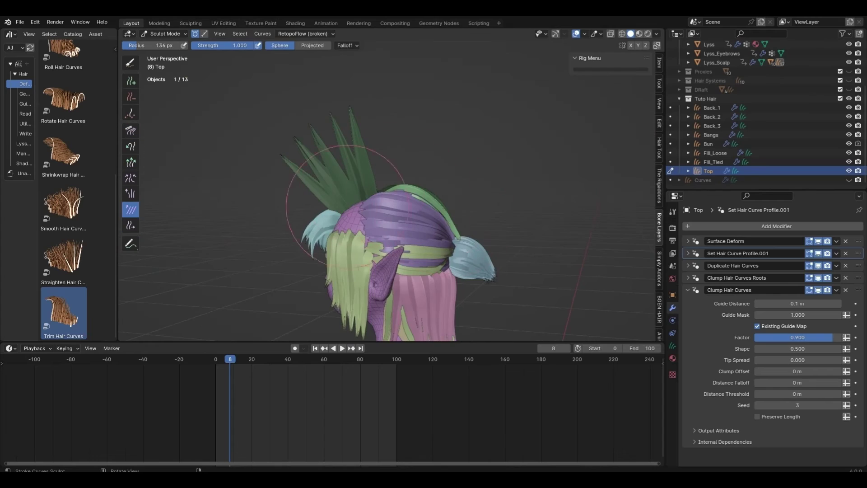
# Step: Comb the front Top strands down in front of the left ear and adjust their length with Grow / Shrink
pyautogui.moveTo(423, 216)
pyautogui.mouseDown(button='middle')
pyautogui.moveTo(436, 223)
pyautogui.moveTo(420, 234)
pyautogui.moveTo(409, 225)
pyautogui.mouseUp(button='middle')
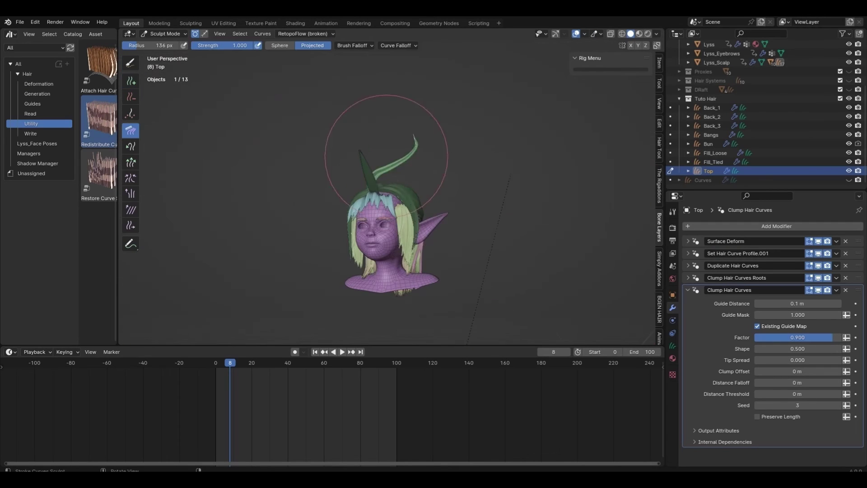
pyautogui.moveTo(390, 215); pyautogui.dragTo(390, 215, button='middle')
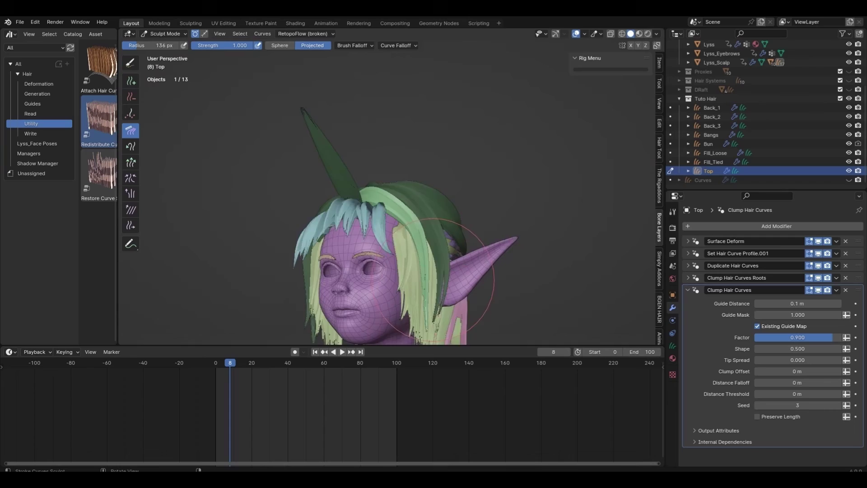
pyautogui.moveTo(452, 244); pyautogui.dragTo(415, 271)
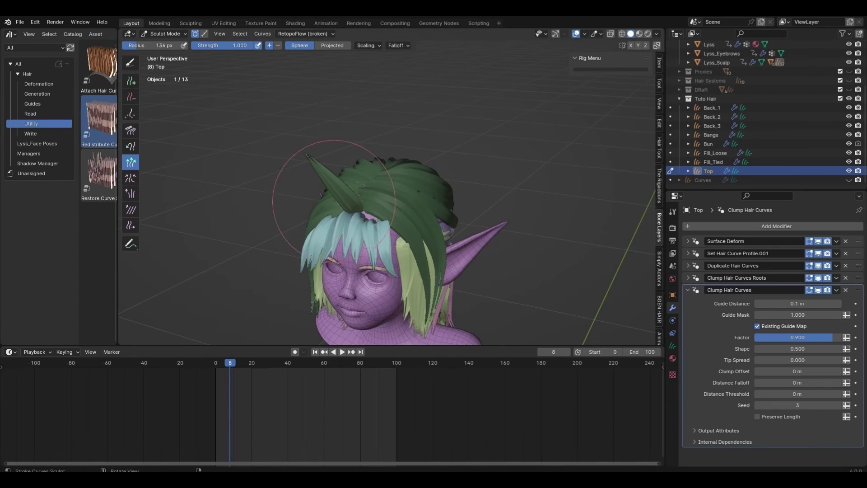
pyautogui.moveTo(404, 217); pyautogui.dragTo(442, 212, button='middle')
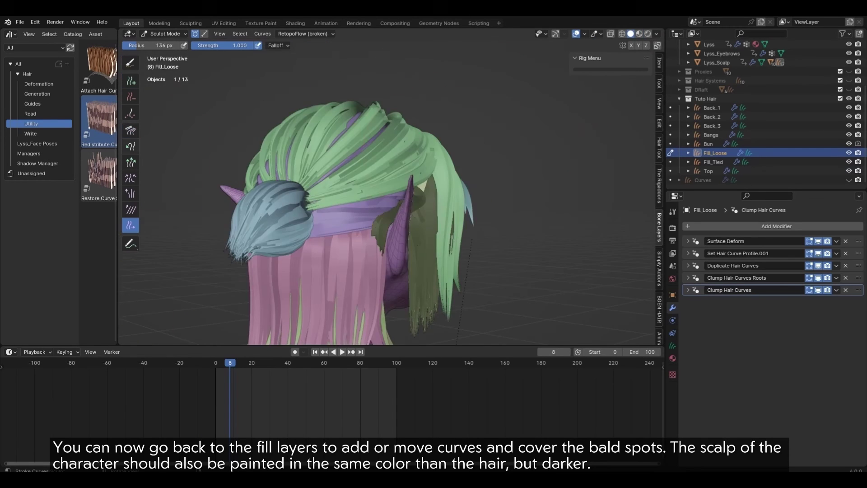
# Step: Hide the Top layer and add or move Fill_Loose and Fill_Tied curves to cover the bald spots
pyautogui.press('c')
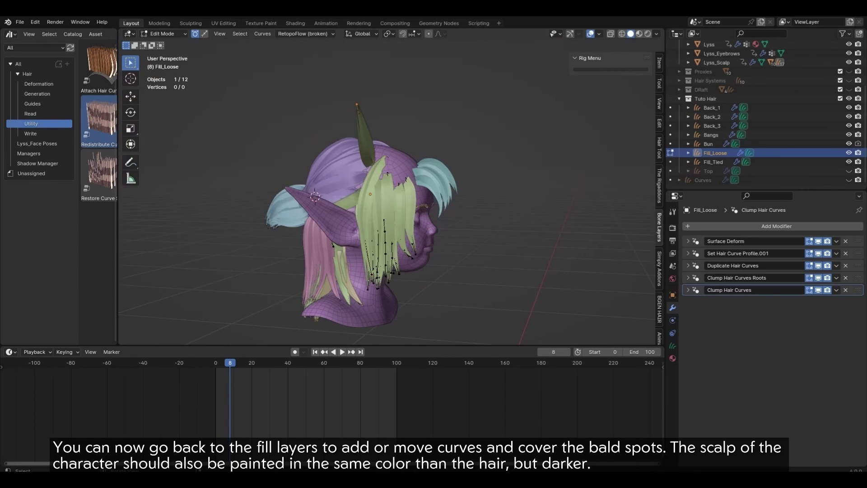
pyautogui.moveTo(417, 265); pyautogui.dragTo(426, 221, button='middle')
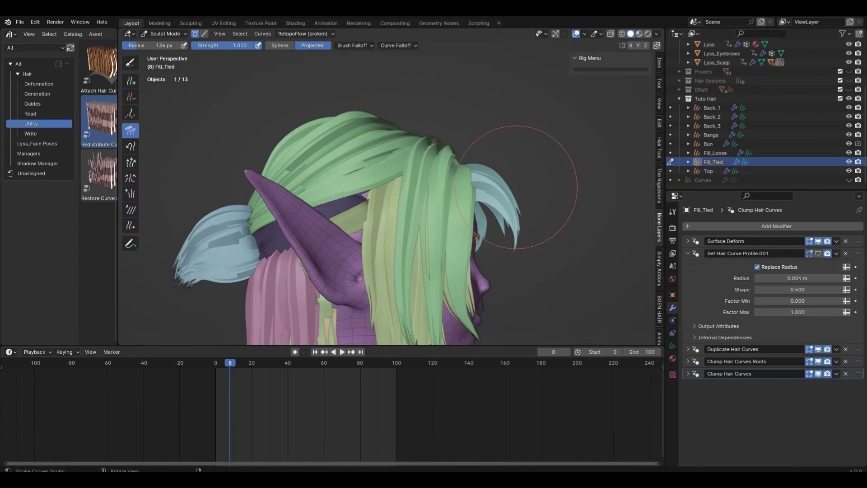
pyautogui.scroll(6, 429, 255)
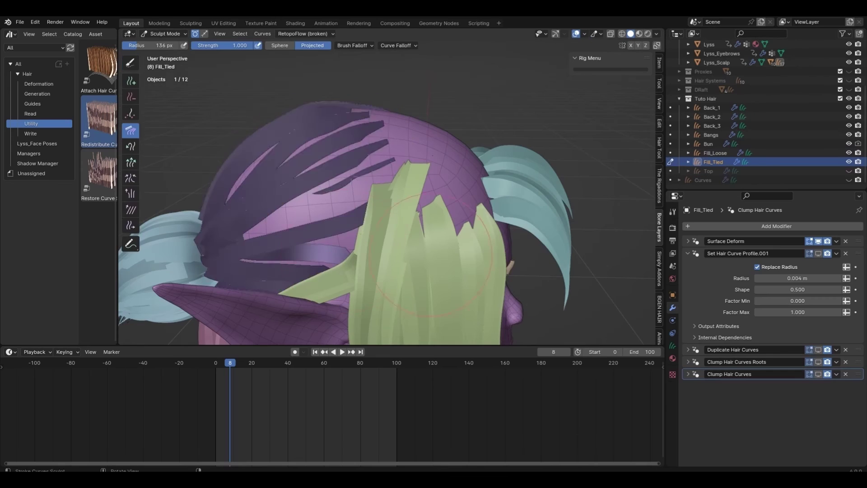
pyautogui.moveTo(429, 255)
pyautogui.mouseDown(button='middle')
pyautogui.moveTo(433, 289)
pyautogui.moveTo(416, 248)
pyautogui.moveTo(397, 246)
pyautogui.mouseUp(button='middle')
pyautogui.click(130, 81)
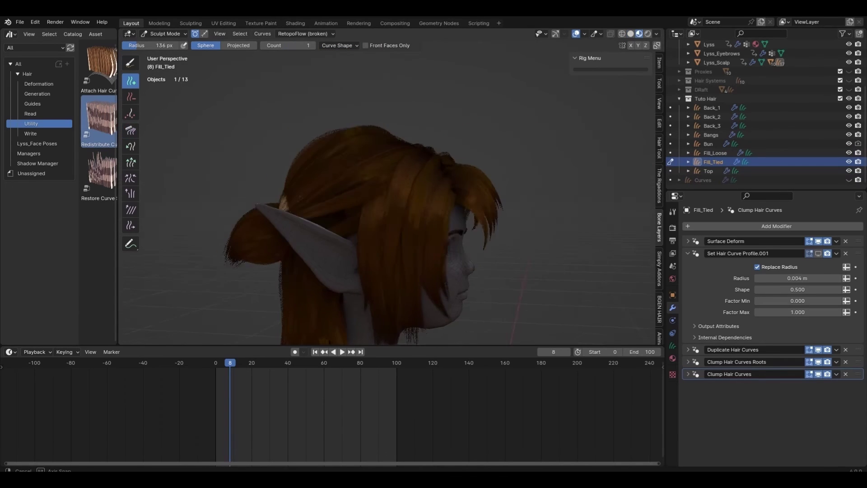
# Step: Plant extra Fill_Tied curves above the ear and comb them back toward the bun over the bare scalp
pyautogui.moveTo(451, 203); pyautogui.dragTo(465, 193, button='middle')
pyautogui.scroll(3, 465, 194)
pyautogui.press('Tab')
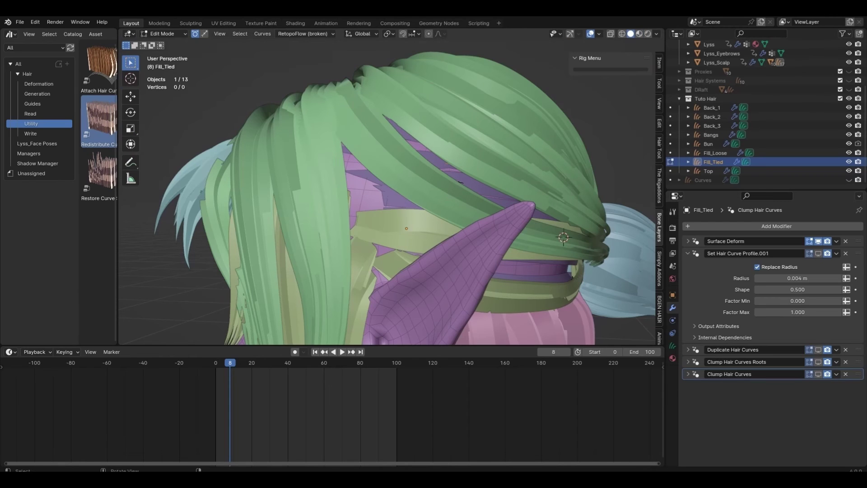
pyautogui.press('Tab')
pyautogui.moveTo(136, 181)
pyautogui.mouseDown(button='middle')
pyautogui.moveTo(559, 225)
pyautogui.moveTo(519, 307)
pyautogui.mouseUp(button='middle')
pyautogui.press('c')
pyautogui.click(687, 349)
pyautogui.click(688, 349)
# Step: Toggle the Top layer's visibility and switch to the Fill_Loose layer to cover the gaps above the ear
pyautogui.moveTo(406, 203); pyautogui.dragTo(316, 181, button='middle')
pyautogui.click(849, 171)
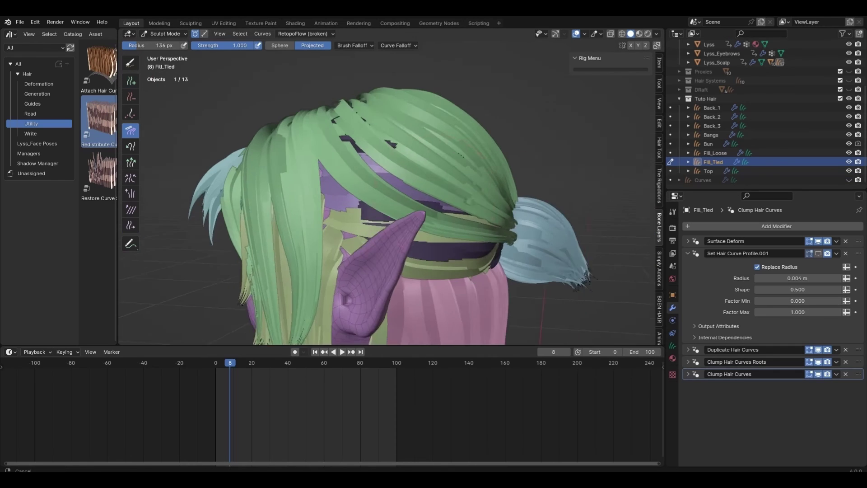
pyautogui.click(715, 153)
pyautogui.moveTo(256, 142); pyautogui.dragTo(326, 158, button='middle')
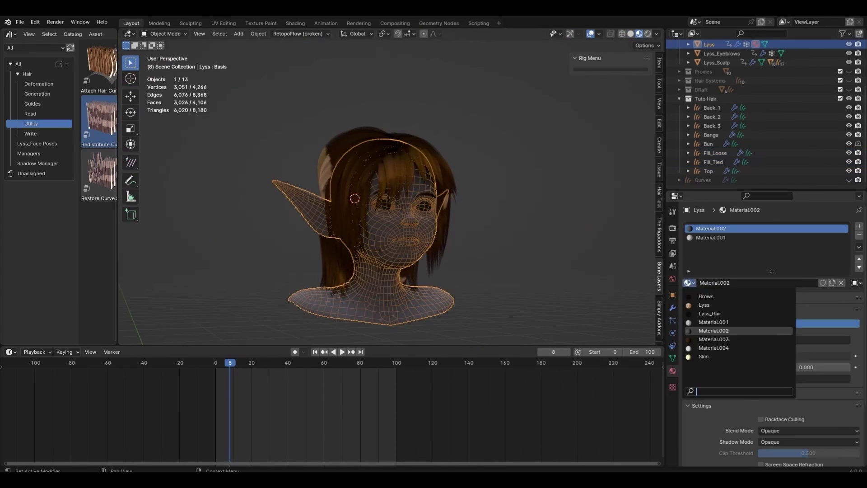
# Step: Assign the Lyss material to the head's first material slot and examine the finished layers from all around
pyautogui.click(704, 305)
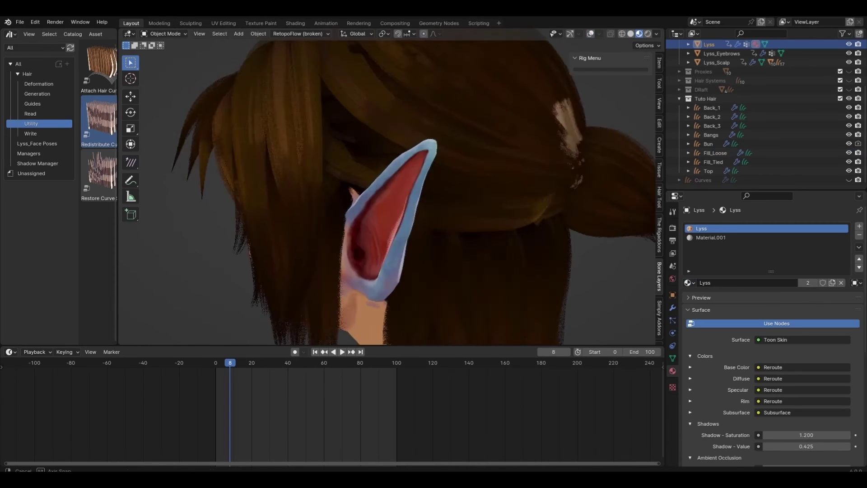
pyautogui.moveTo(189, 90)
pyautogui.mouseDown(button='middle')
pyautogui.moveTo(426, 203)
pyautogui.moveTo(397, 193)
pyautogui.moveTo(328, 204)
pyautogui.moveTo(445, 275)
pyautogui.moveTo(416, 206)
pyautogui.moveTo(151, 195)
pyautogui.mouseUp(button='middle')
pyautogui.press('Tab')
pyautogui.press('Tab')
pyautogui.moveTo(416, 194)
pyautogui.mouseDown(button='middle')
pyautogui.moveTo(326, 181)
pyautogui.moveTo(397, 145)
pyautogui.moveTo(447, 199)
pyautogui.mouseUp(button='middle')
pyautogui.hotkey('shift', 'space')
pyautogui.moveTo(462, 257)
pyautogui.mouseDown(button='middle')
pyautogui.moveTo(412, 170)
pyautogui.moveTo(272, 225)
pyautogui.moveTo(358, 225)
pyautogui.mouseUp(button='middle')
pyautogui.moveTo(400, 204); pyautogui.dragTo(348, 155, button='middle')
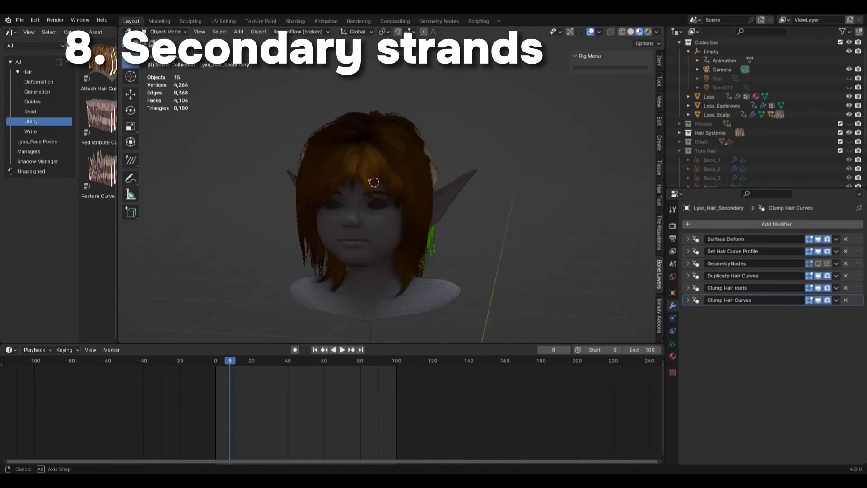
# Step: Examine the thin Lyss_Hair_Secondary strands hanging at the back of the reference groom
pyautogui.moveTo(374, 190); pyautogui.dragTo(456, 187, button='middle')
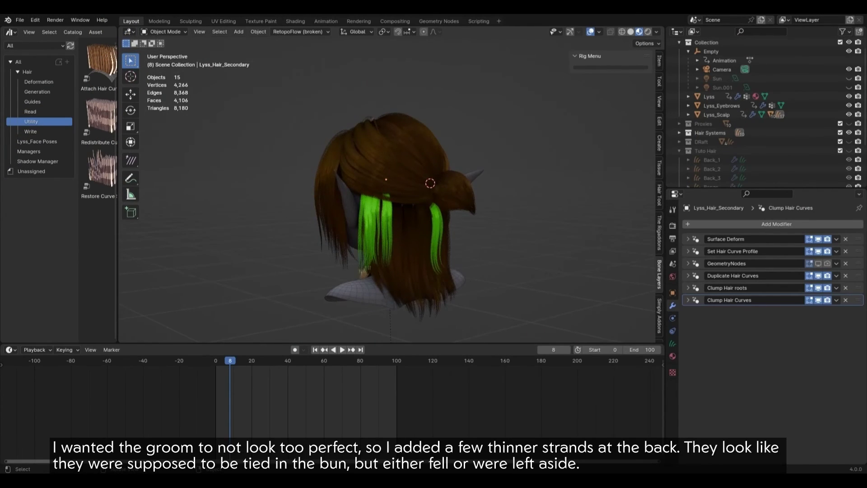
pyautogui.moveTo(456, 188); pyautogui.dragTo(393, 180, button='middle')
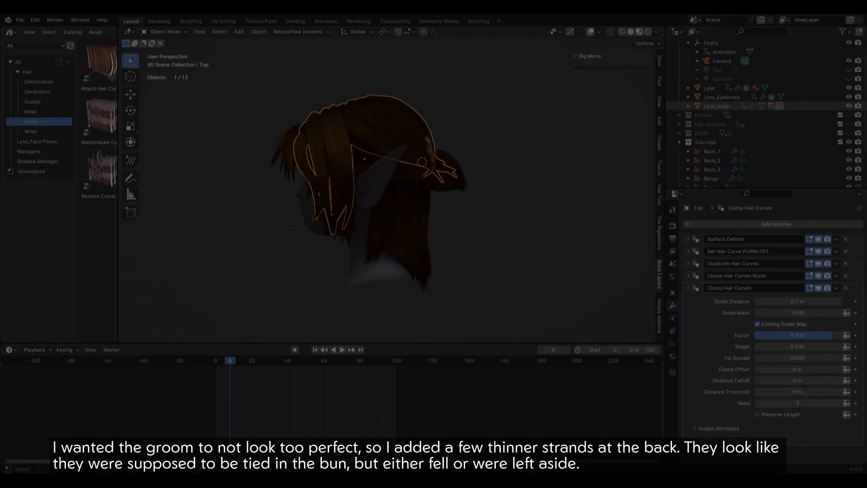
# Step: Add a new hair curves object on Lyss_Scalp for the thin back strands and copy Back_1's duplicate and clump modifiers to it
pyautogui.click(239, 31)
pyautogui.moveTo(266, 50)
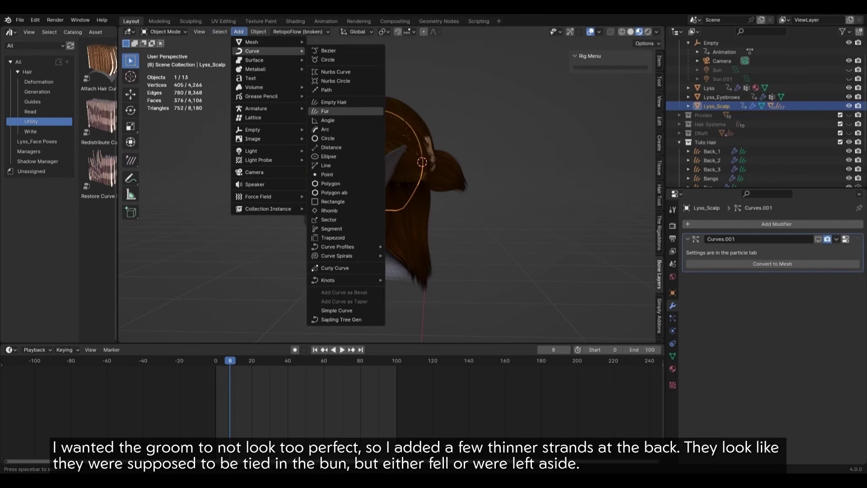
pyautogui.click(335, 110)
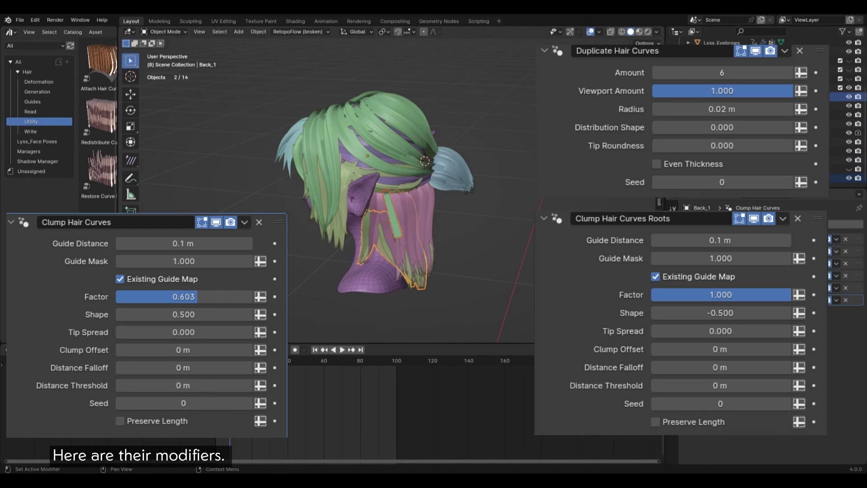
pyautogui.click(836, 263)
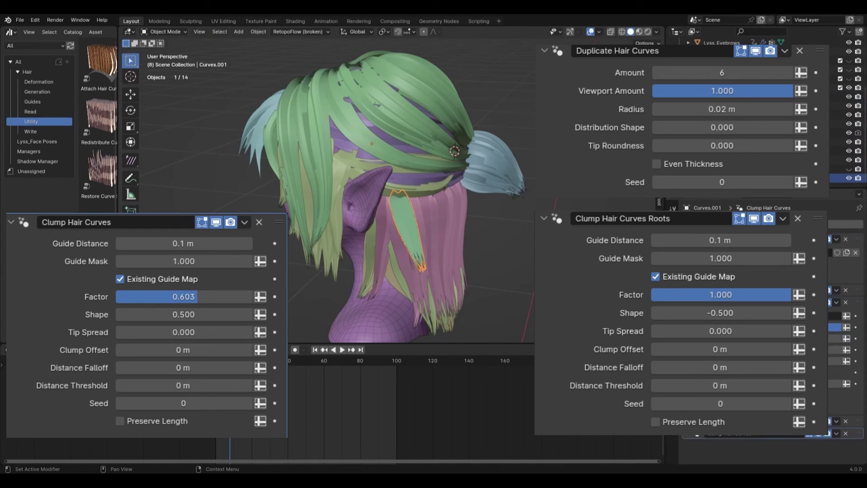
pyautogui.scroll(1, 773, 393)
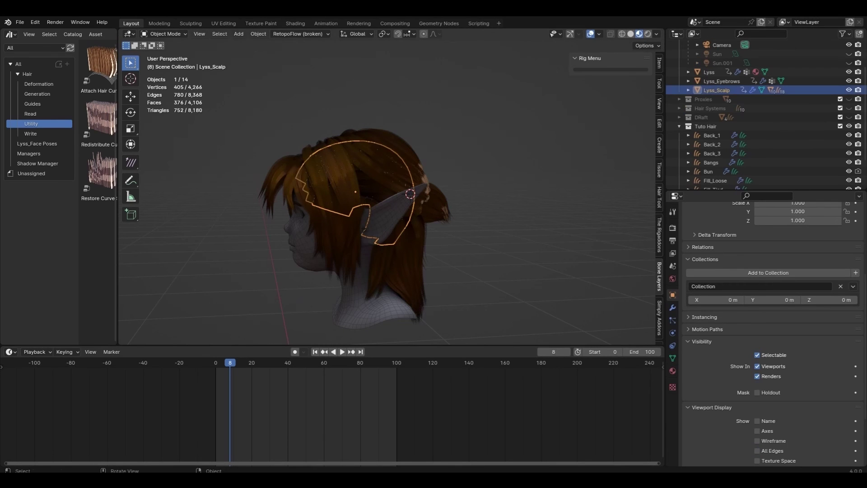
# Step: Add an empty hair object named Flyawyas on the scalp with a Set Hair Curve Profile modifier at 0.002 m radius
pyautogui.click(239, 35)
pyautogui.click(348, 103)
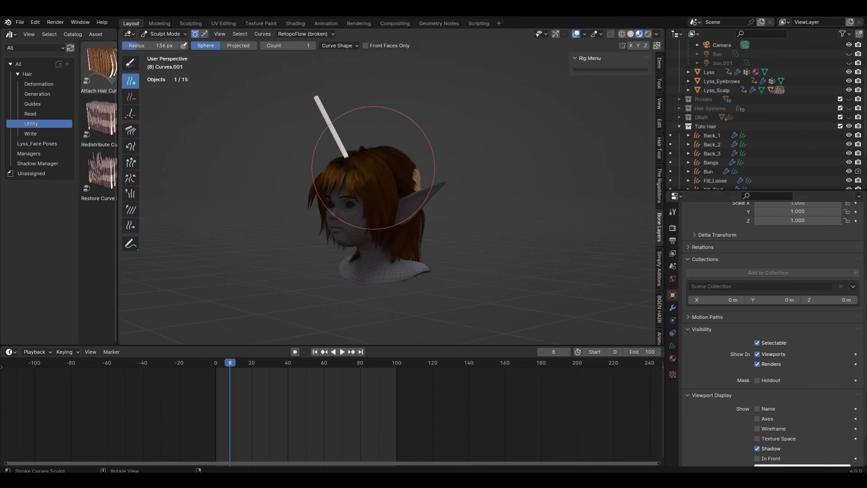
pyautogui.click(672, 358)
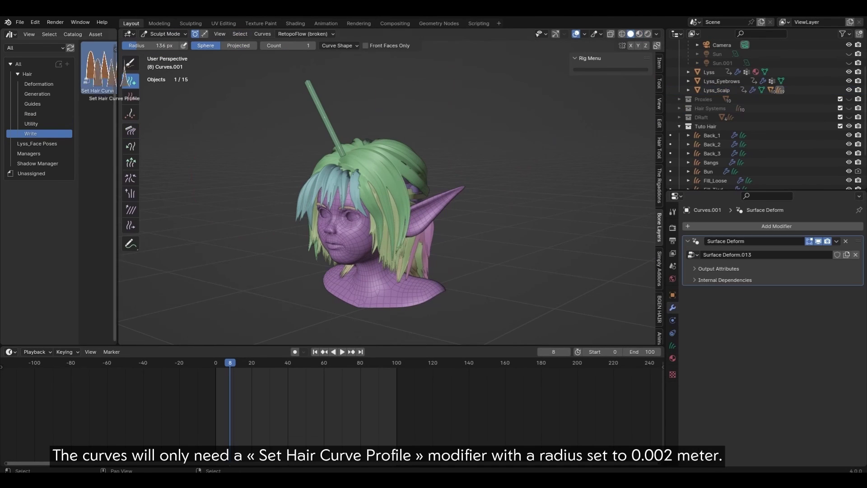
pyautogui.write('0.002')
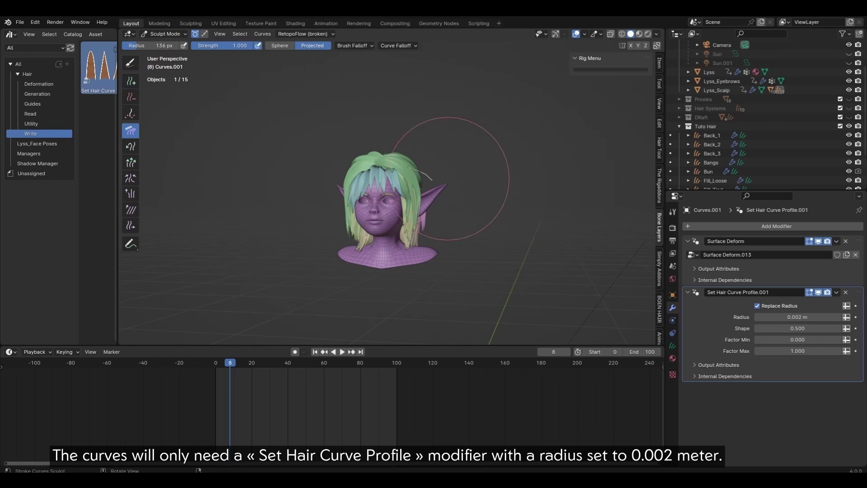
pyautogui.scroll(-5, 763, 135)
pyautogui.click(706, 180)
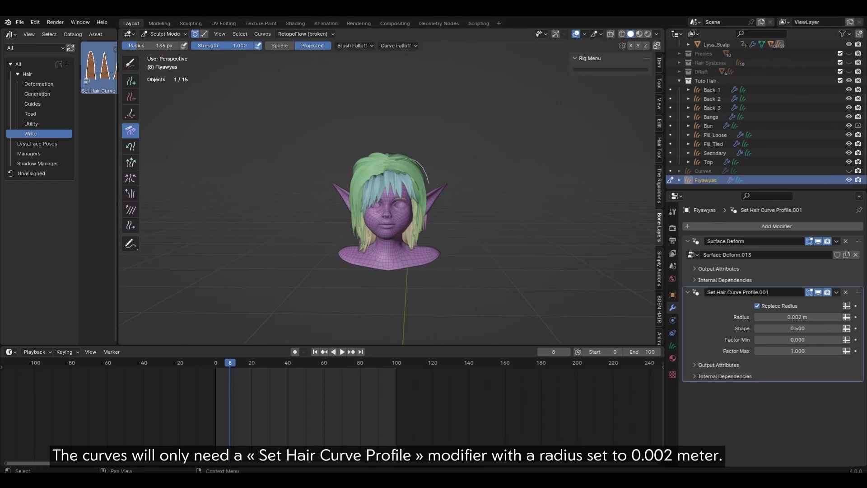
# Step: Plant flyaway curves on top of the head with the Add brush and comb them down toward the ear
pyautogui.press('KP_Decimal')
pyautogui.press('Tab')
pyautogui.press('Tab')
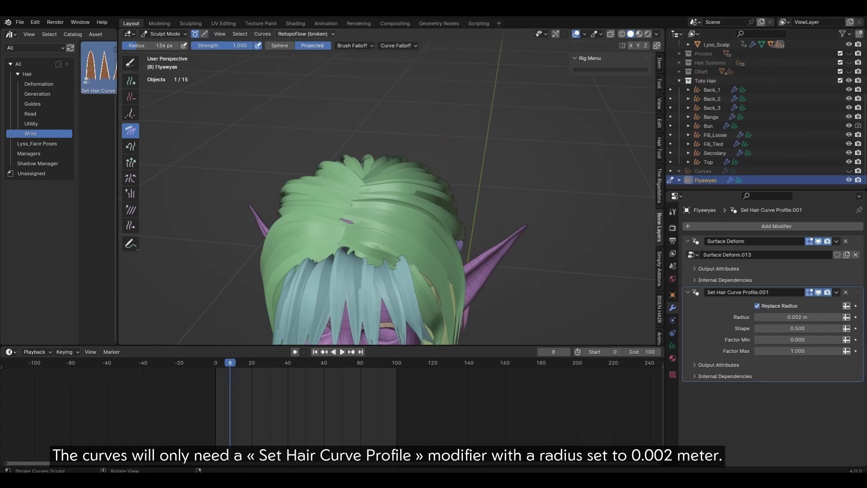
pyautogui.click(131, 80)
pyautogui.click(337, 46)
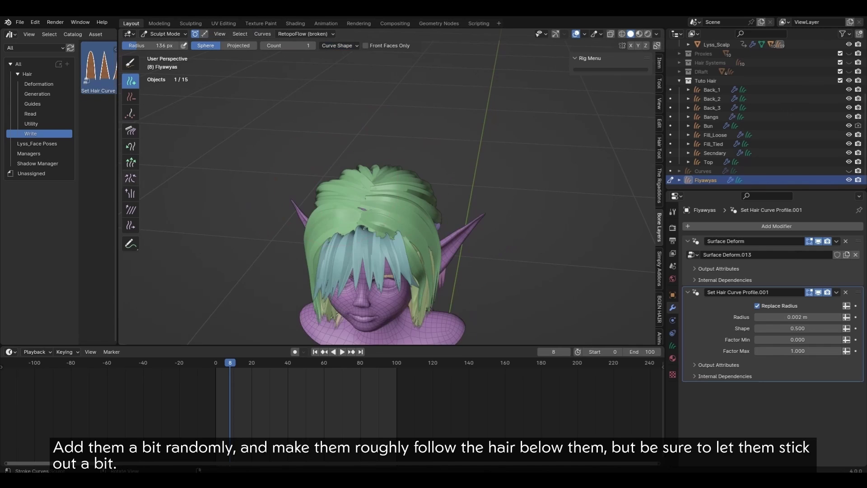
pyautogui.press('c')
pyautogui.moveTo(253, 121); pyautogui.dragTo(193, 121, button='middle')
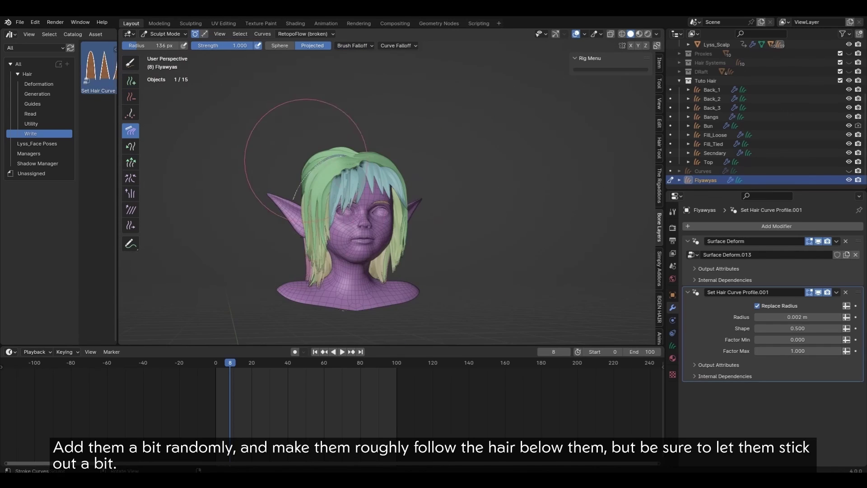
# Step: Adjust the crown flyaway's length with Grow / Shrink and comb the strands roughly along the side hair
pyautogui.moveTo(194, 176); pyautogui.dragTo(193, 113, button='middle')
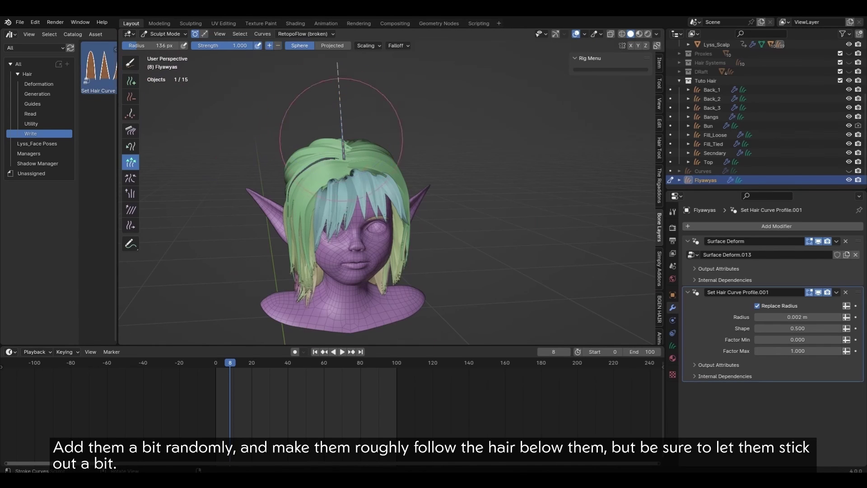
pyautogui.press('c')
pyautogui.scroll(-3, 343, 194)
pyautogui.moveTo(343, 194); pyautogui.dragTo(253, 199, button='middle')
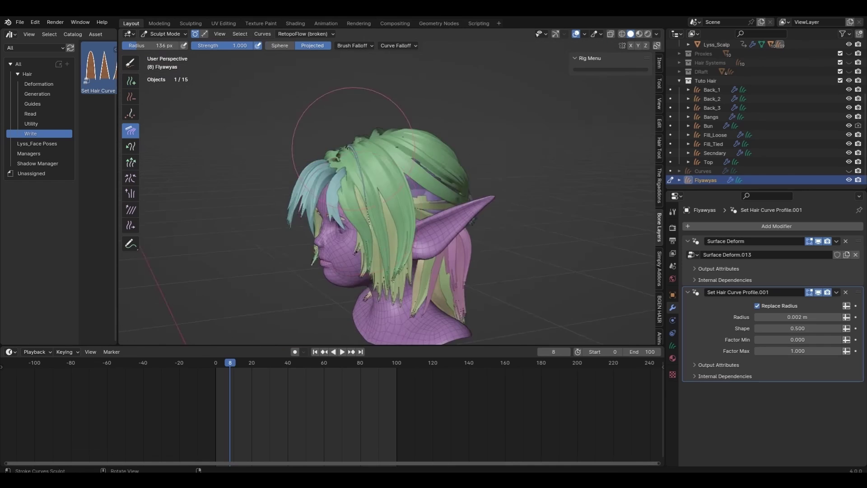
pyautogui.moveTo(353, 149); pyautogui.dragTo(494, 170, button='middle')
# Step: Add the Redistribute Curve Points modifier to the Flyawyas curves and apply it
pyautogui.click(30, 123)
pyautogui.moveTo(98, 120); pyautogui.dragTo(343, 190)
pyautogui.click(836, 388)
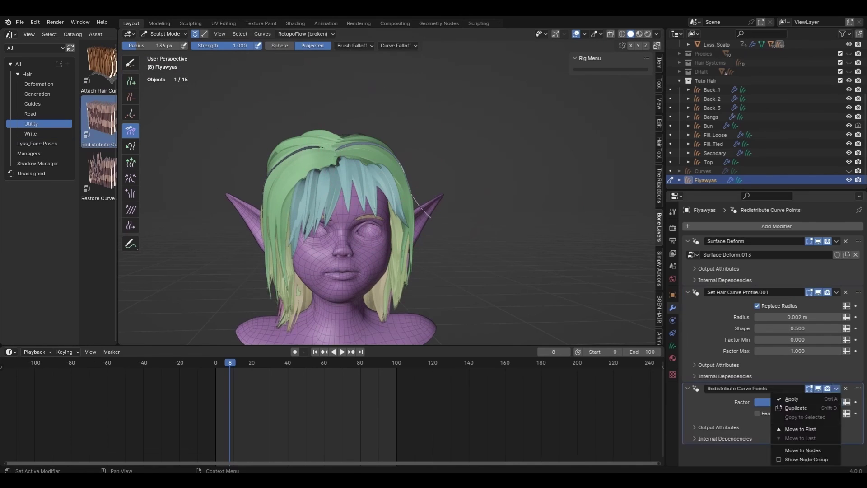
pyautogui.hotkey('ctrl', 'z')
# Step: Comb the flyaway strands over the crown and back toward the bun, letting them stick out slightly from the hair
pyautogui.scroll(2, 464, 184)
pyautogui.scroll(-4, 416, 167)
pyautogui.moveTo(415, 167)
pyautogui.mouseDown(button='middle')
pyautogui.moveTo(338, 117)
pyautogui.moveTo(352, 135)
pyautogui.moveTo(343, 135)
pyautogui.mouseUp(button='middle')
pyautogui.press('Tab')
pyautogui.press('Tab')
pyautogui.scroll(3, 451, 197)
pyautogui.moveTo(452, 197); pyautogui.dragTo(145, 168, button='middle')
pyautogui.press('c')
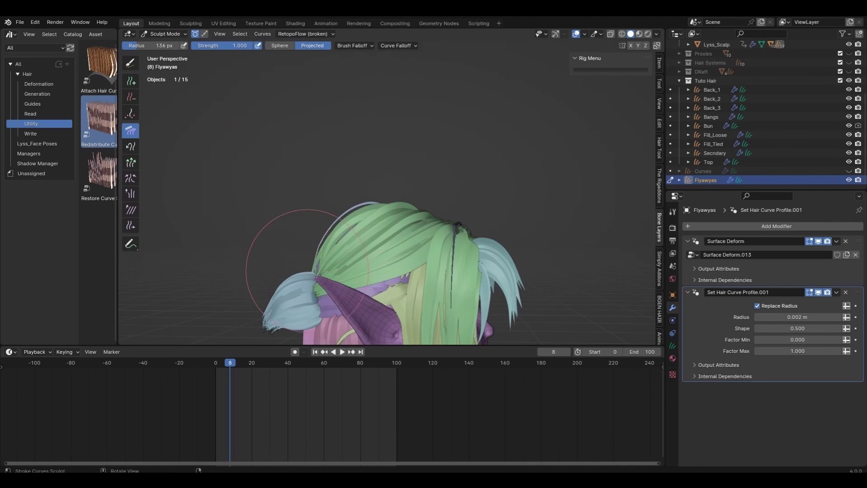
pyautogui.moveTo(307, 267); pyautogui.dragTo(377, 228, button='middle')
# Step: Adjust the length of the upright crown flyaways with Grow / Shrink and comb them over the Top layer
pyautogui.hotkey('shift', 'a')
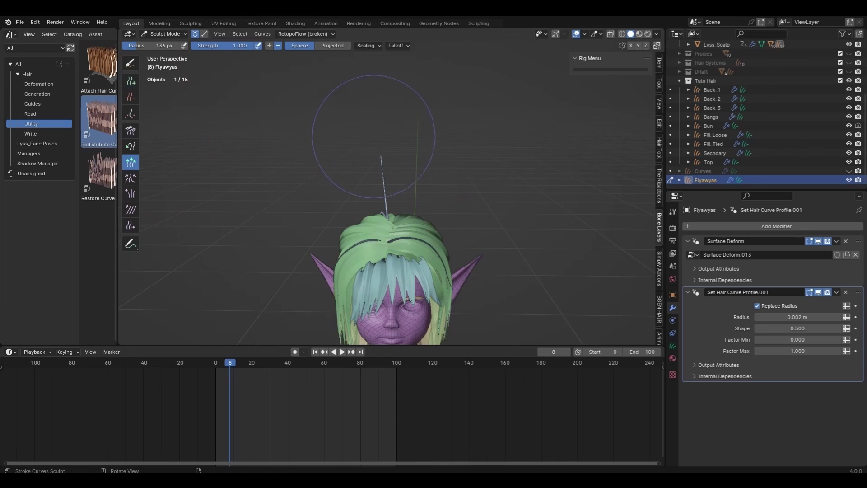
pyautogui.moveTo(373, 136); pyautogui.dragTo(380, 170, button='middle')
pyautogui.press('c')
pyautogui.moveTo(424, 215); pyautogui.dragTo(360, 70, button='middle')
pyautogui.hotkey('shift', 'r')
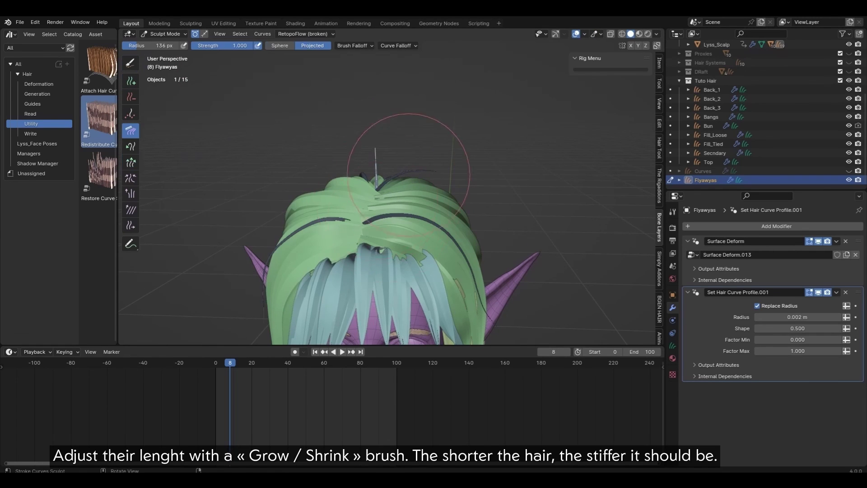
pyautogui.moveTo(408, 174); pyautogui.dragTo(393, 198, button='middle')
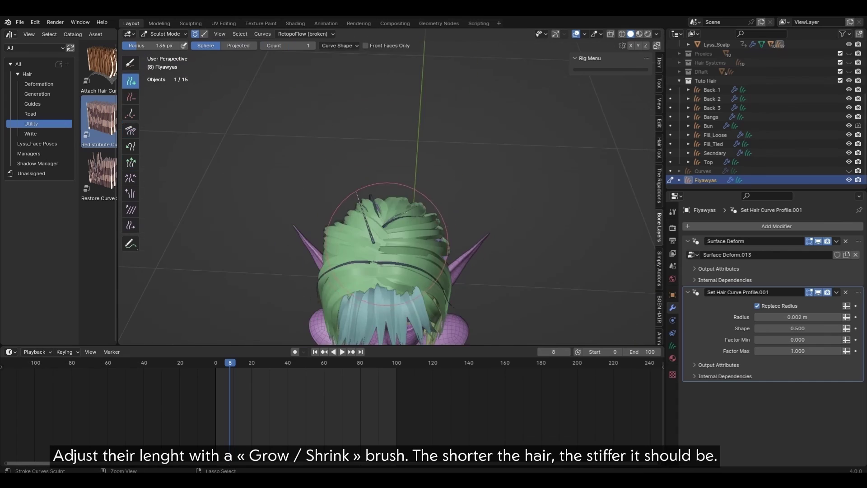
# Step: Plant further flyaways along the top of the head and comb them to follow the hair beneath
pyautogui.moveTo(388, 244); pyautogui.dragTo(406, 185, button='middle')
pyautogui.scroll(-2, 406, 184)
pyautogui.press('c')
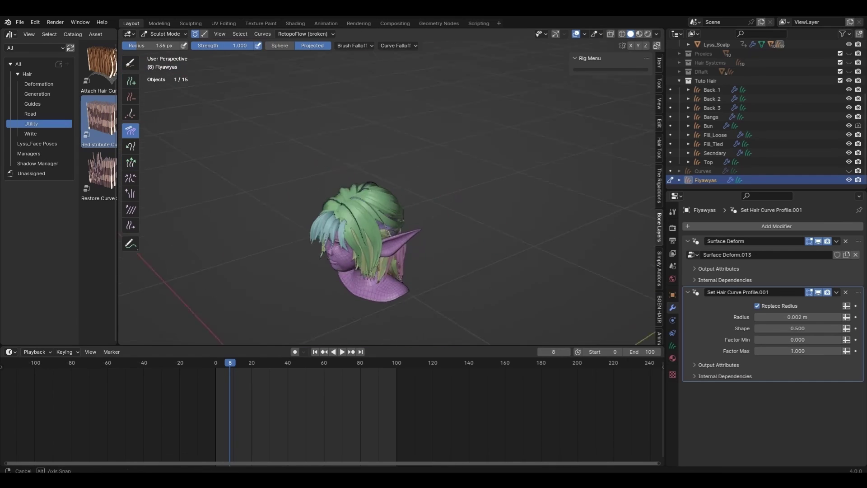
pyautogui.moveTo(271, 163); pyautogui.dragTo(467, 209, button='middle')
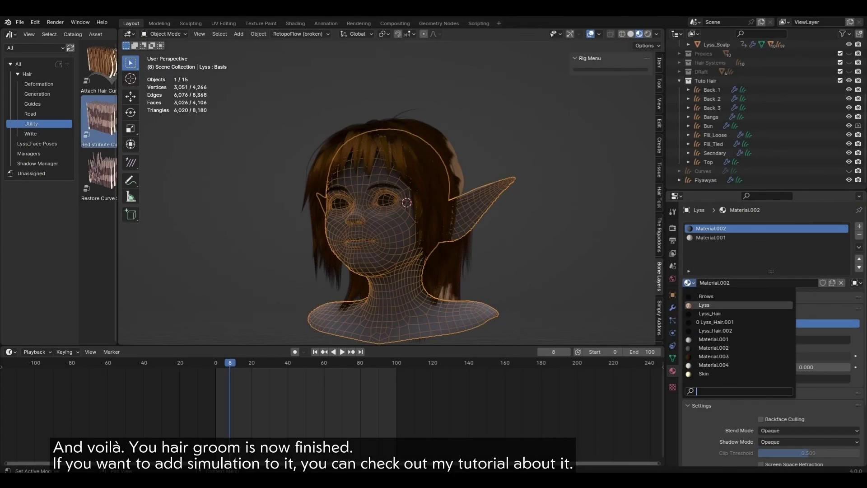
# Step: Assign the Lyss material to the head's first material slot and examine the finished groom with flyaways from all sides
pyautogui.click(704, 305)
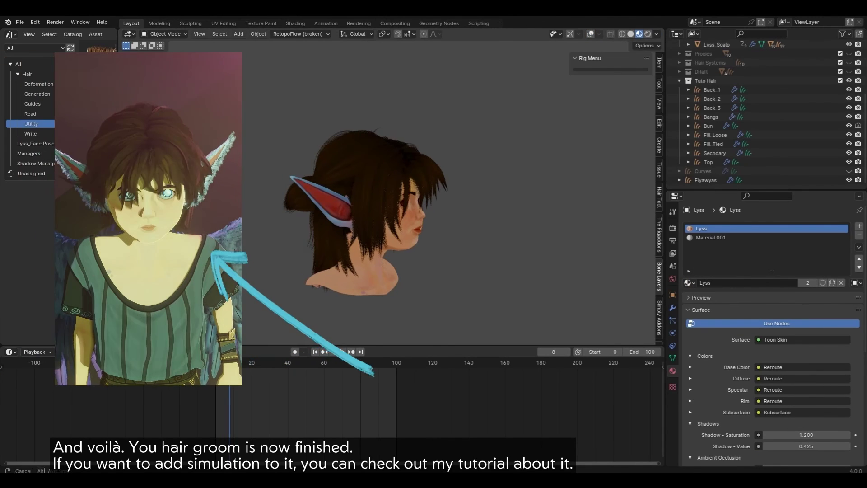
pyautogui.moveTo(384, 204); pyautogui.dragTo(569, 204, button='middle')
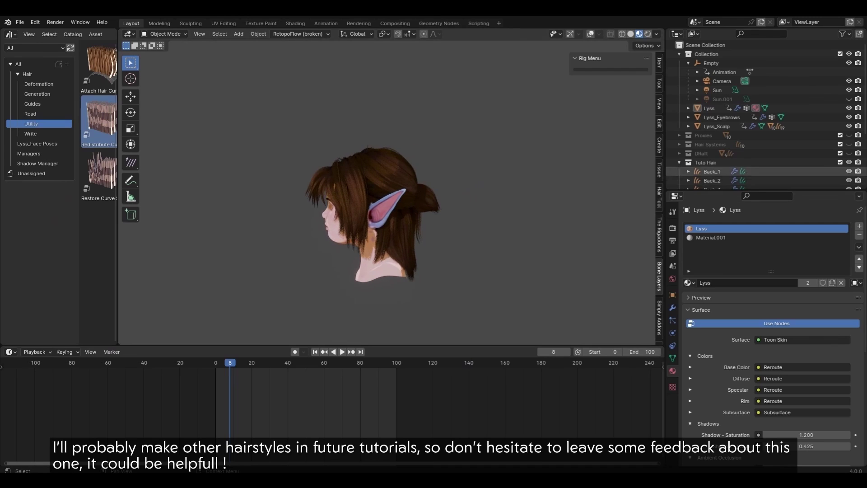
# Step: Move Flyawyas into the Tuto Hair collection, then hide that collection and show Hair Systems in its place
pyautogui.click(679, 163)
pyautogui.moveTo(706, 180); pyautogui.dragTo(706, 163)
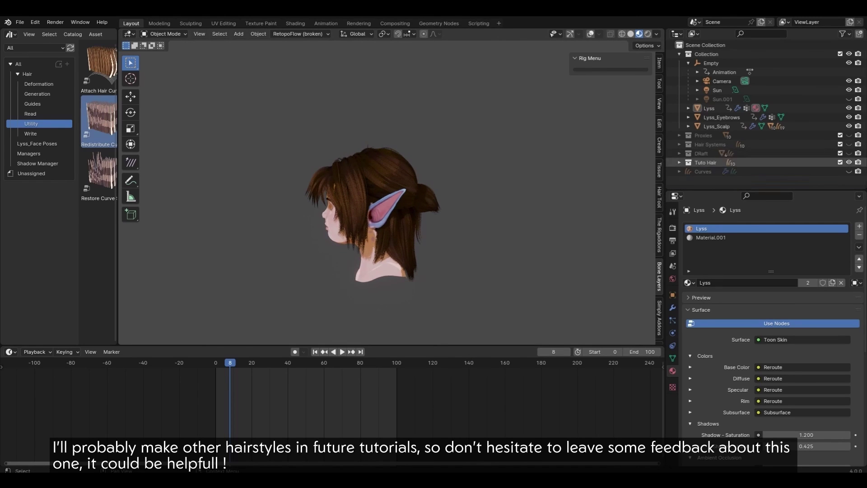
pyautogui.click(849, 162)
pyautogui.click(849, 145)
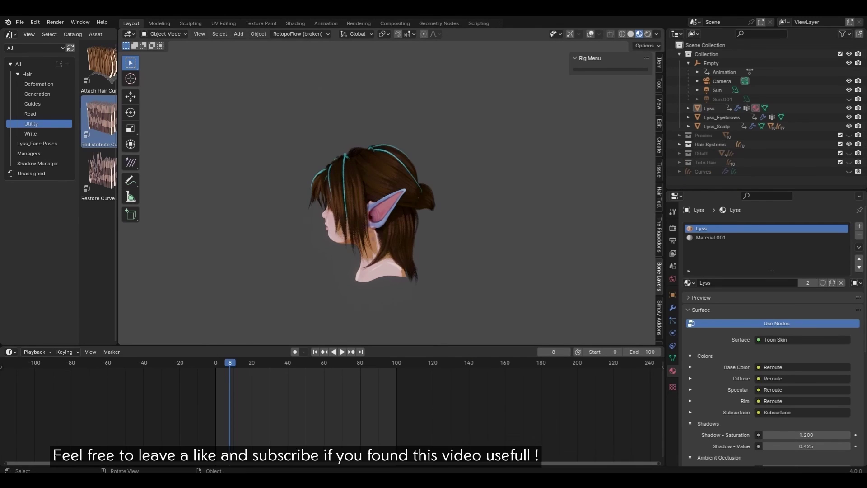
# Step: Assign the Lyss_Hair material to Lyss_Hair_Flyaways and switch the visible collection from Hair Systems back to Tuto Hair
pyautogui.click(688, 265)
pyautogui.click(718, 296)
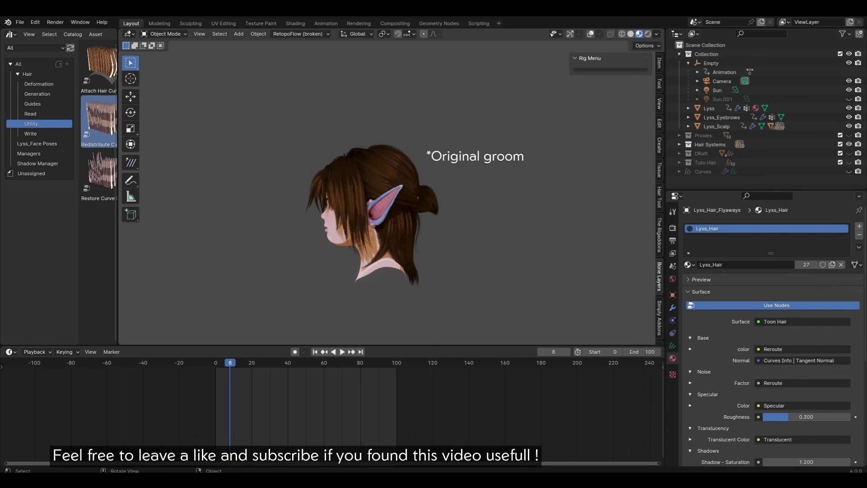
pyautogui.click(849, 145)
pyautogui.click(849, 162)
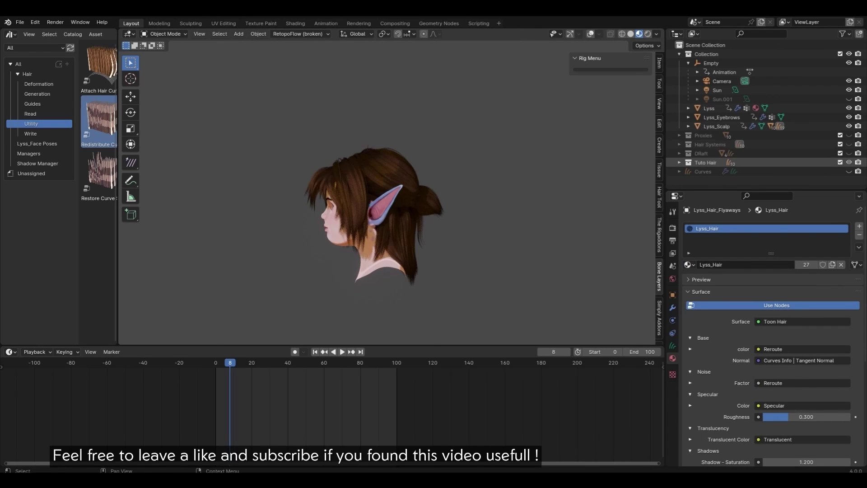